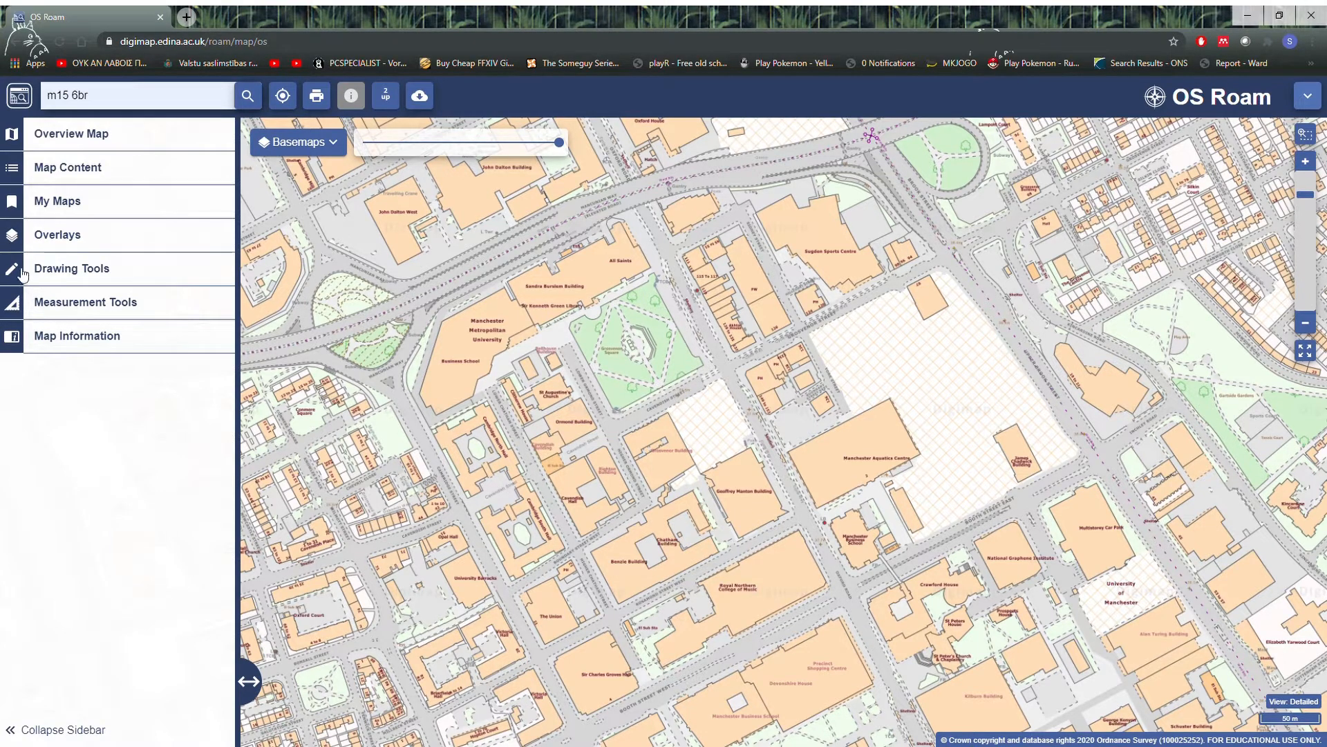
Step: Set up the line drawing tool with a red (#ff0000), solid, 6pt line
{"action": "left_click", "coordinate": [157, 269]}
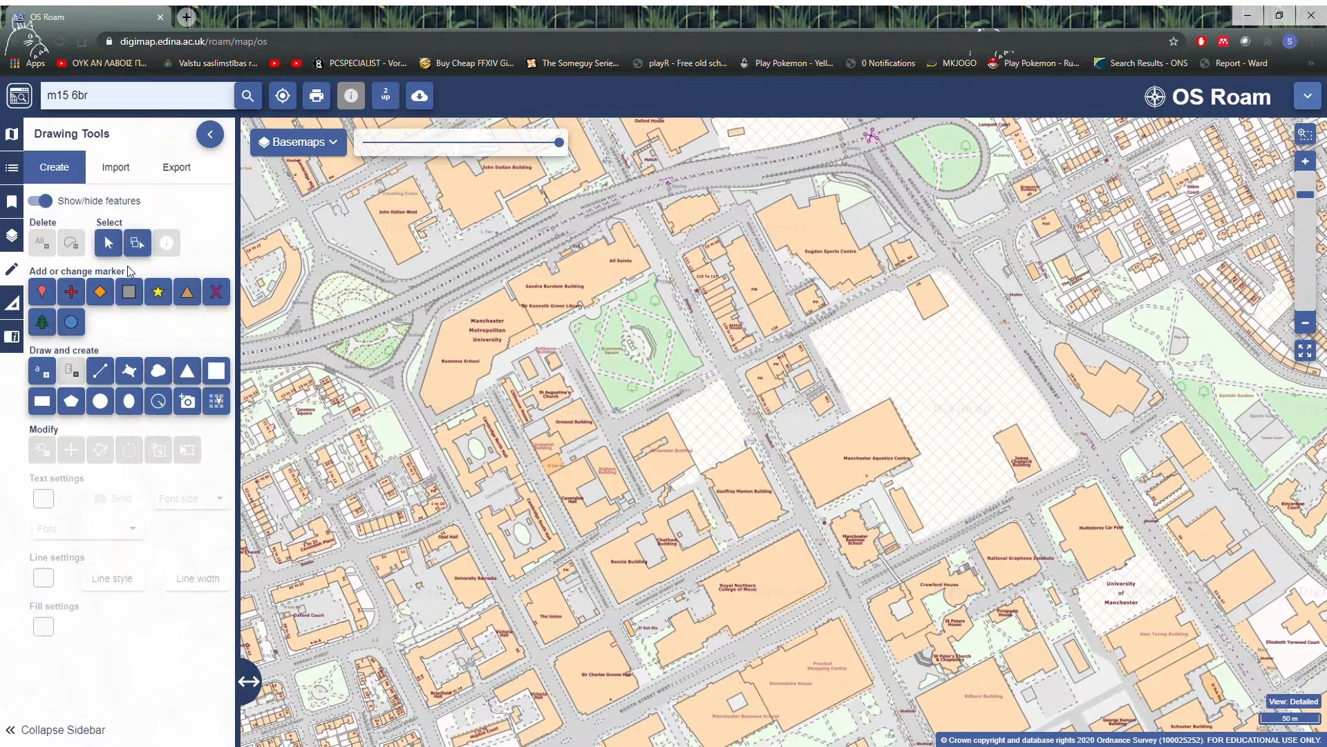
{"action": "left_click", "coordinate": [102, 376]}
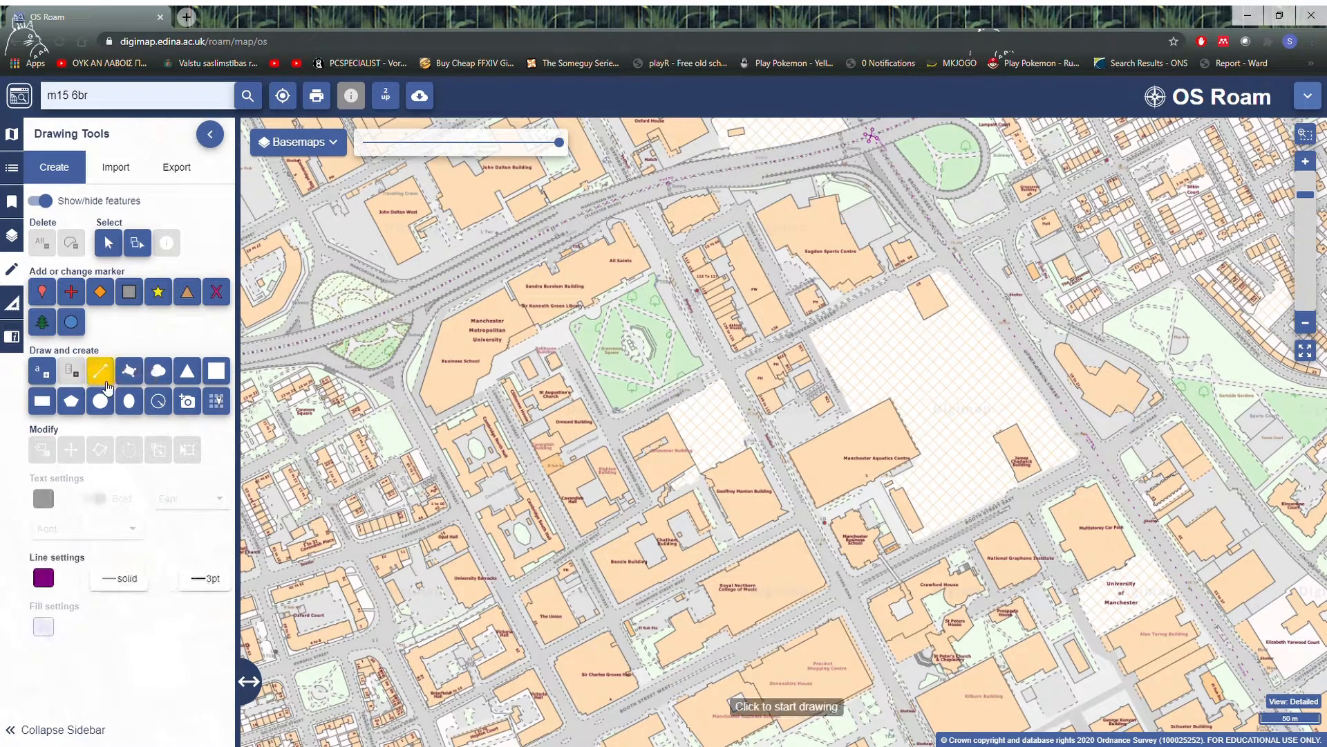
{"action": "left_click", "coordinate": [45, 578]}
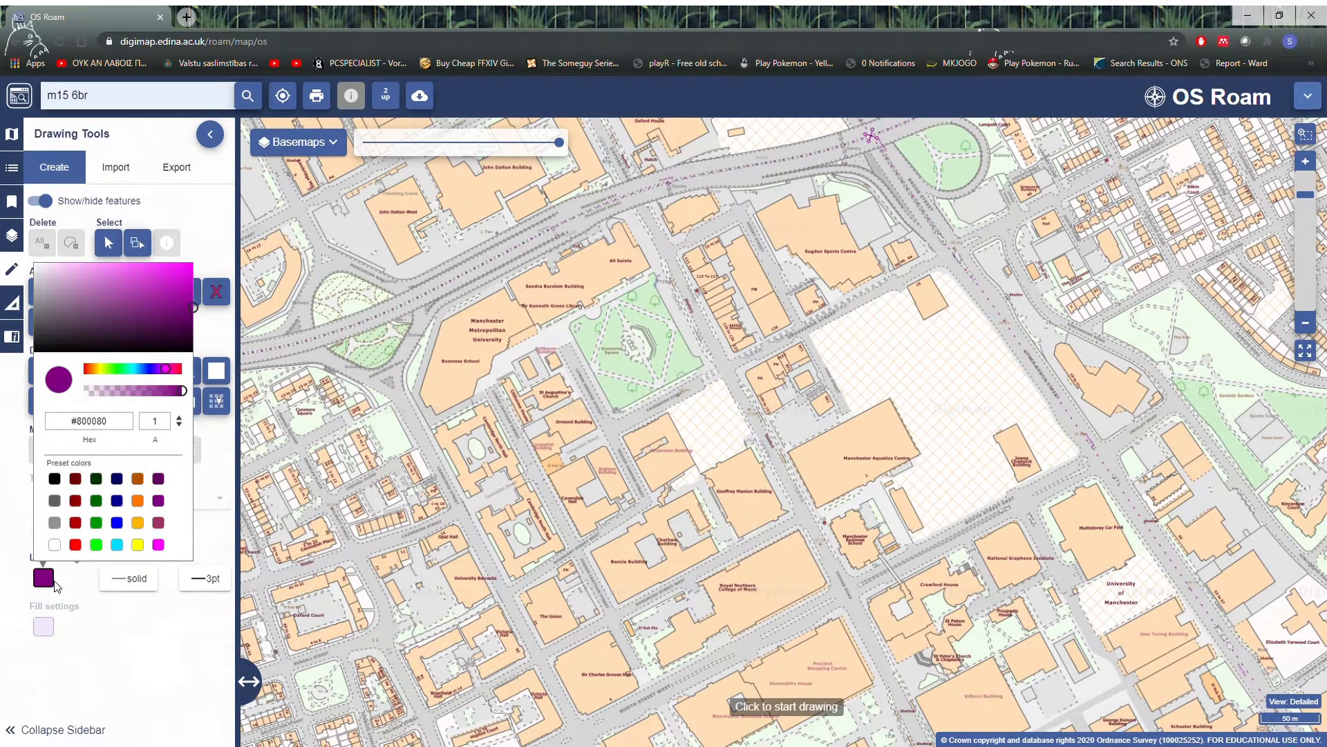
{"action": "left_click", "coordinate": [76, 544]}
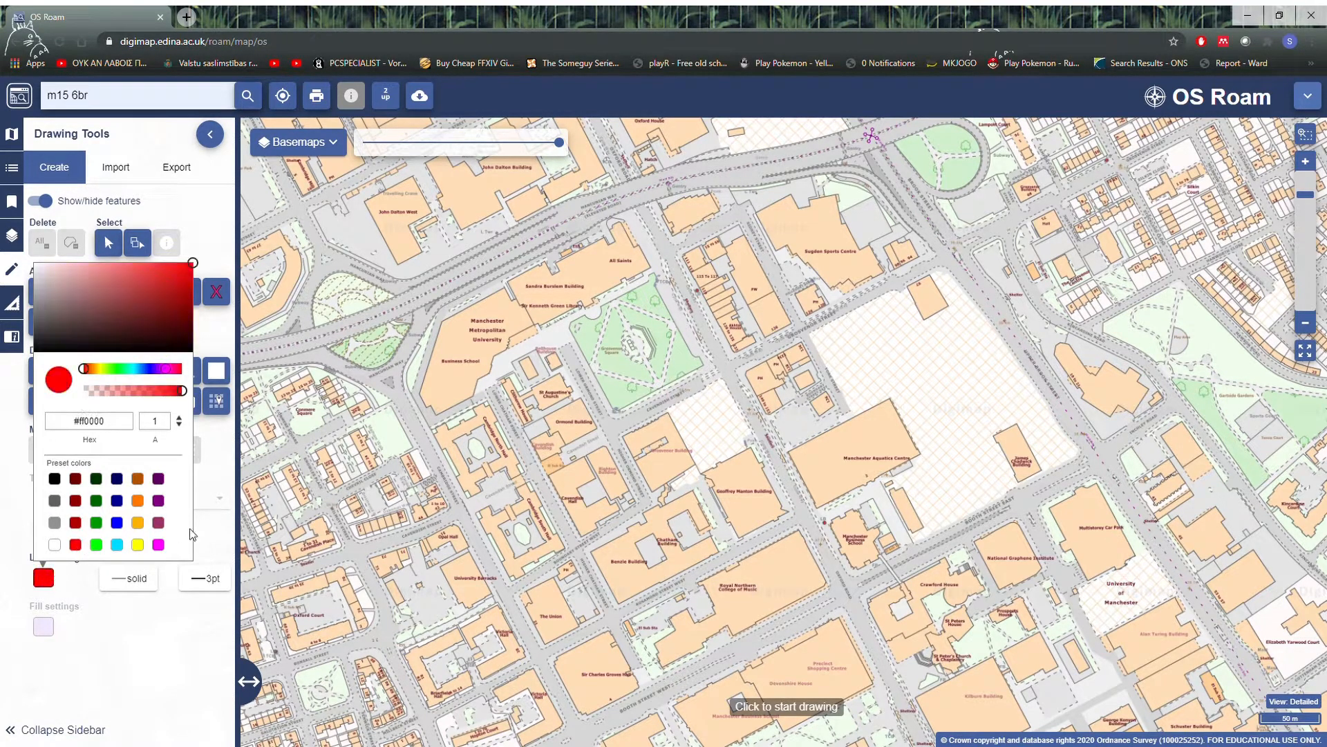
{"action": "left_click", "coordinate": [205, 580]}
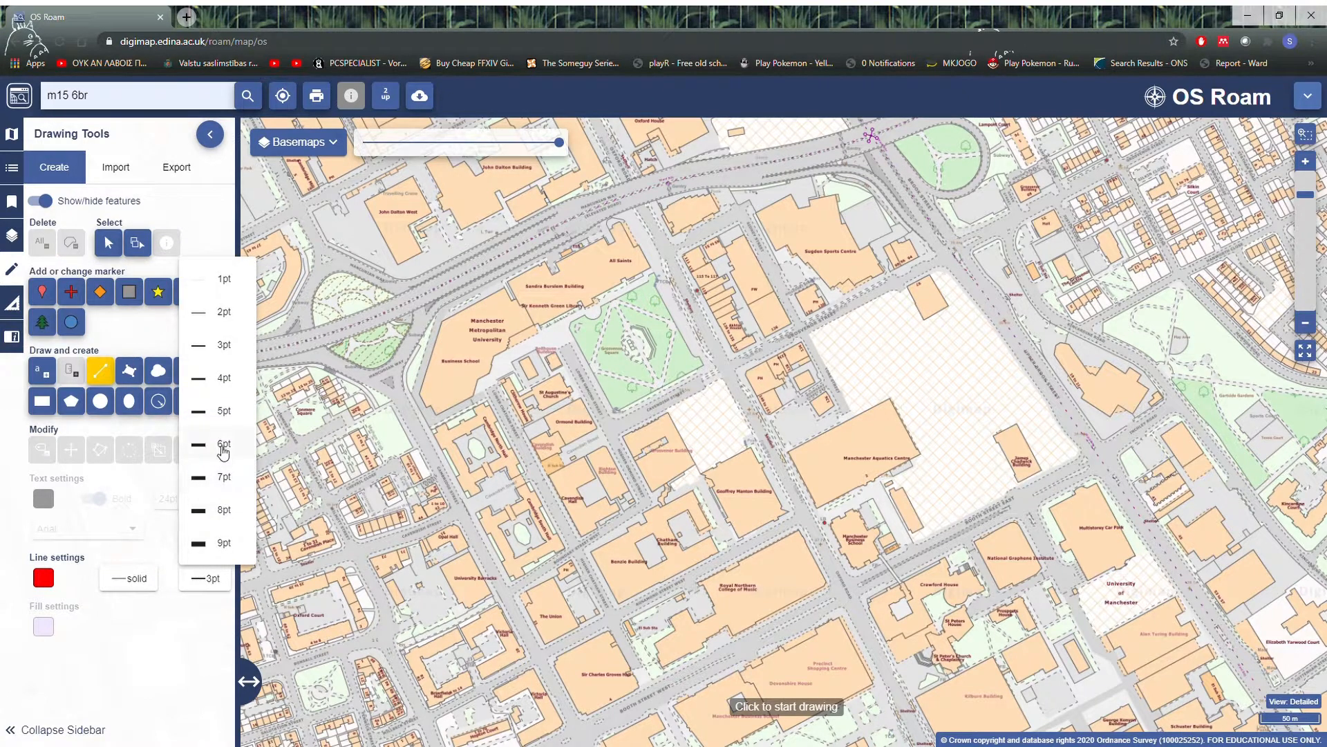
{"action": "left_click", "coordinate": [223, 450]}
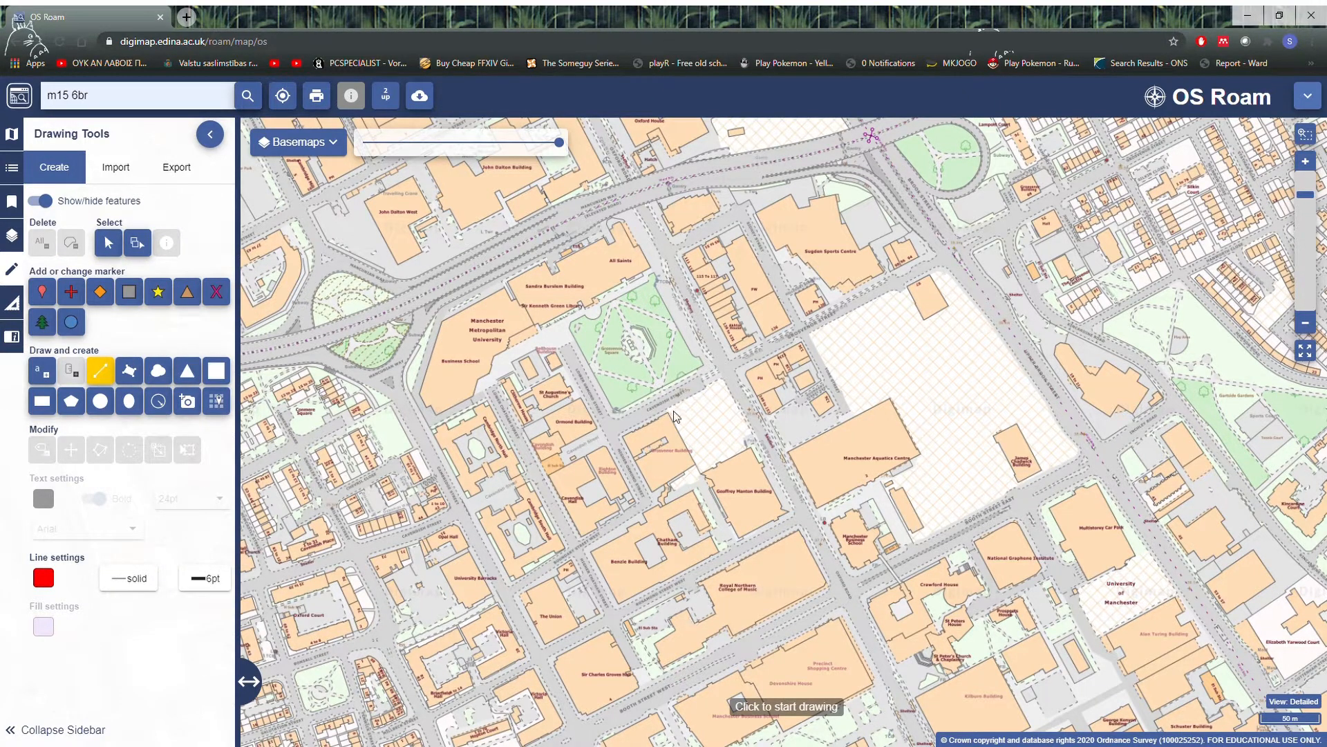
Step: Trace a closed line around the hatched site between Cavendish Street, the Grosvenor Building and the Geoffrey Manton Building
{"action": "scroll", "coordinate": [670, 367], "scroll_direction": "up", "scroll_amount": 3}
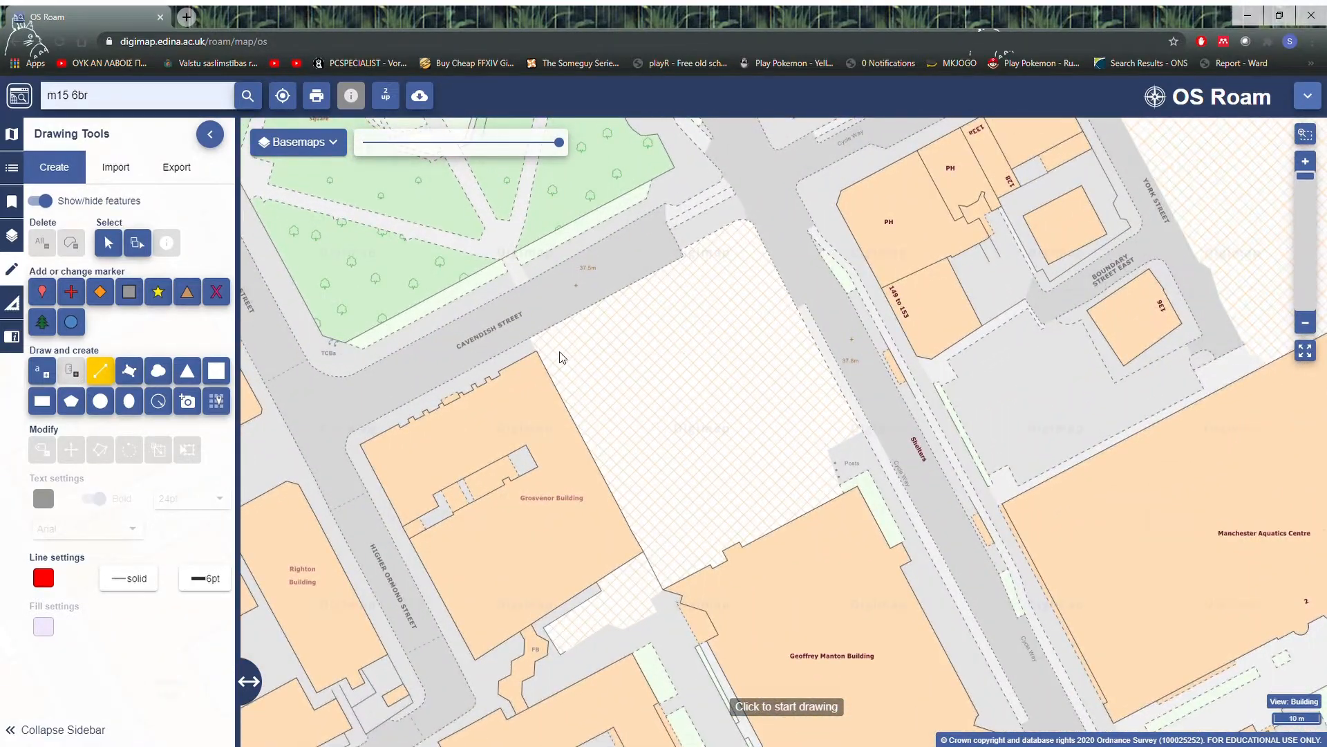
{"action": "left_click", "coordinate": [543, 345]}
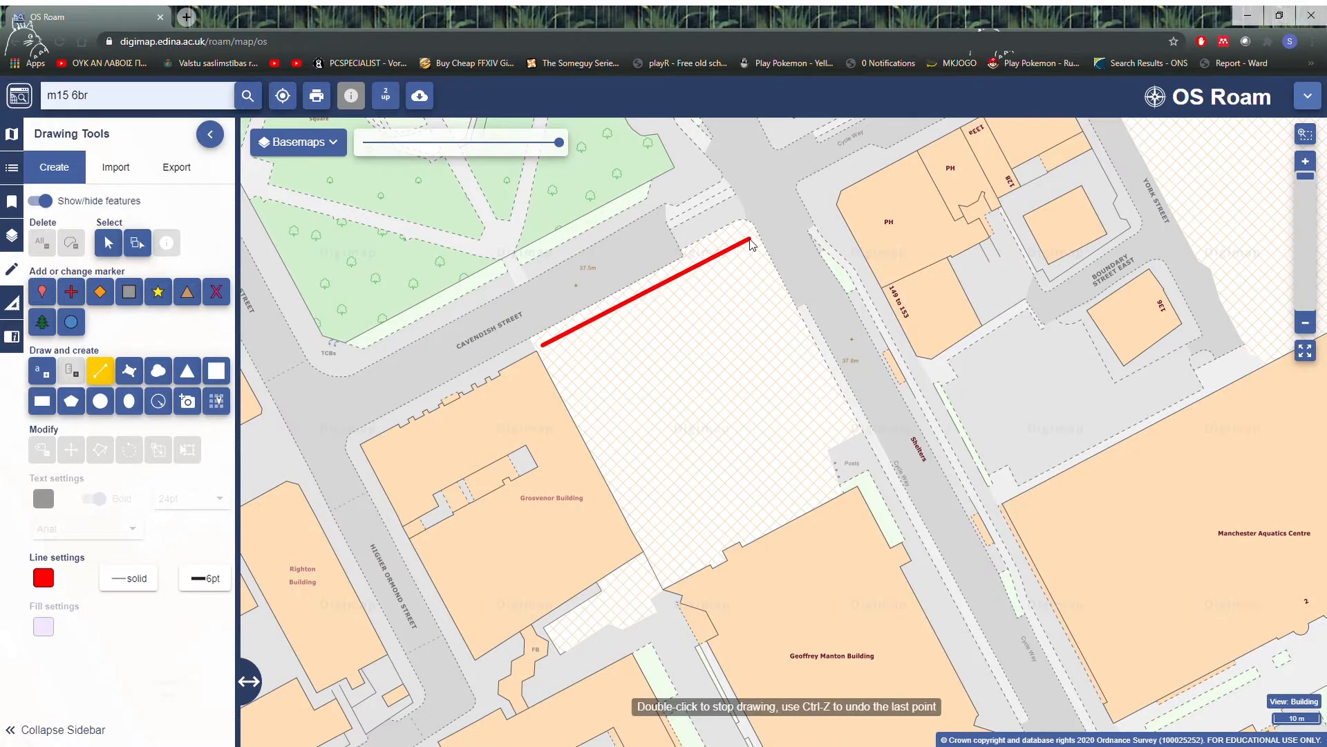
{"action": "left_click", "coordinate": [536, 335]}
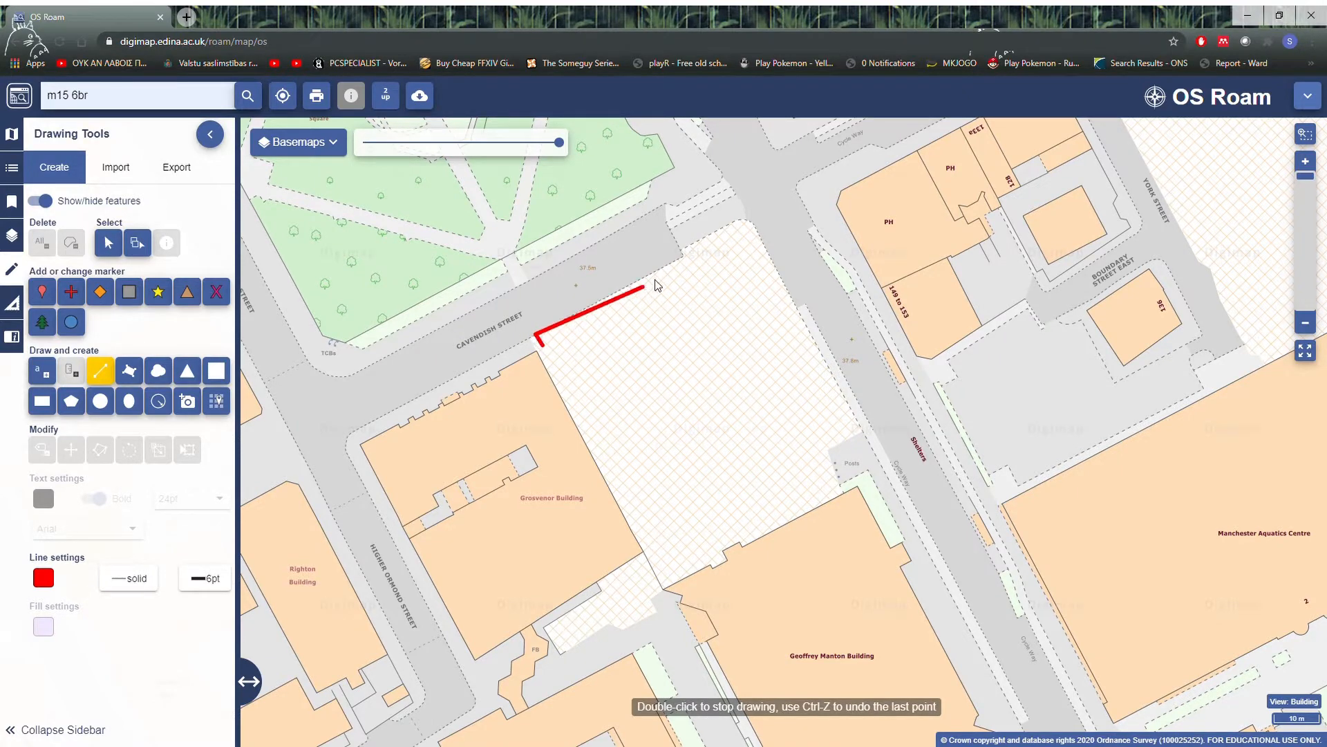
{"action": "left_click", "coordinate": [681, 253]}
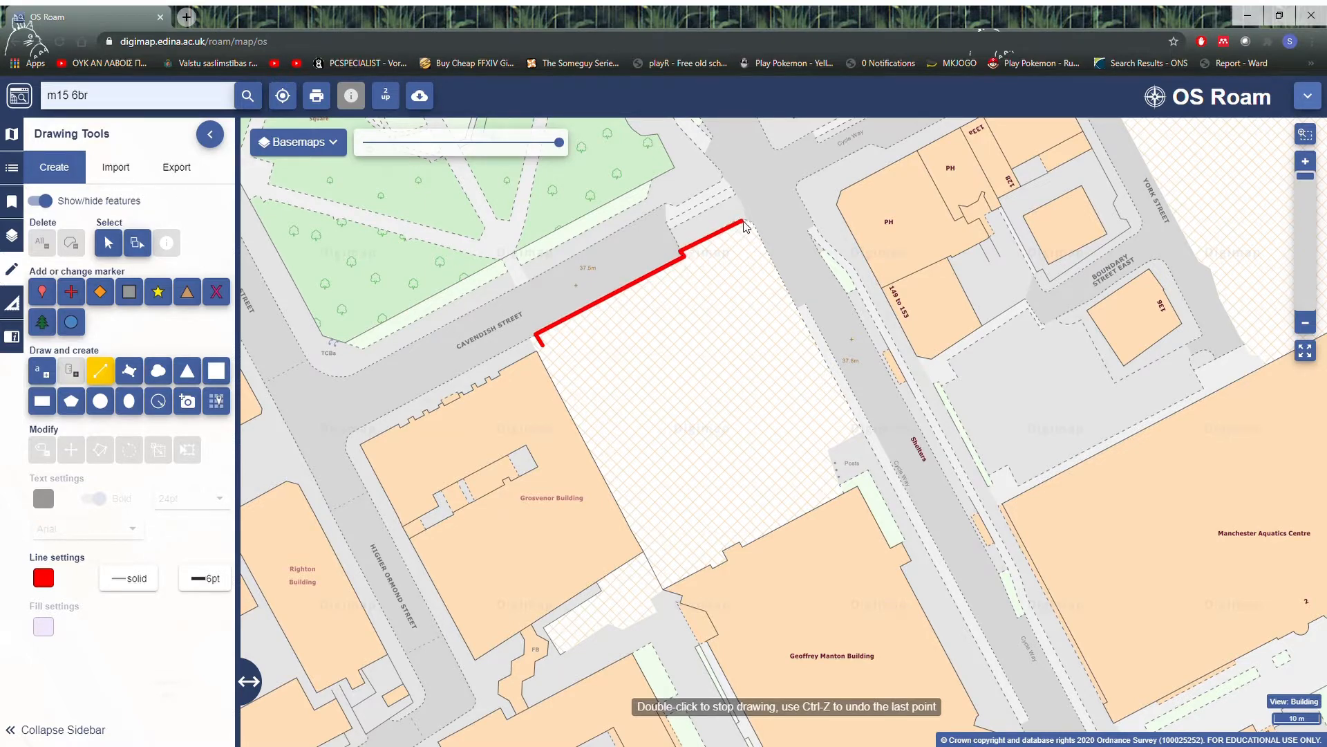
{"action": "left_click", "coordinate": [745, 219]}
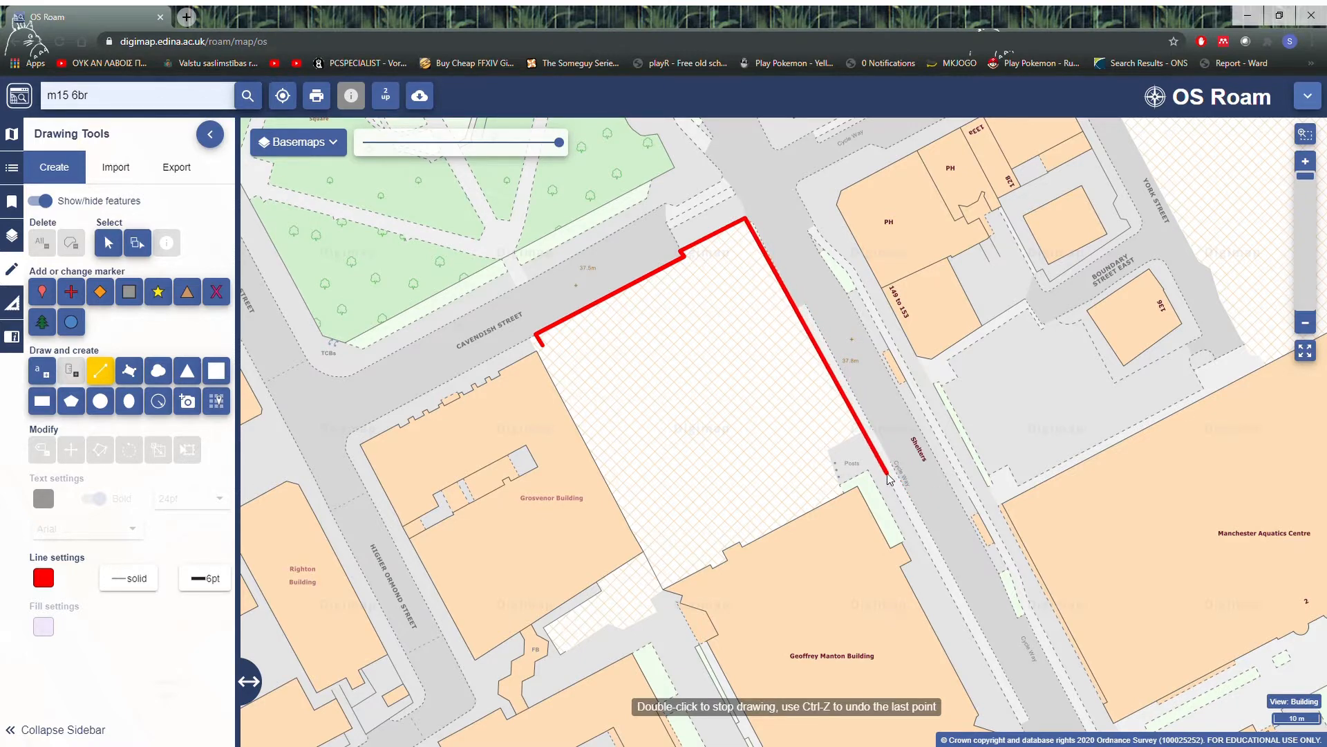
{"action": "left_click", "coordinate": [865, 435]}
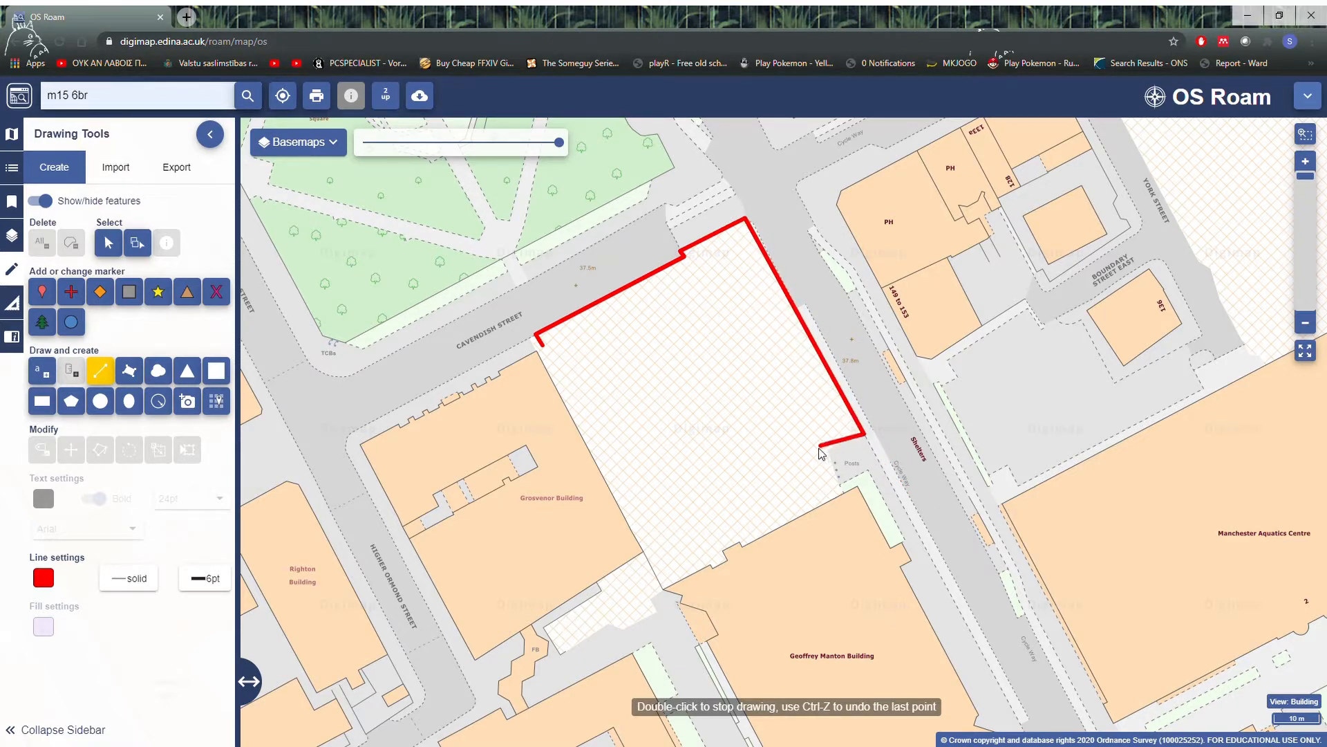
{"action": "left_click", "coordinate": [825, 452]}
{"action": "left_click", "coordinate": [842, 493]}
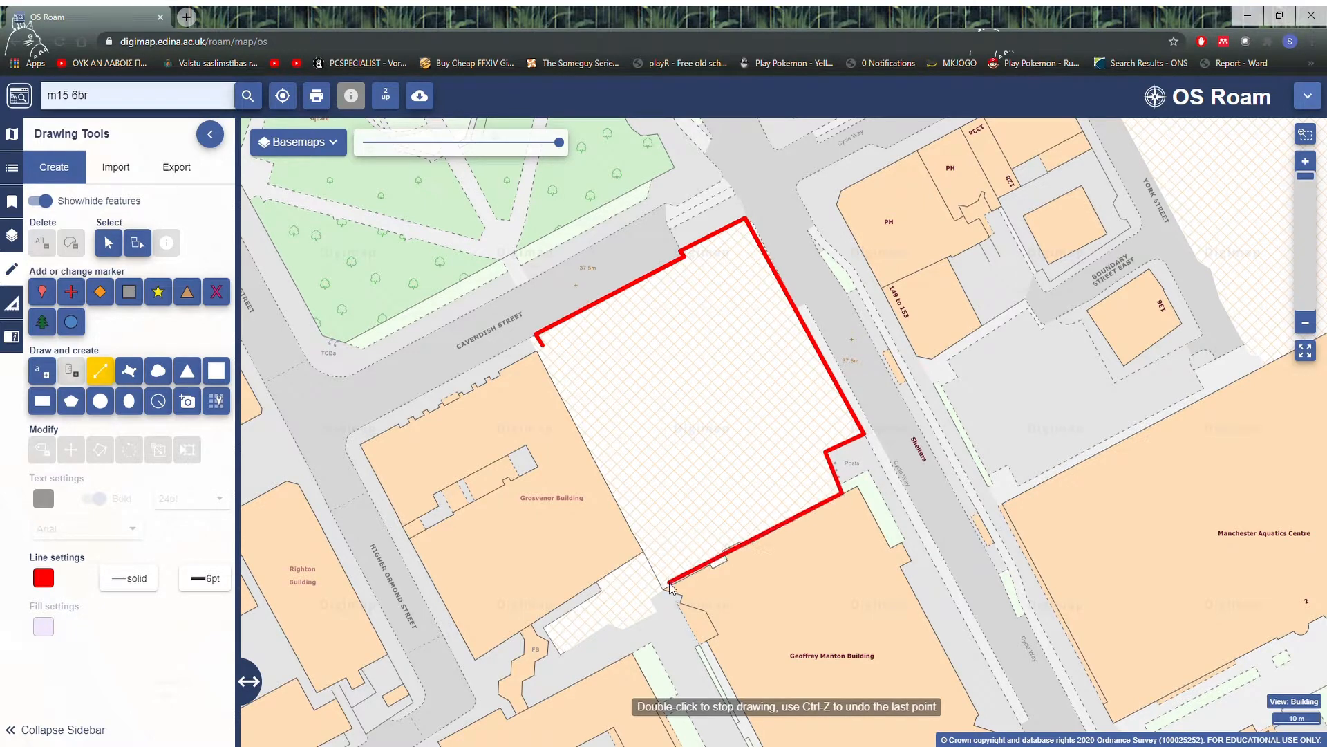
{"action": "left_click", "coordinate": [734, 544]}
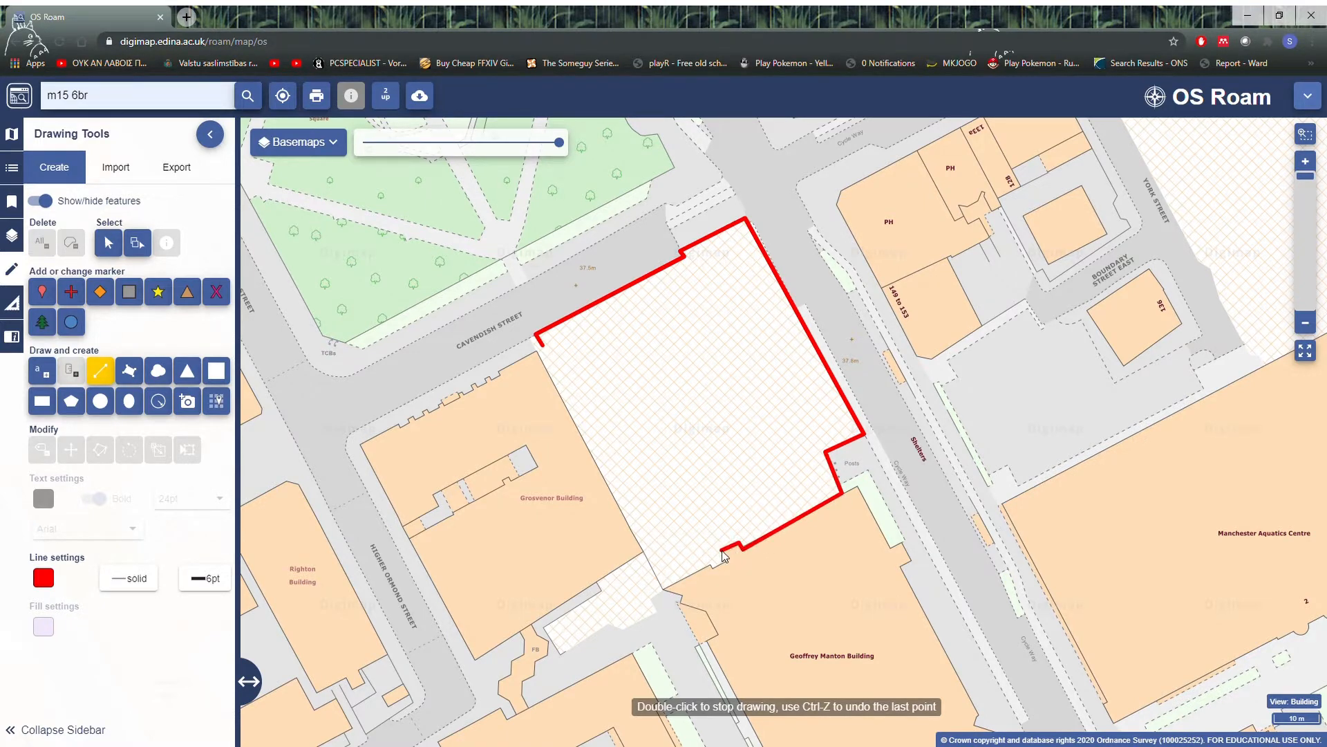
{"action": "left_click", "coordinate": [723, 552]}
{"action": "left_click", "coordinate": [726, 560]}
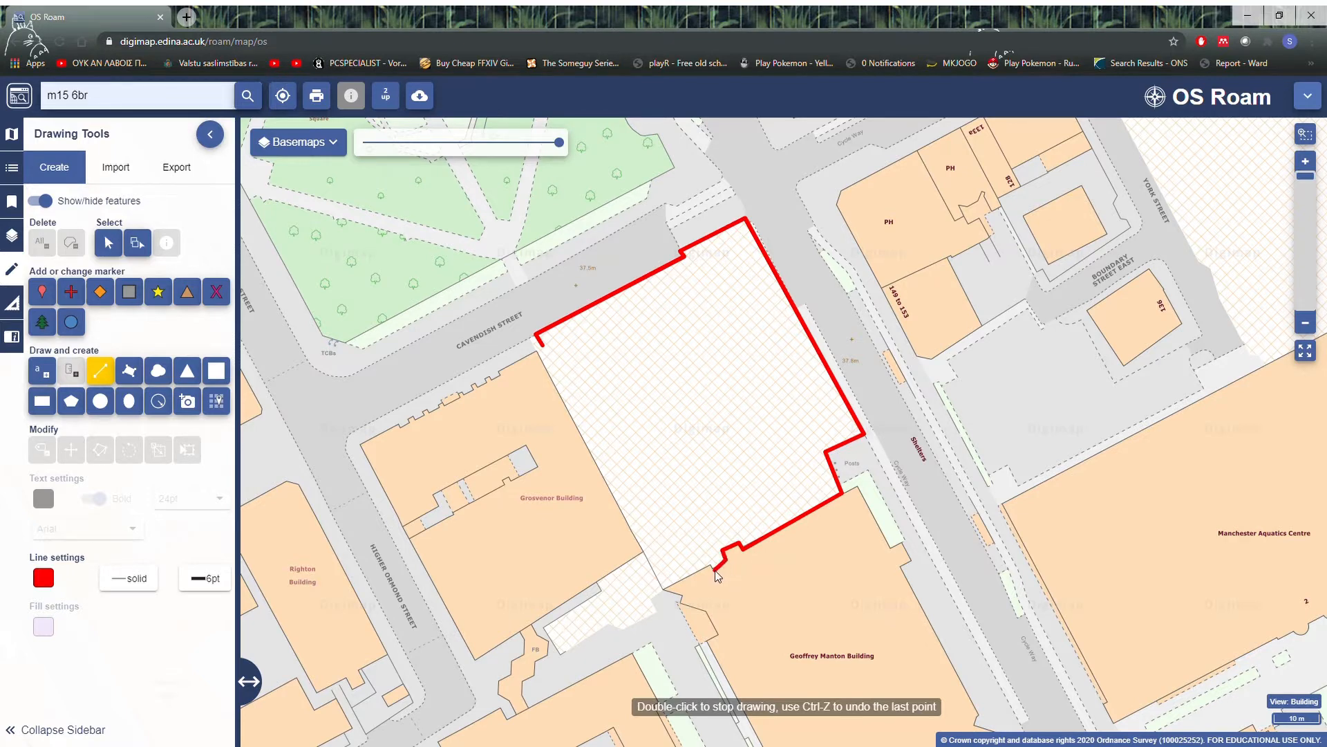
{"action": "left_click", "coordinate": [661, 589]}
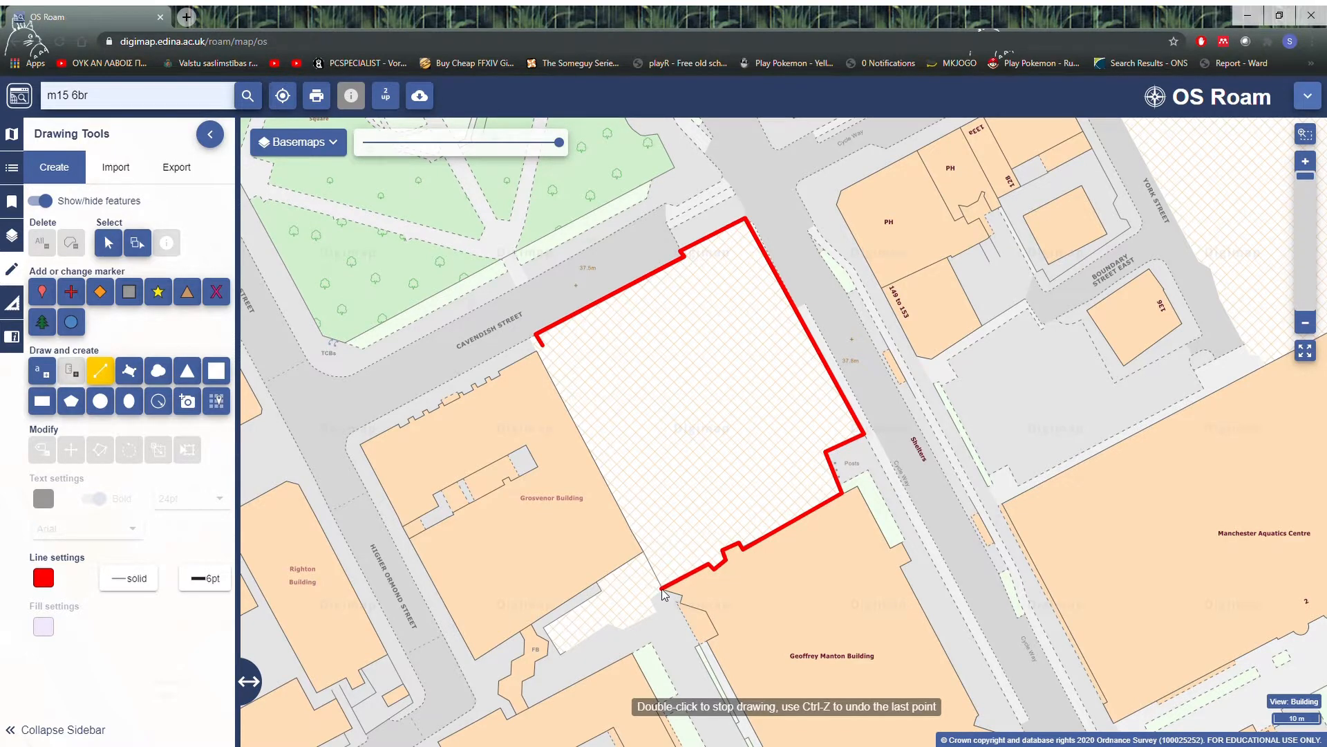
{"action": "left_click", "coordinate": [543, 347]}
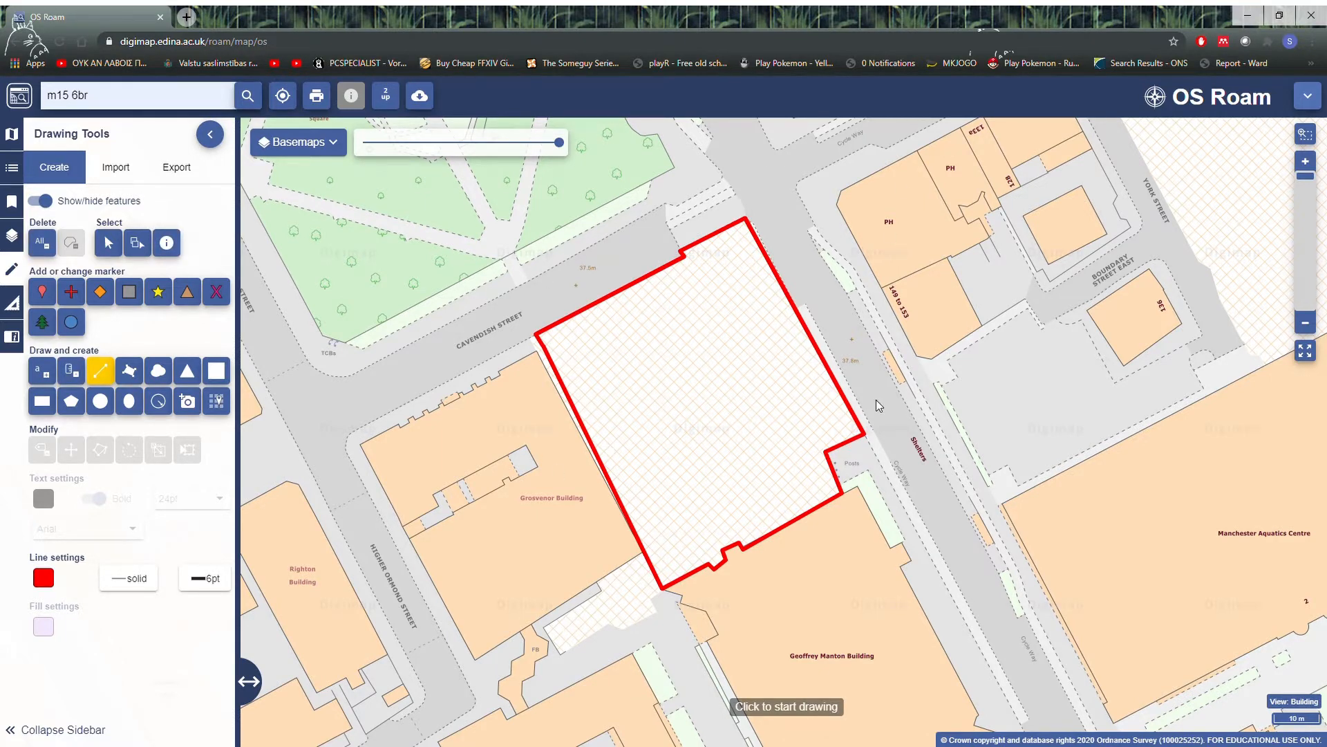
Step: Preview the Contours and Spot Heights overlay and the Postcodes overlay around the site one at a time, hiding each again
{"action": "scroll", "coordinate": [951, 379], "scroll_direction": "down", "scroll_amount": 2}
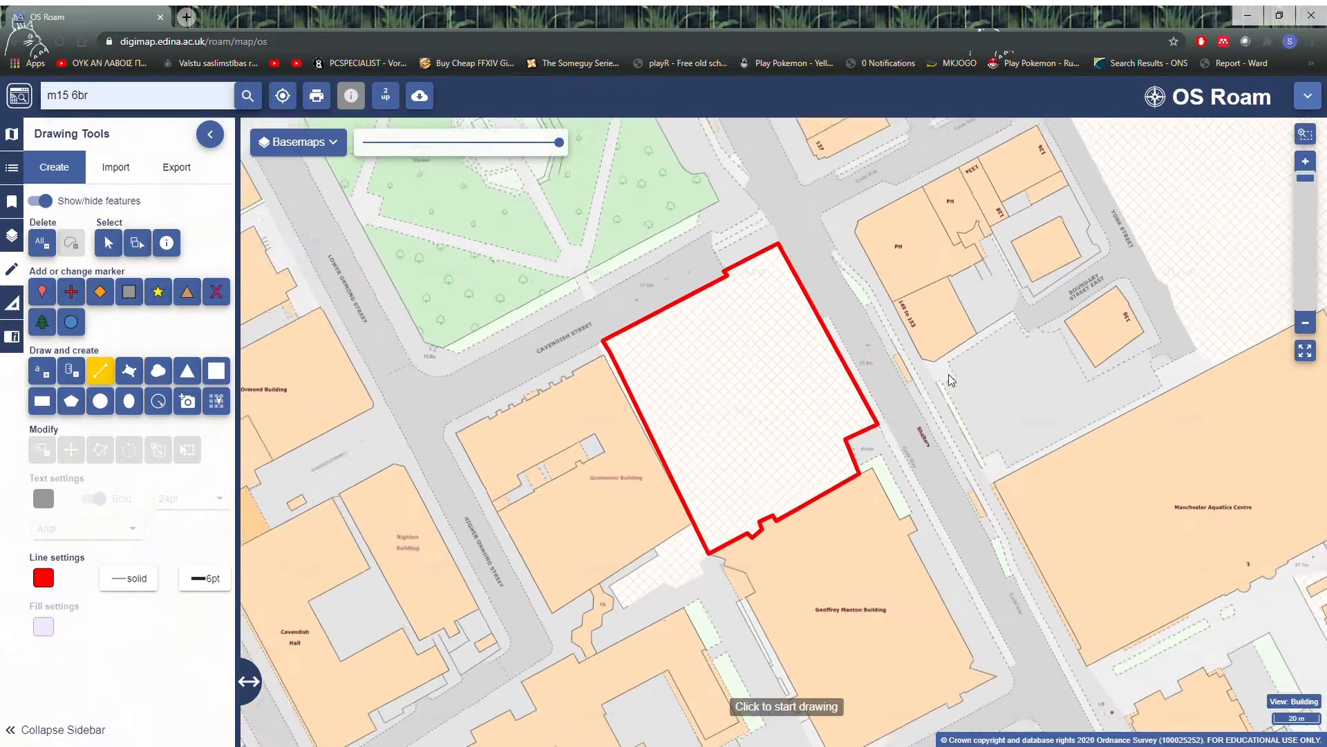
{"action": "scroll", "coordinate": [914, 495], "scroll_direction": "down", "scroll_amount": 3}
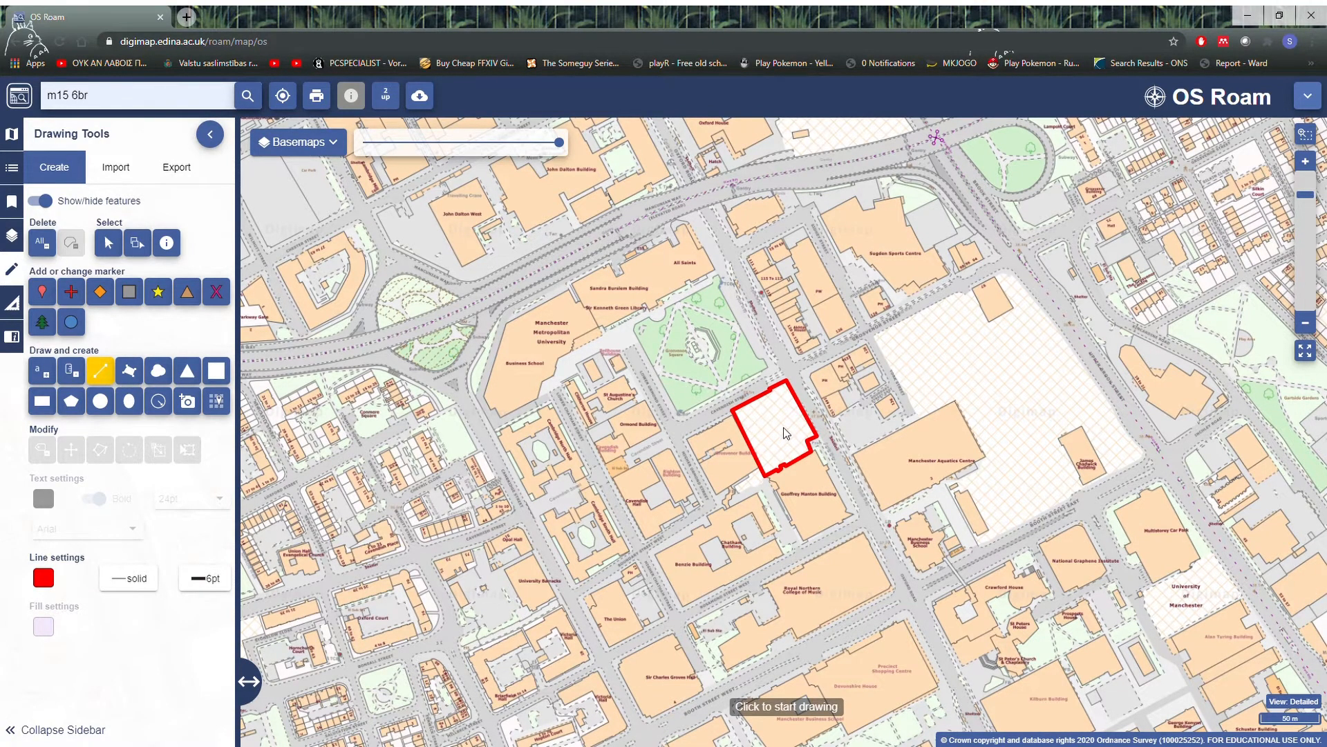
{"action": "scroll", "coordinate": [786, 433], "scroll_direction": "up", "scroll_amount": 3}
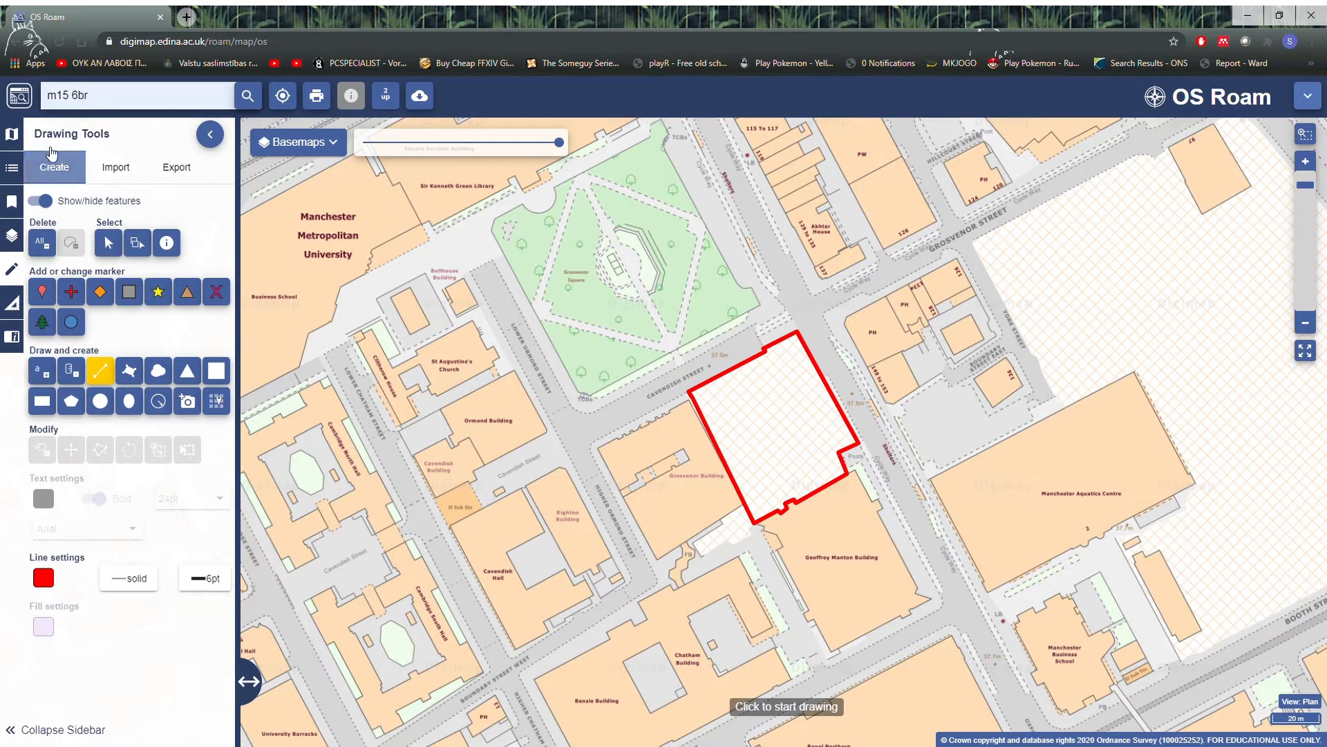
{"action": "left_click", "coordinate": [14, 236]}
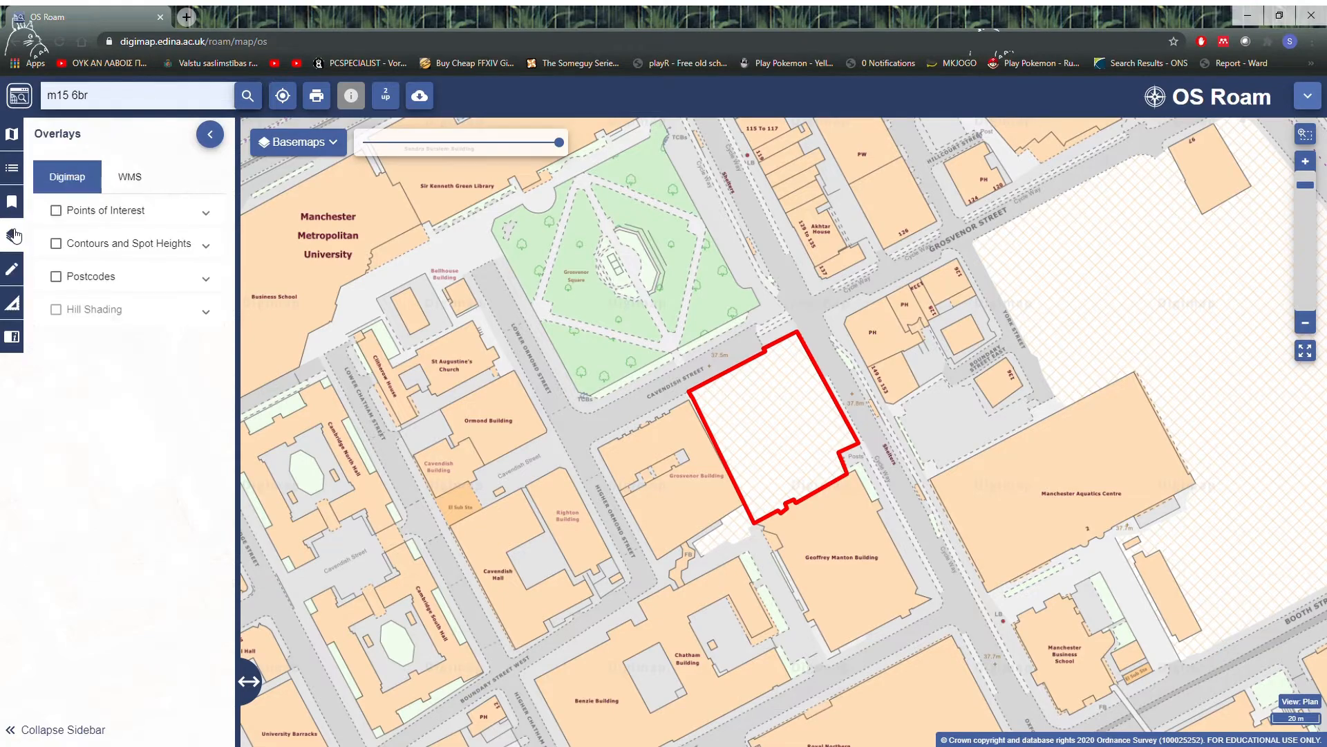
{"action": "scroll", "coordinate": [657, 383], "scroll_direction": "down", "scroll_amount": 3}
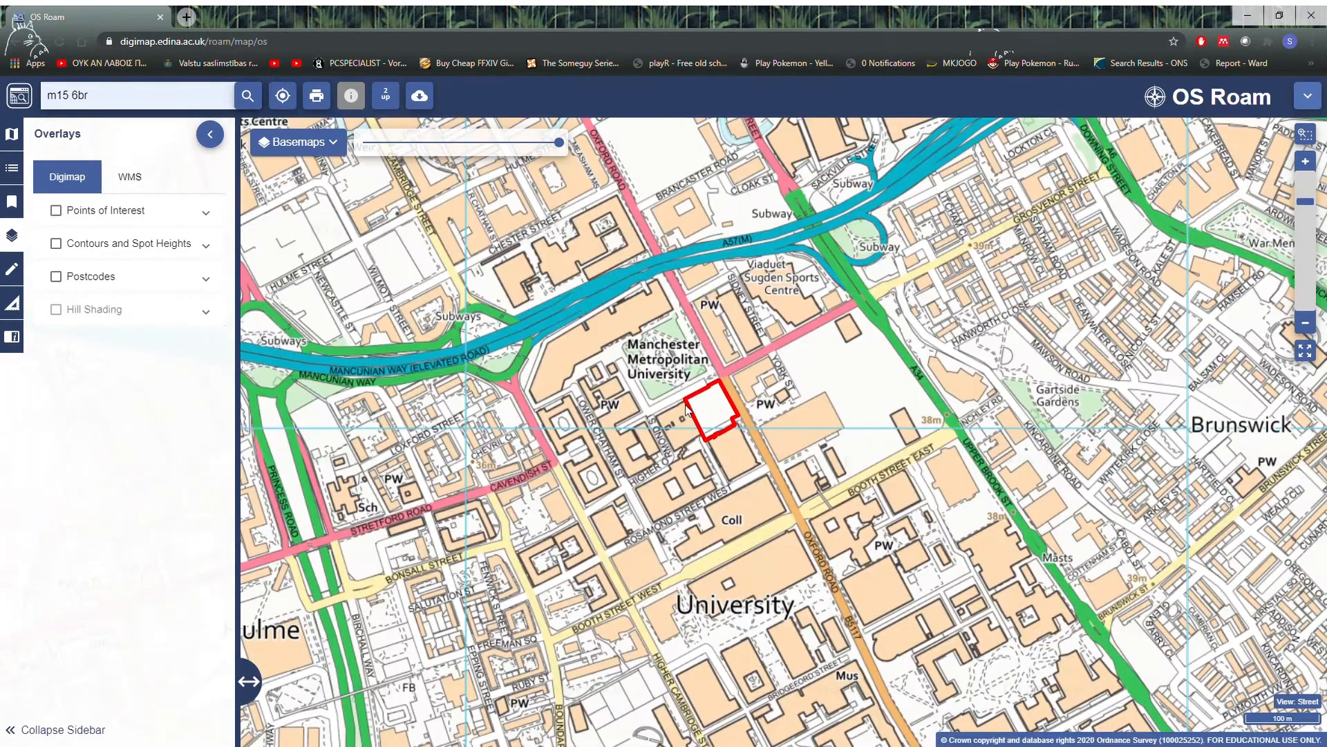
{"action": "scroll", "coordinate": [715, 435], "scroll_direction": "up", "scroll_amount": 1}
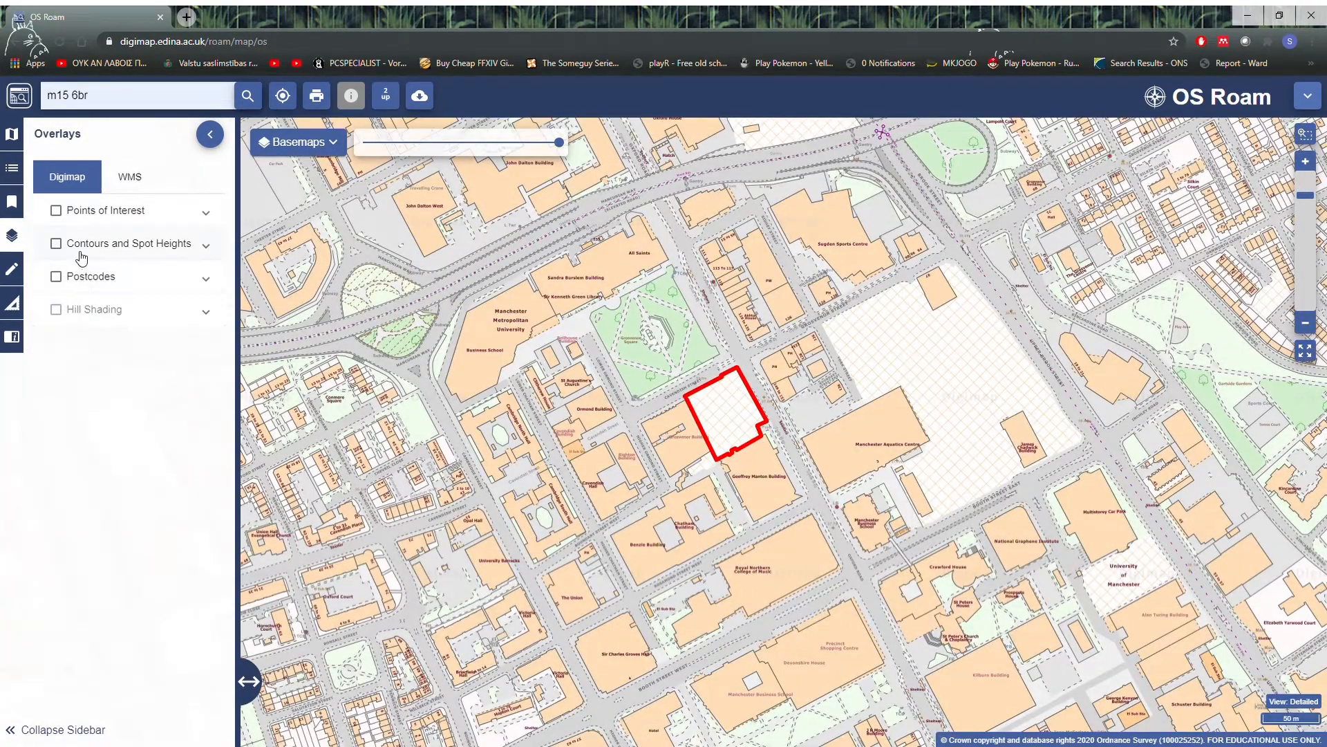
{"action": "left_click", "coordinate": [56, 244]}
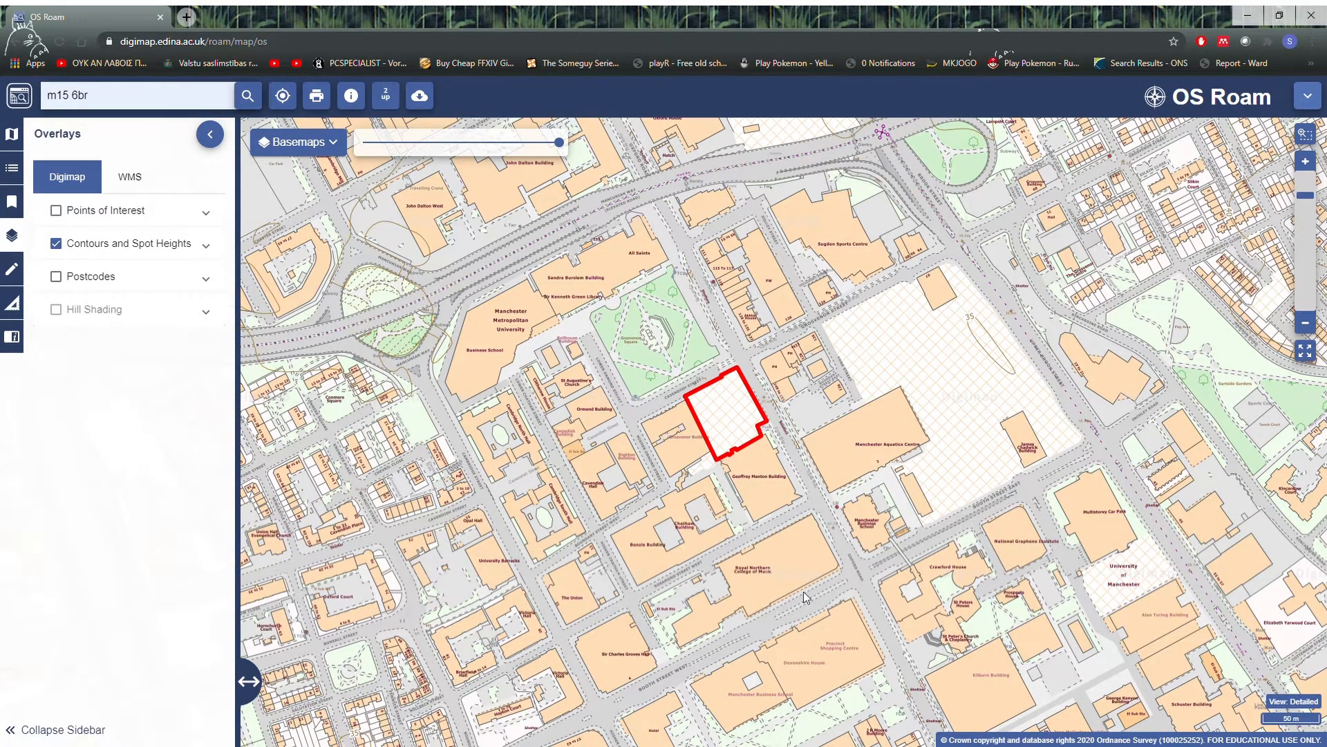
{"action": "left_click", "coordinate": [56, 245]}
{"action": "left_click", "coordinate": [57, 278]}
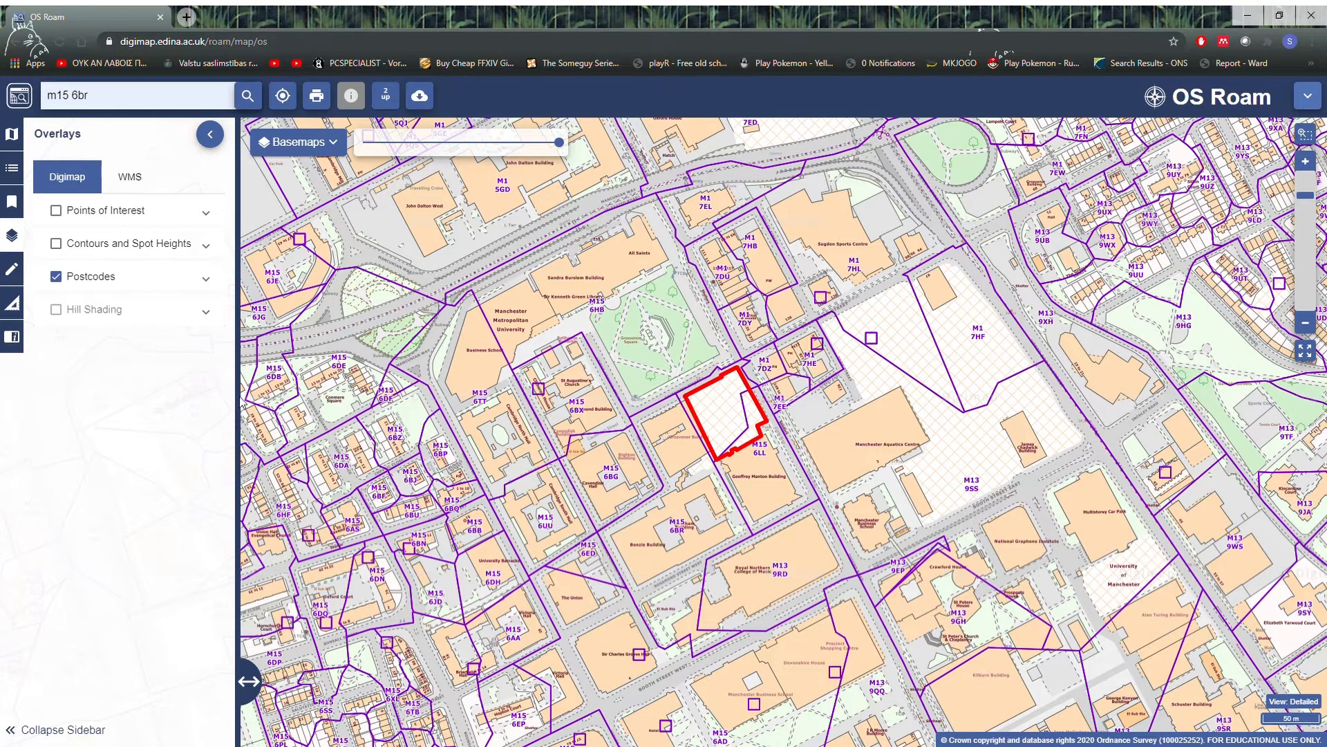
{"action": "left_click", "coordinate": [57, 276]}
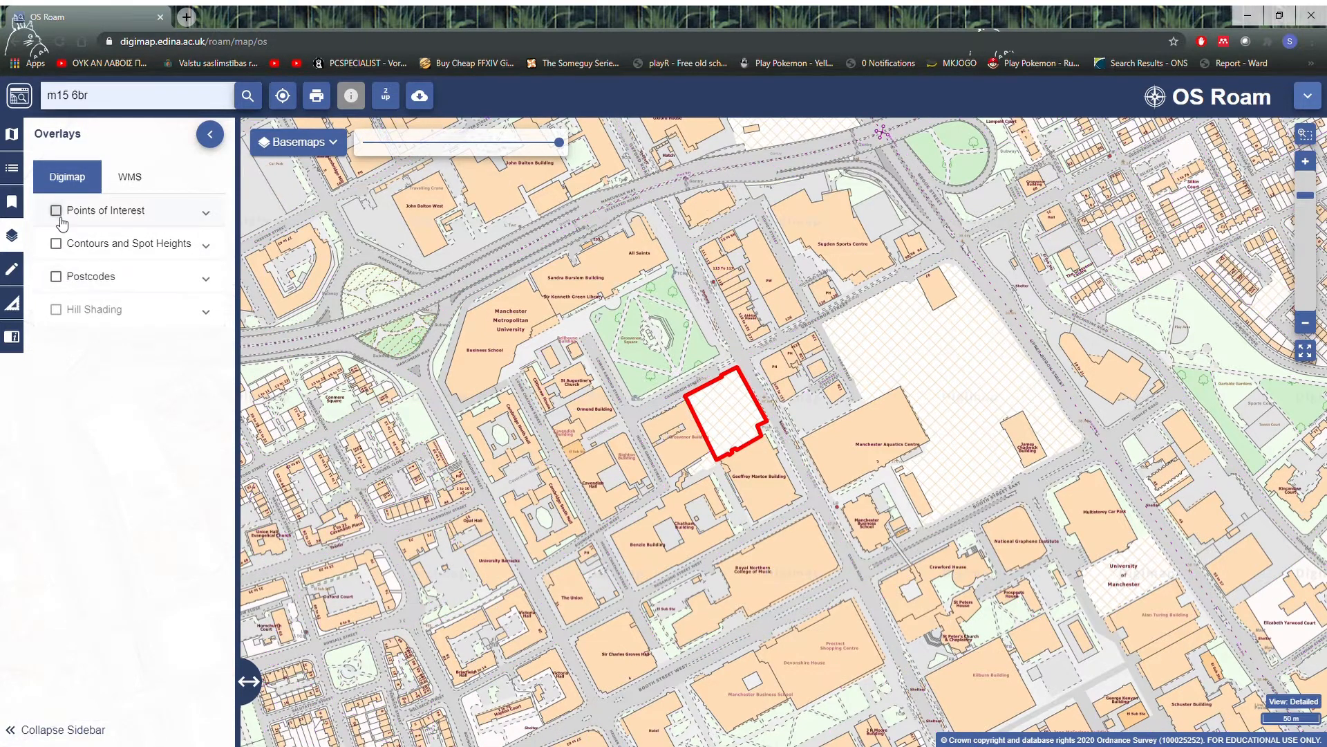
Step: Preview the Points of Interest overlay, switching its Attractions layer off and back on, and hide the overlay again
{"action": "left_click", "coordinate": [57, 211]}
{"action": "left_click", "coordinate": [57, 211]}
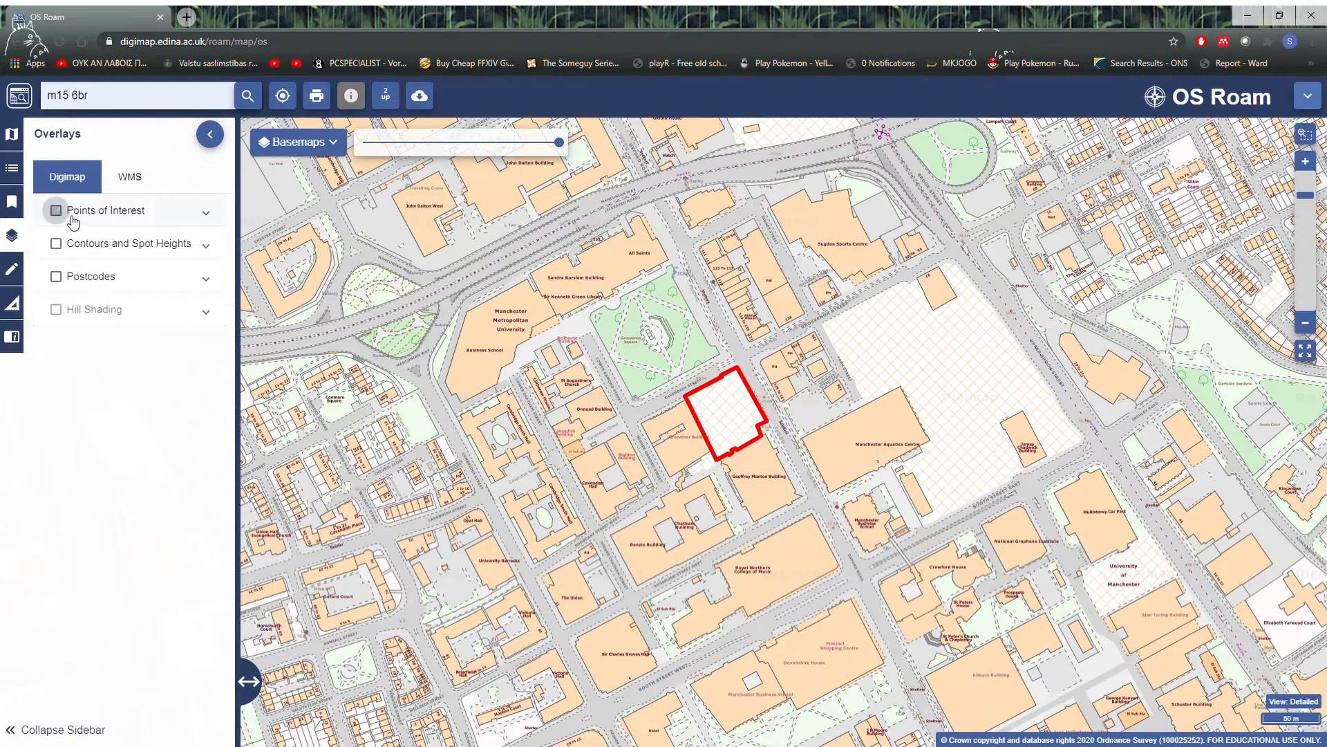
{"action": "left_click", "coordinate": [205, 217]}
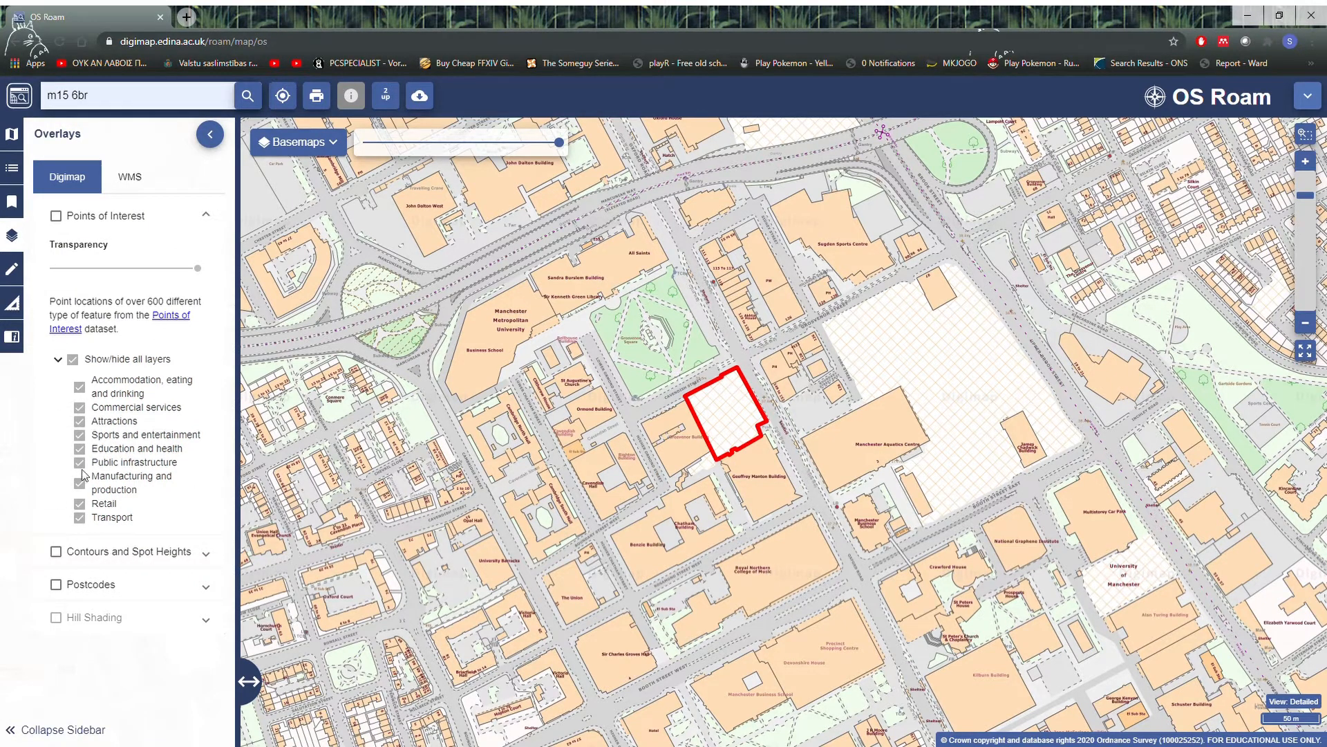
{"action": "left_click", "coordinate": [56, 213]}
{"action": "left_click", "coordinate": [56, 212]}
{"action": "left_click", "coordinate": [206, 214]}
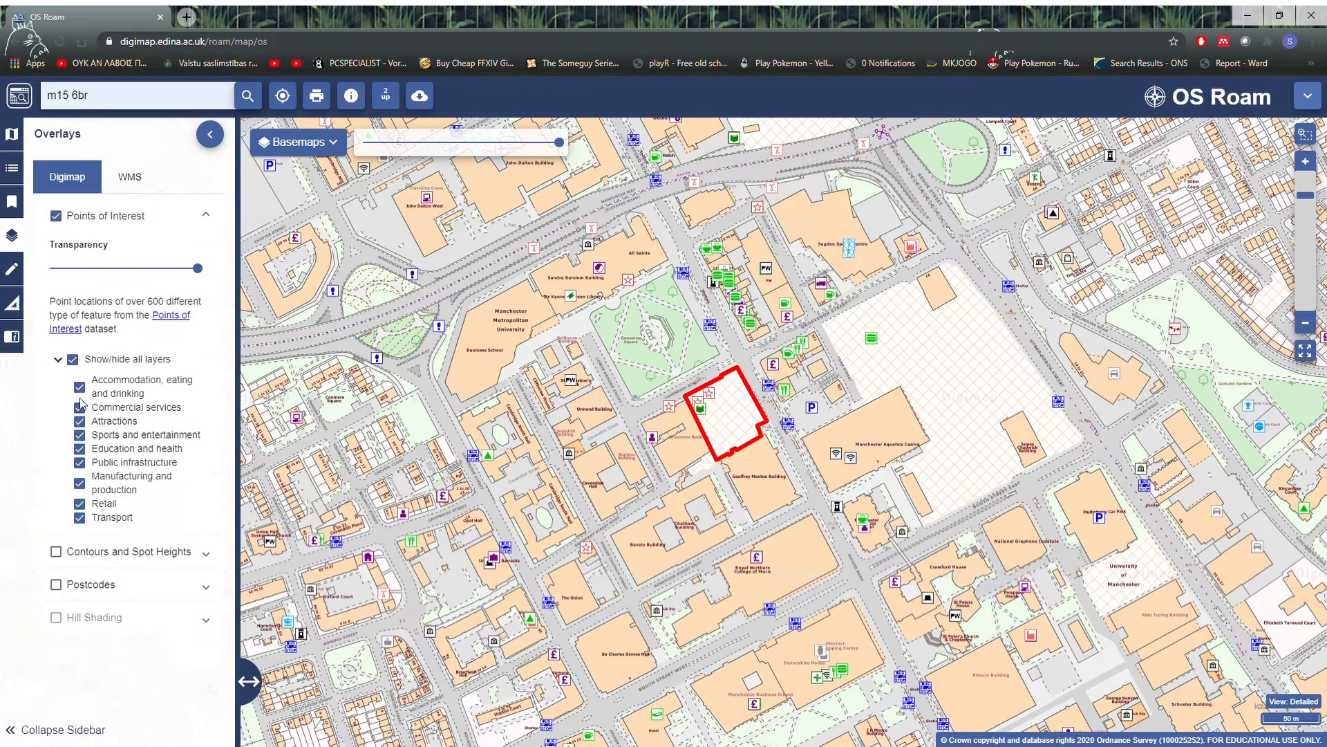
{"action": "left_click", "coordinate": [81, 421]}
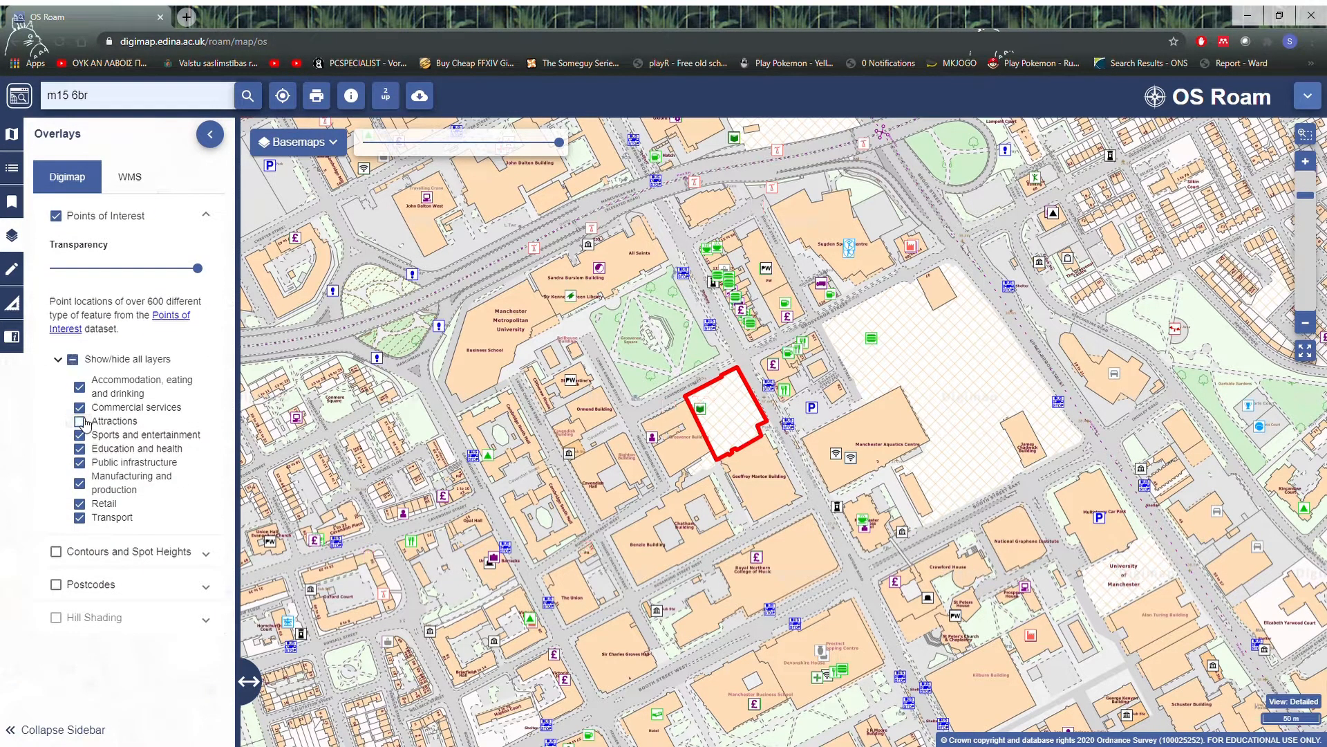
{"action": "left_click", "coordinate": [80, 421]}
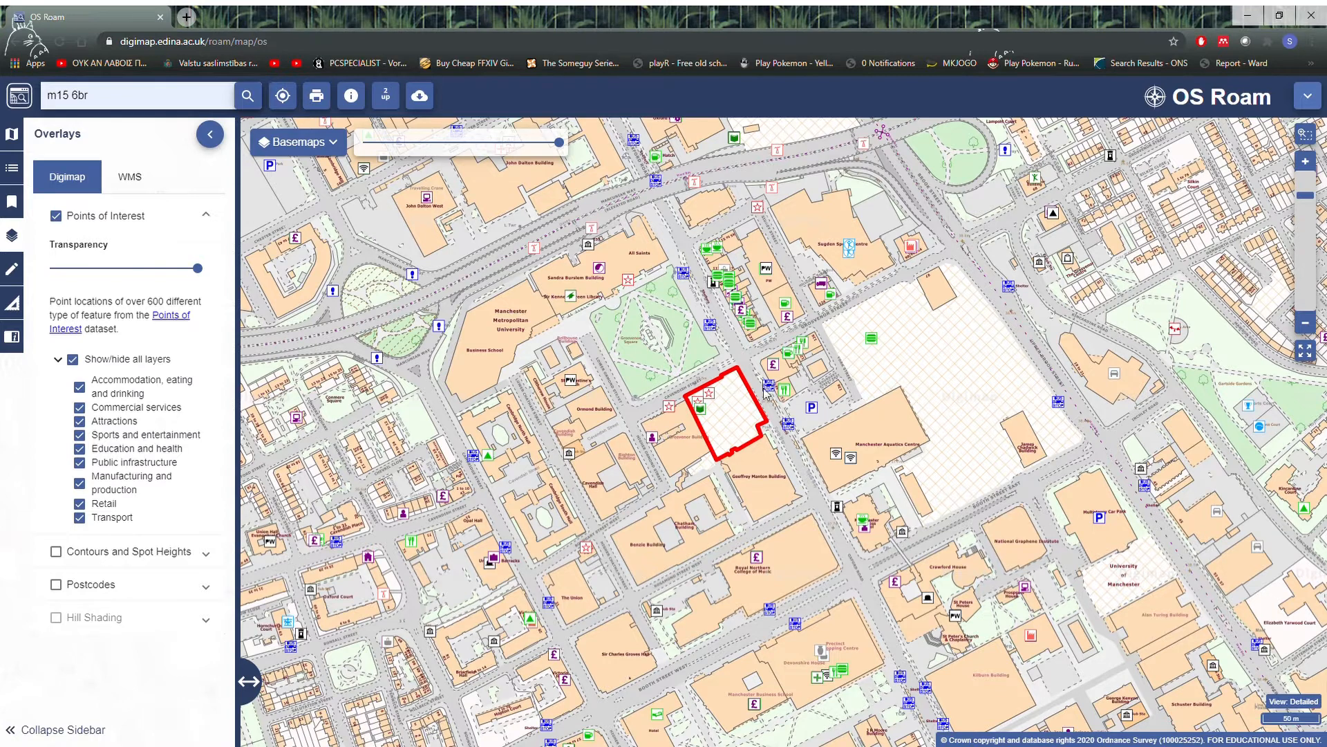
{"action": "left_click", "coordinate": [56, 216]}
{"action": "left_click", "coordinate": [203, 215]}
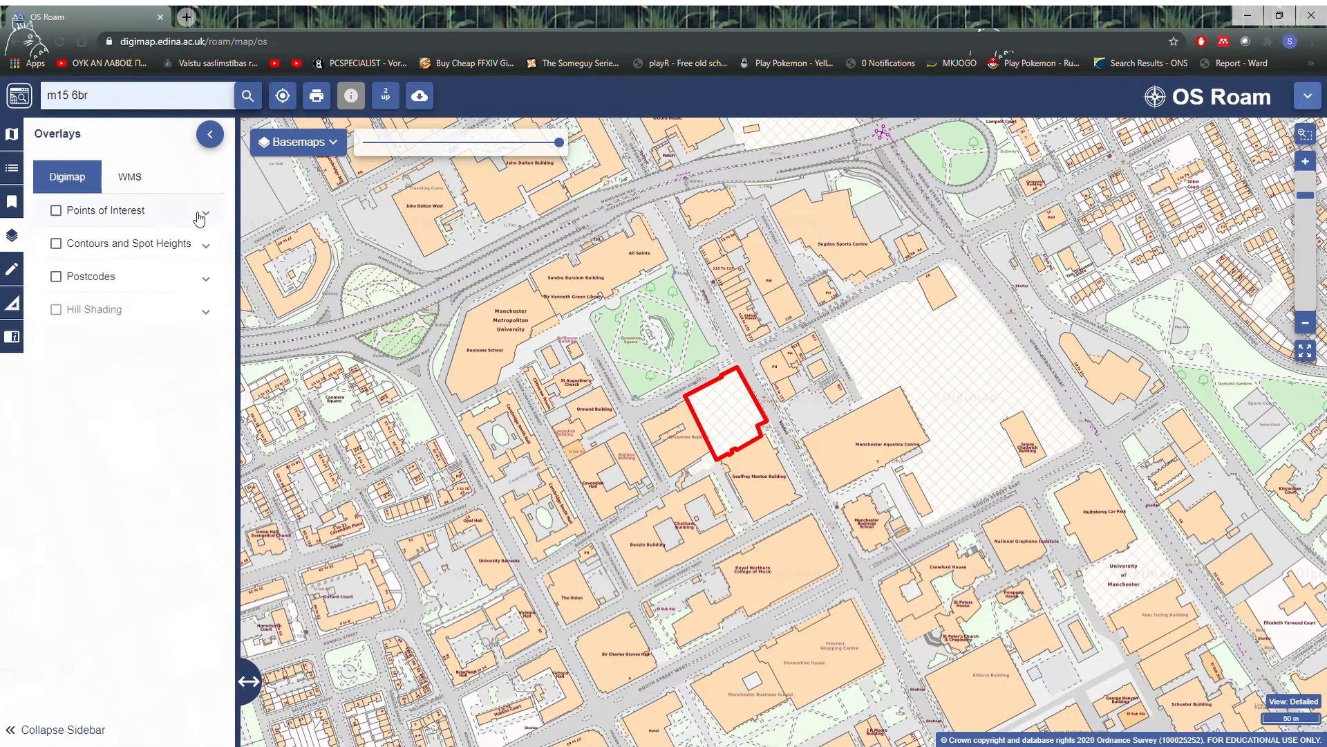
Step: Measure the area of the red-outlined site by following its corners
{"action": "left_click", "coordinate": [13, 305]}
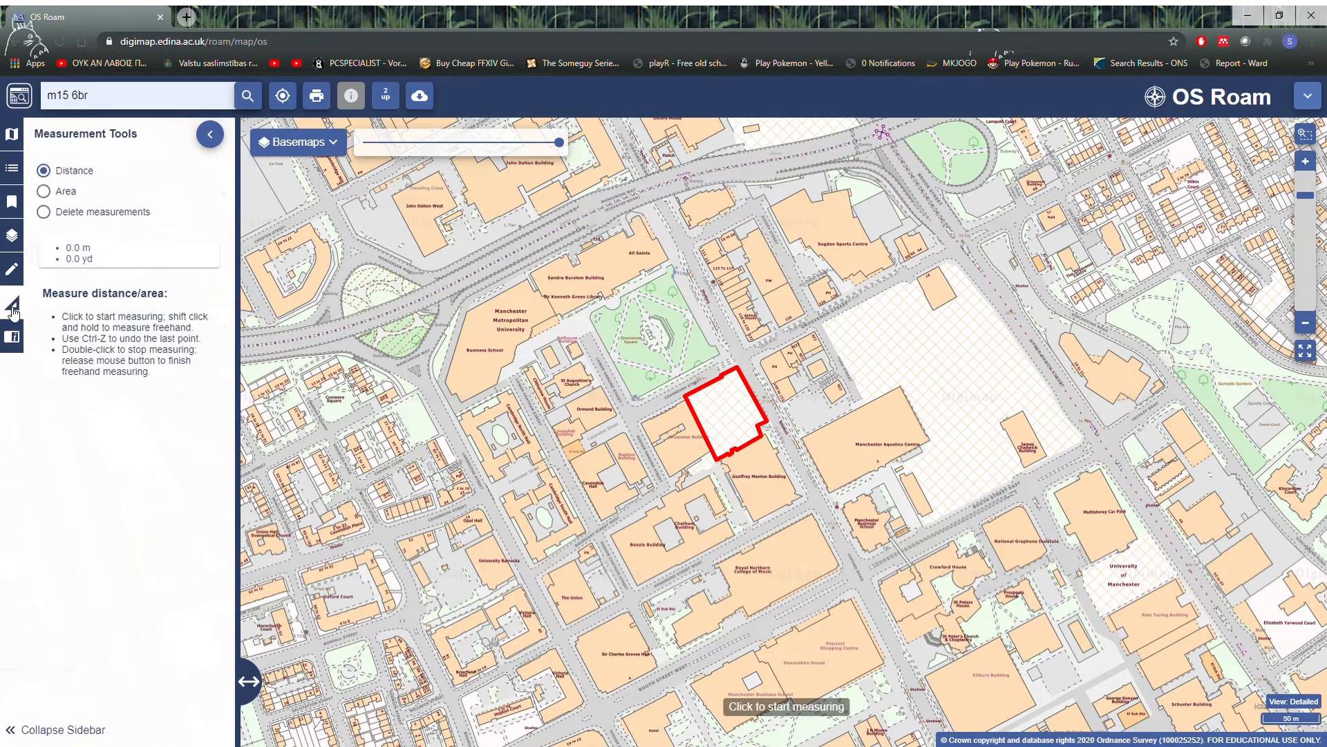
{"action": "left_click", "coordinate": [44, 192]}
{"action": "left_click", "coordinate": [739, 375]}
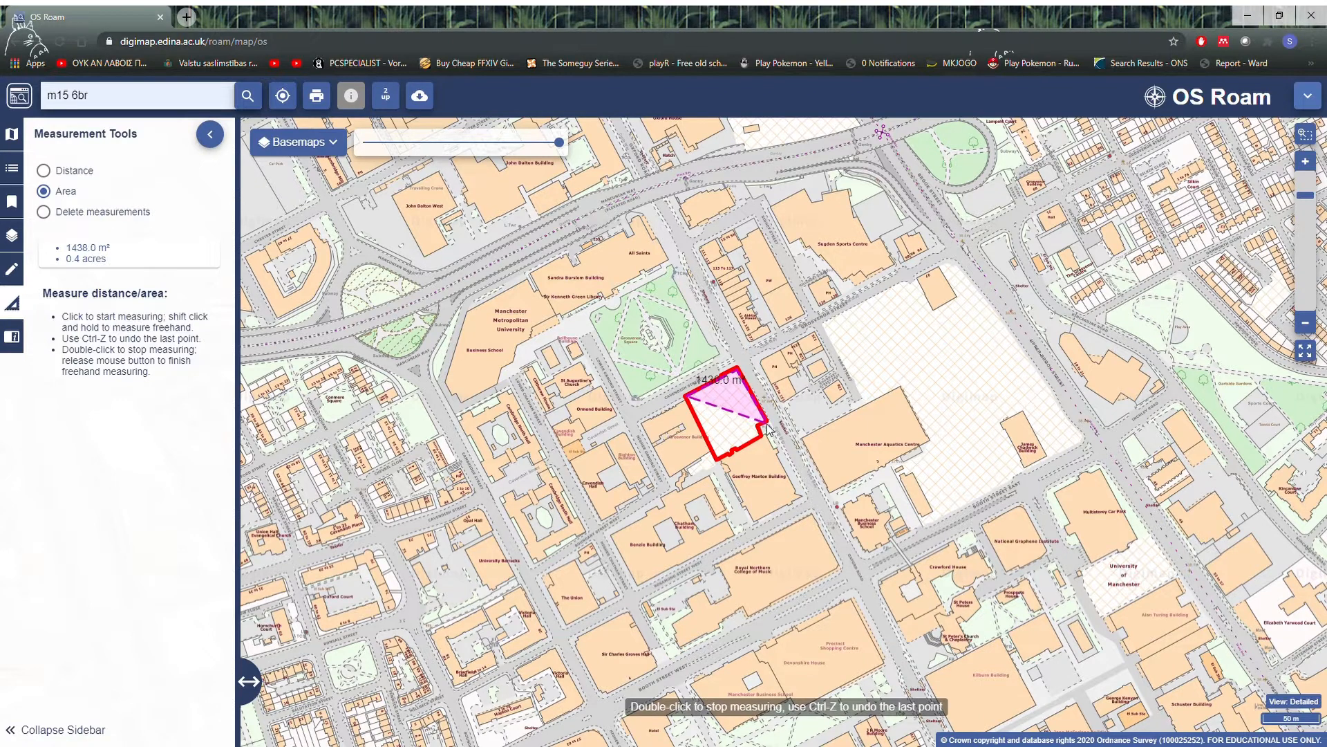
{"action": "left_click", "coordinate": [765, 423]}
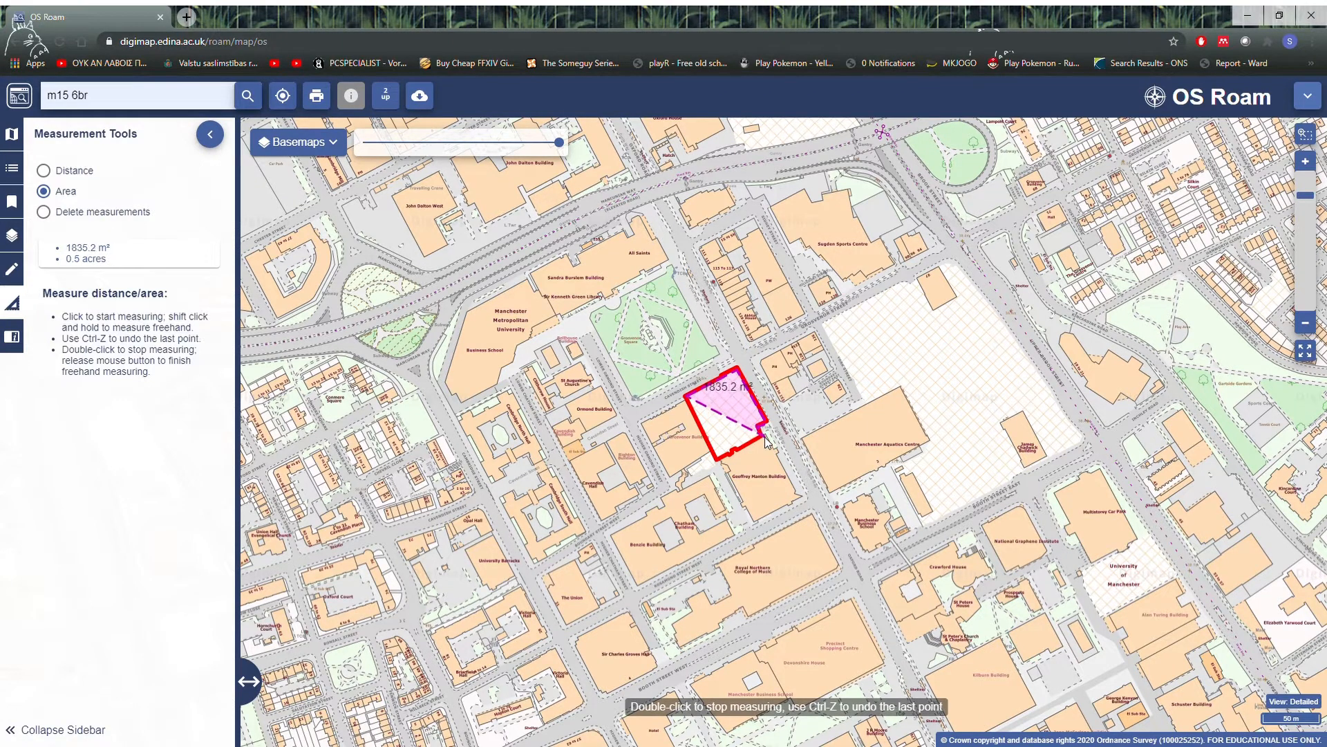
{"action": "left_click", "coordinate": [761, 437]}
{"action": "left_click", "coordinate": [716, 460]}
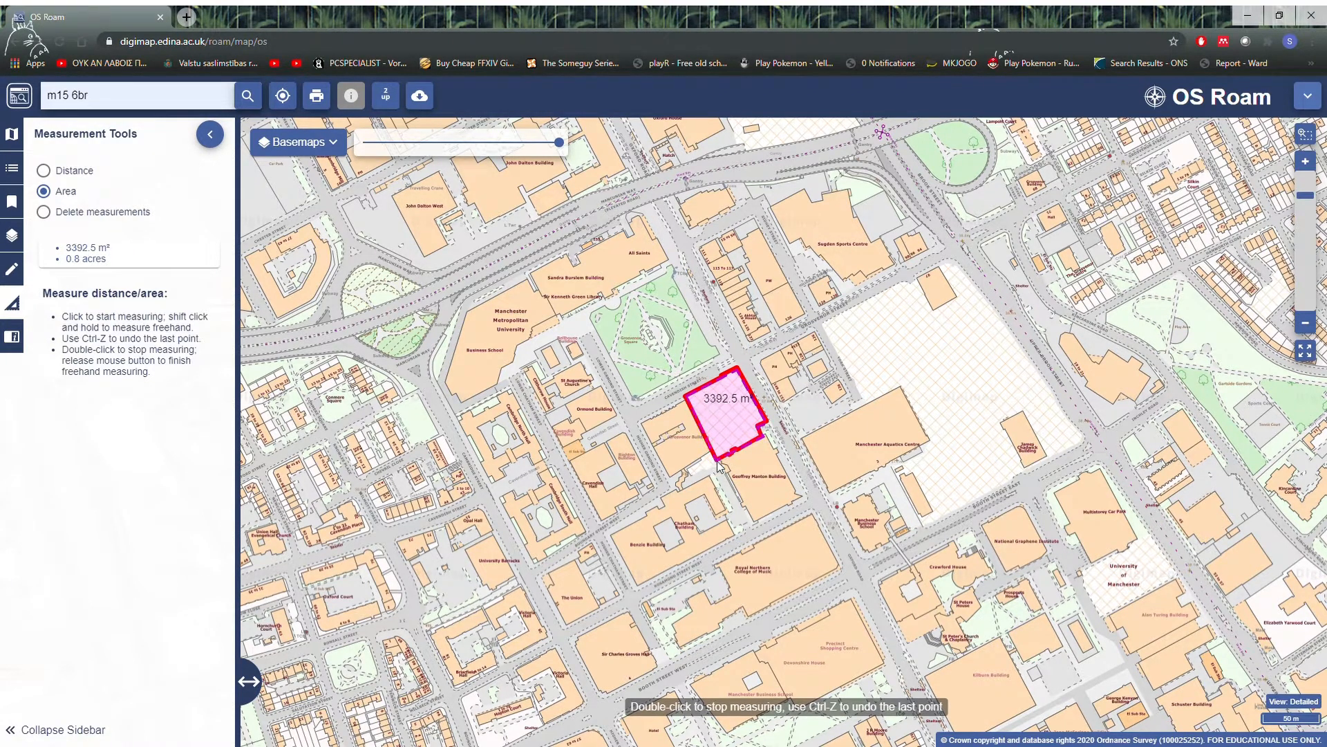
{"action": "double_click", "coordinate": [687, 399]}
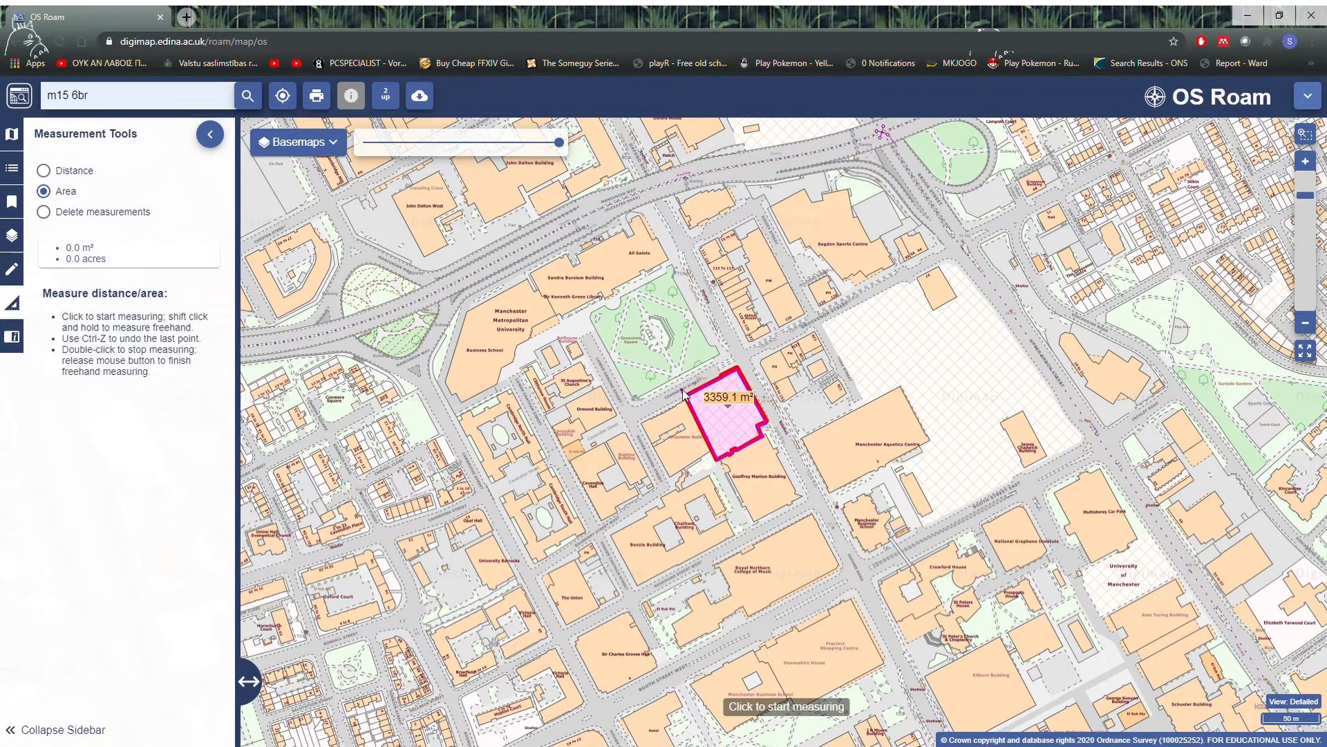
{"action": "left_click", "coordinate": [689, 398]}
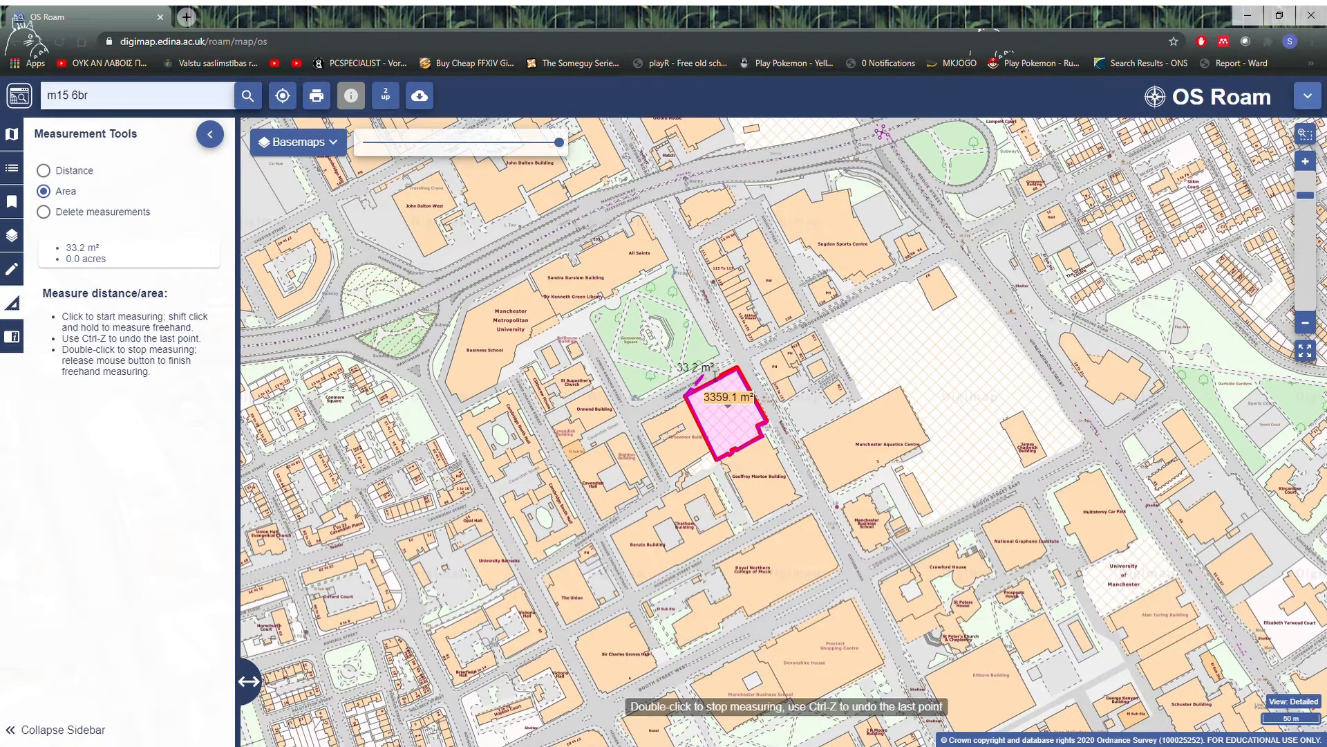
{"action": "double_click", "coordinate": [687, 400]}
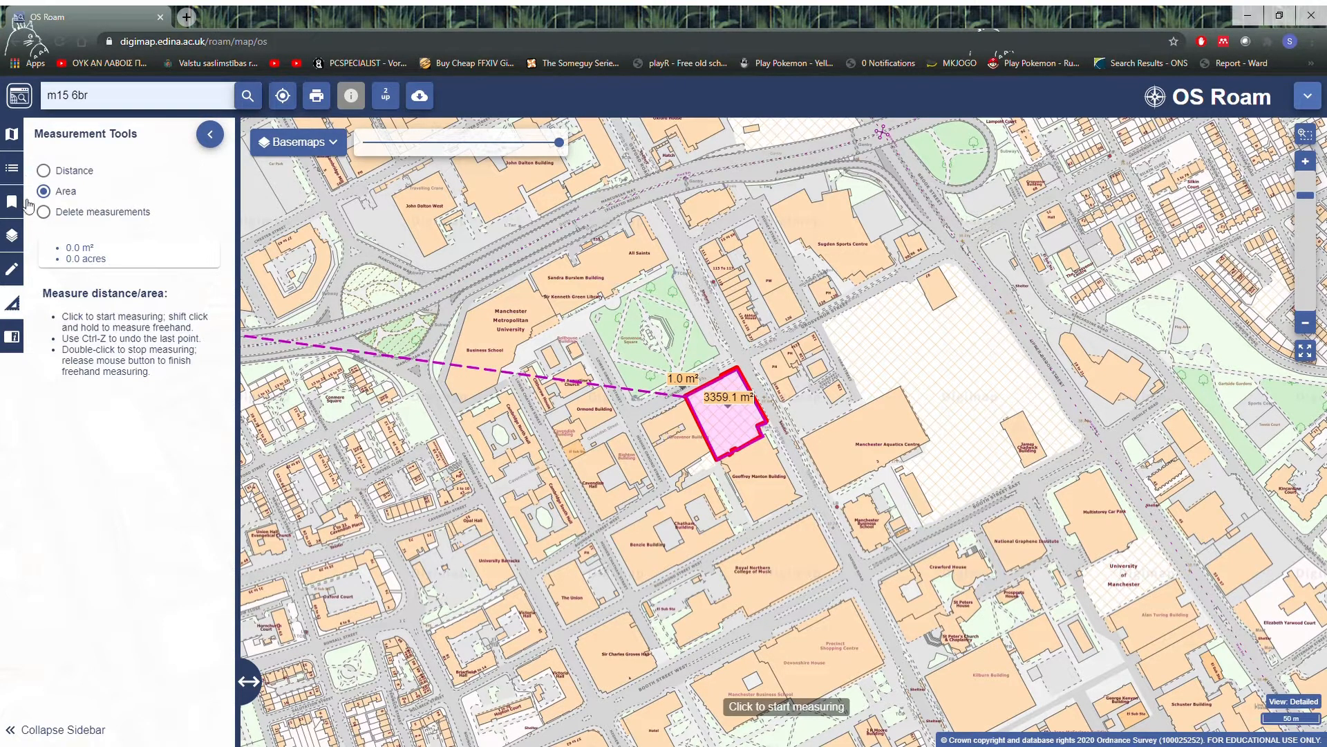
Step: Look through the map's information details and the overview map of the Manchester area
{"action": "left_click", "coordinate": [208, 138]}
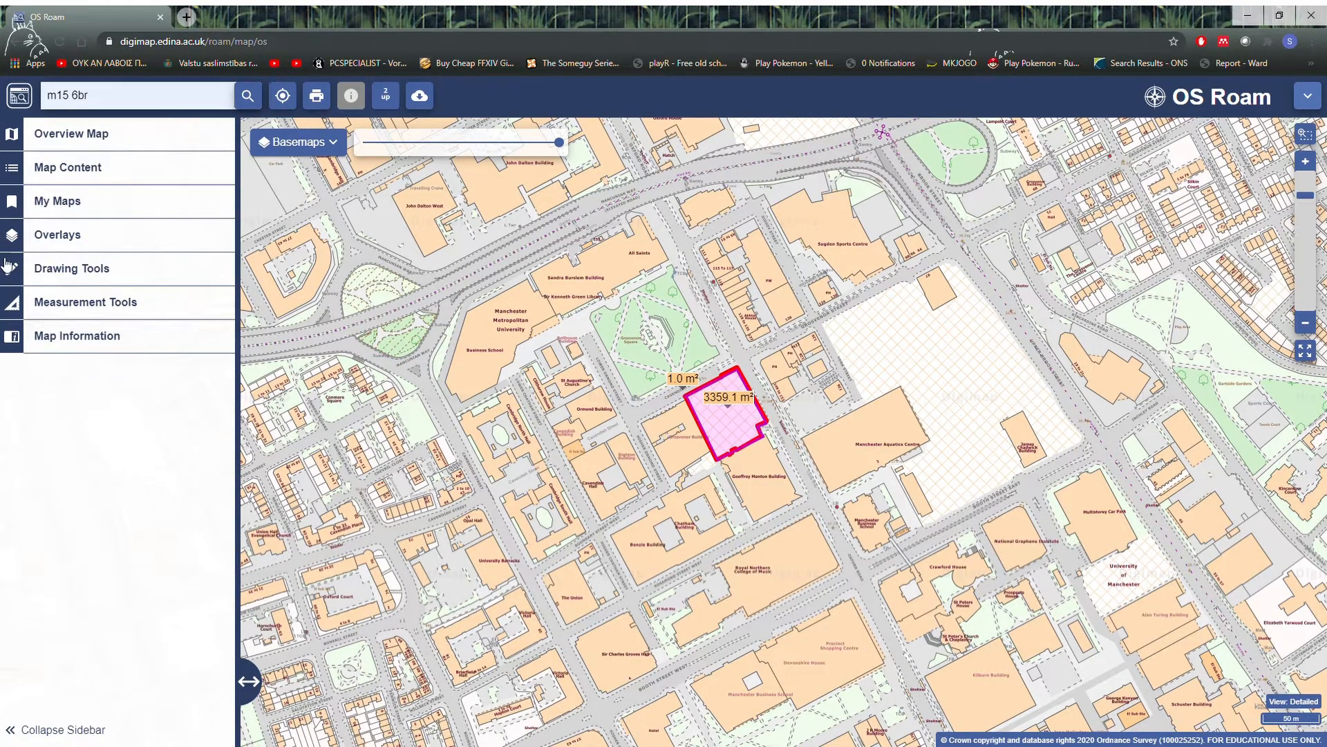
{"action": "left_click", "coordinate": [14, 337]}
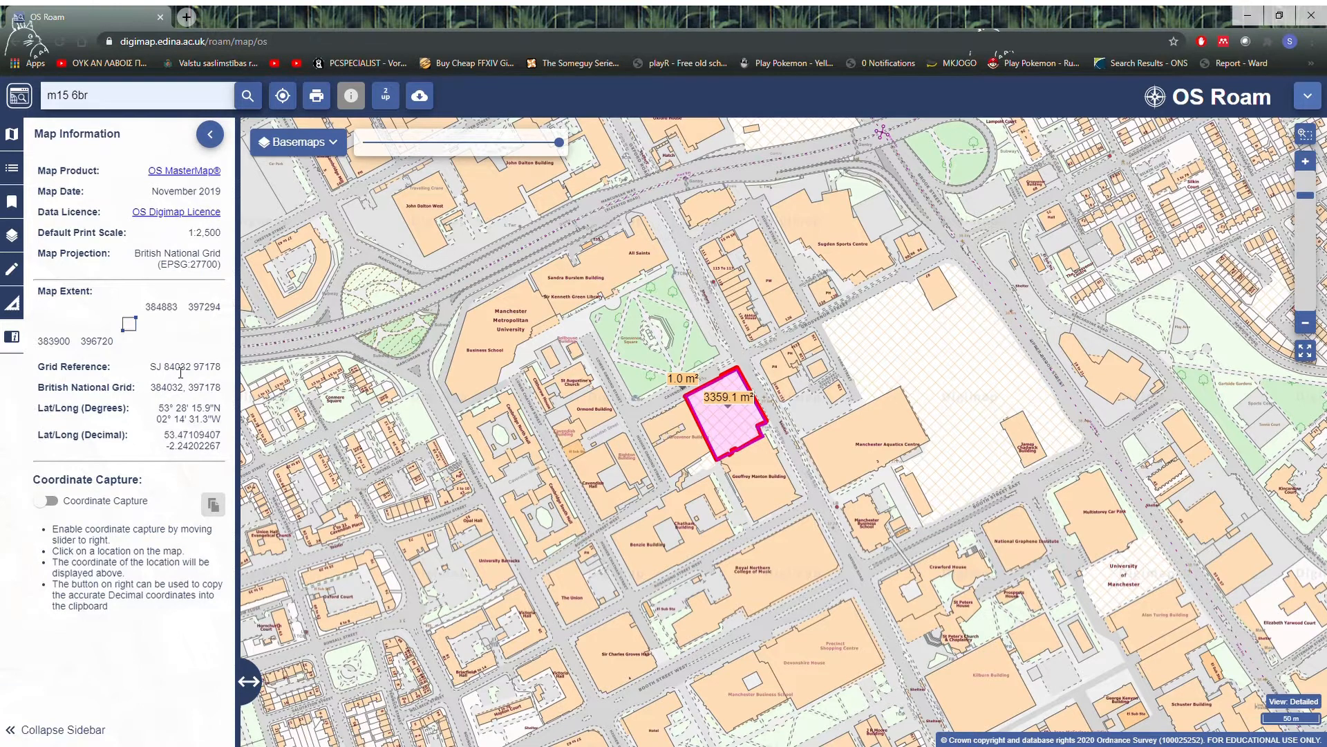
{"action": "left_click", "coordinate": [14, 147]}
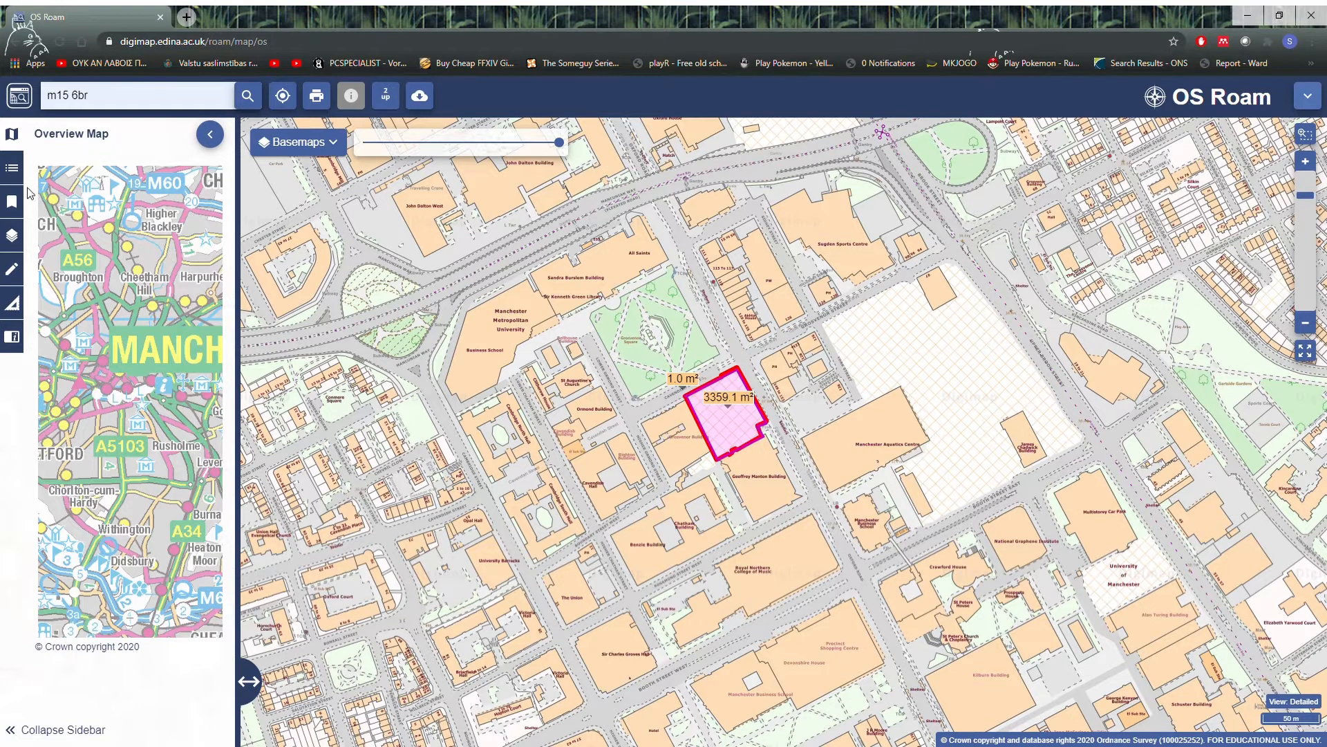
Step: Hide and restore all map content layers, and do the same with only the Buildings And Structures layer
{"action": "left_click", "coordinate": [15, 169]}
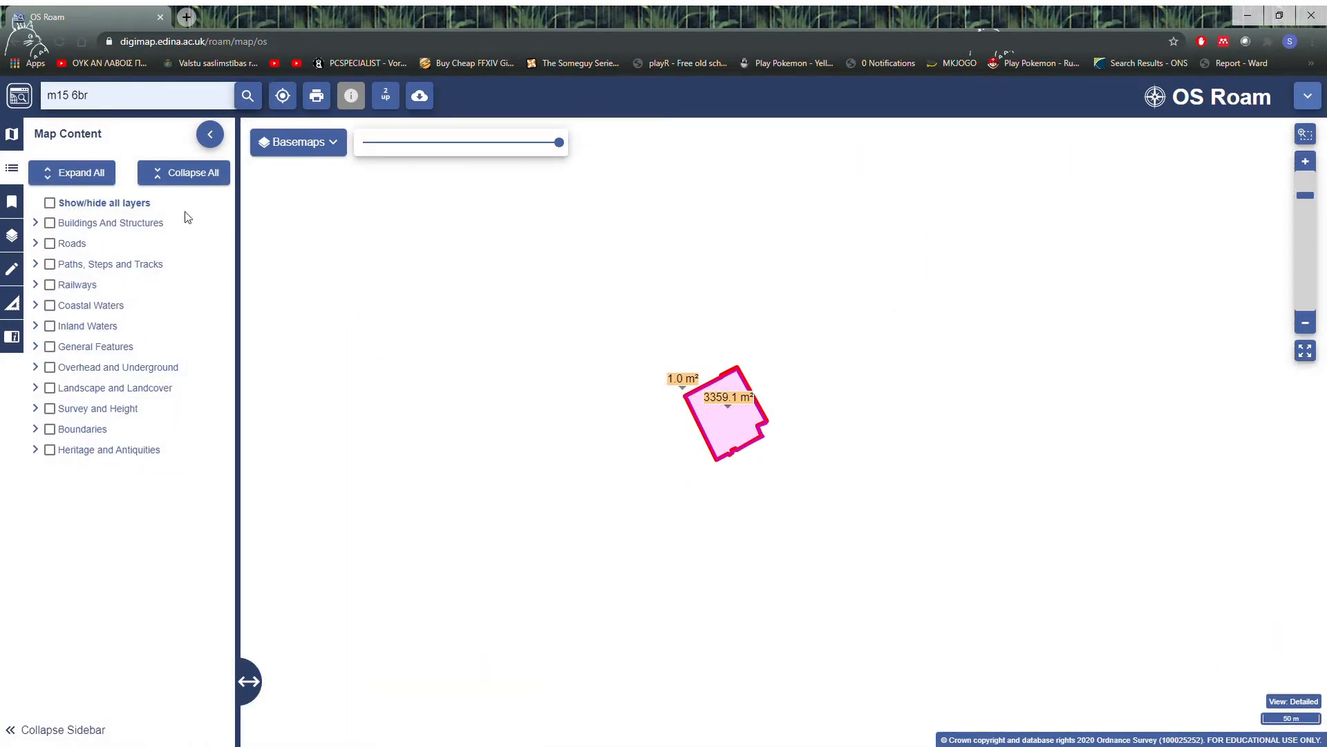
{"action": "left_click", "coordinate": [50, 203]}
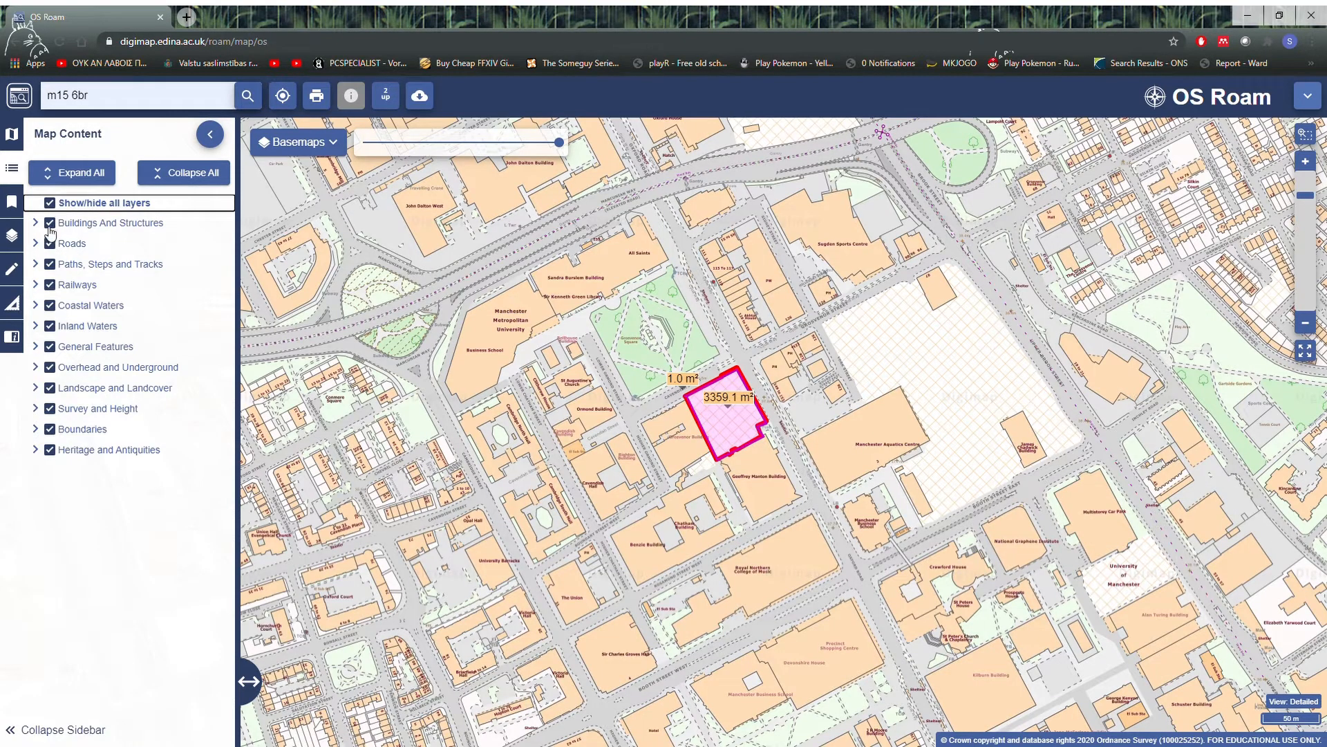
{"action": "left_click", "coordinate": [51, 224]}
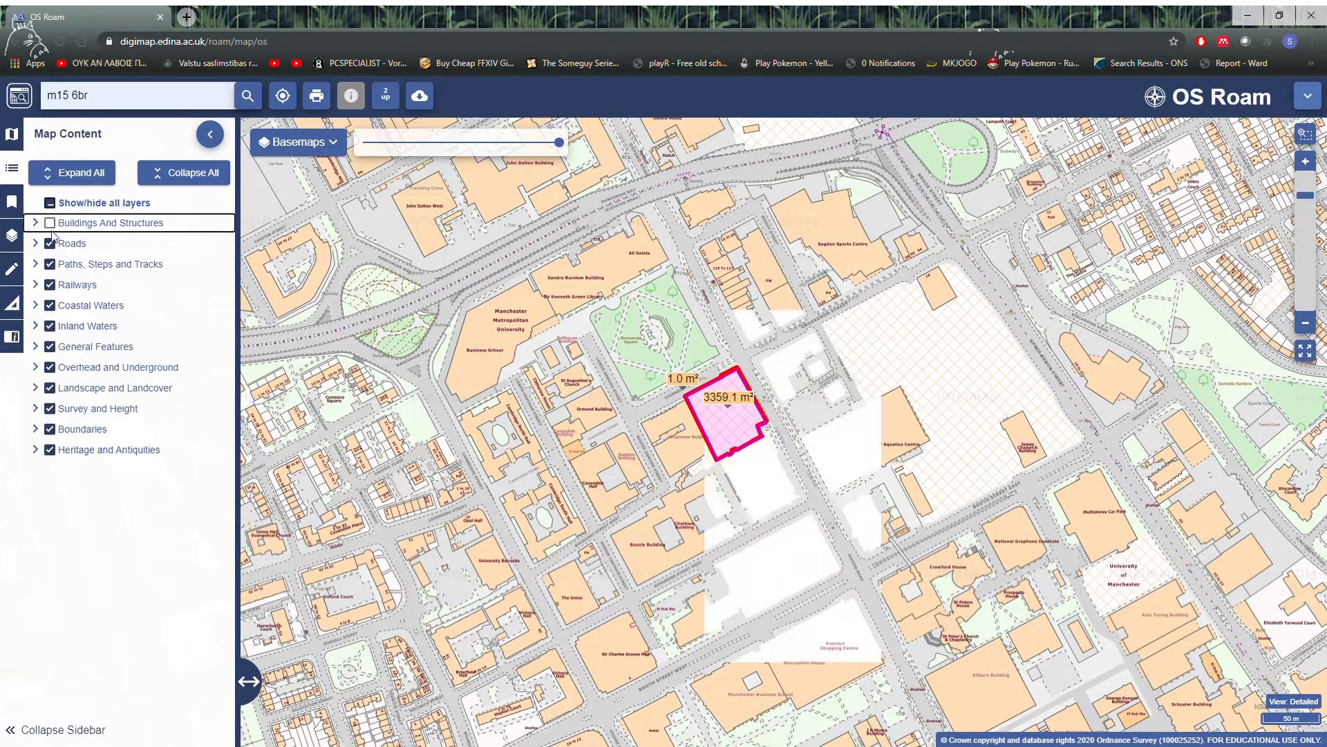
{"action": "left_click", "coordinate": [51, 224]}
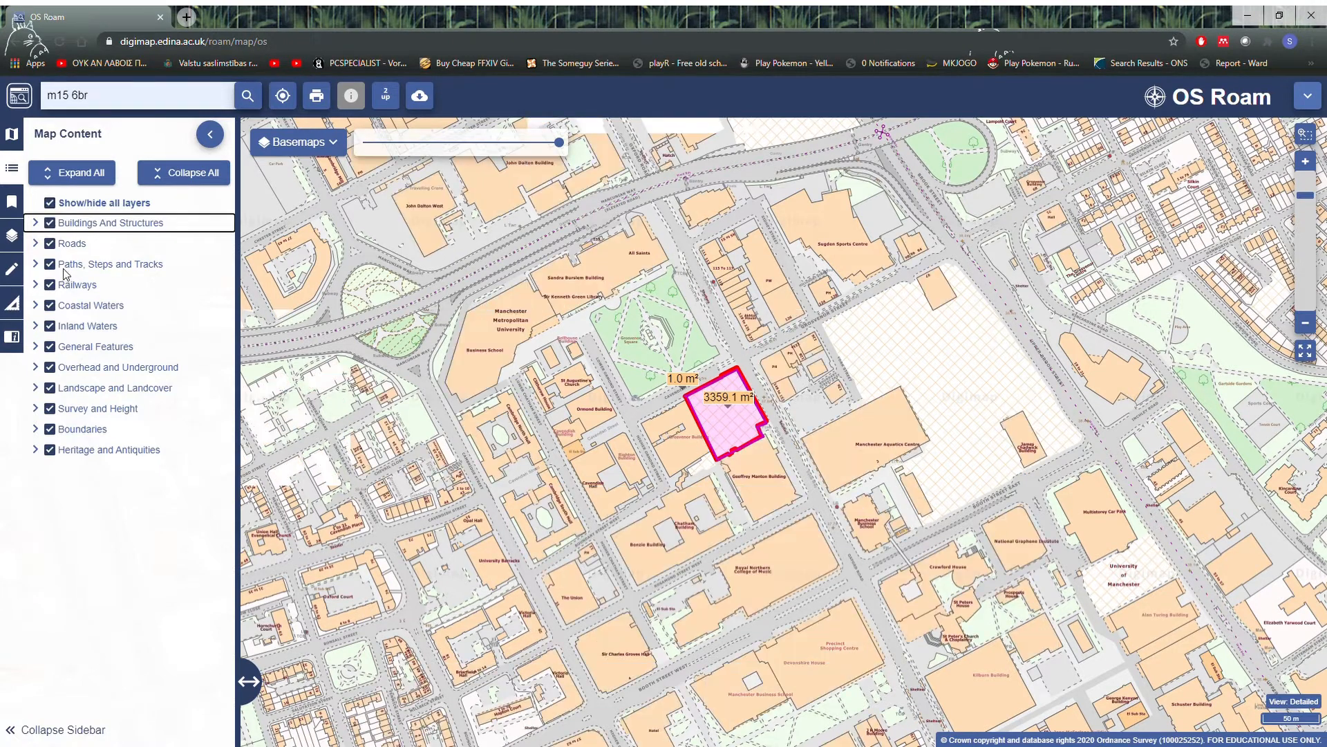
Step: Isolate the Buildings And Structures layer by hiding every other map content layer, and show all layers again
{"action": "left_click", "coordinate": [51, 245]}
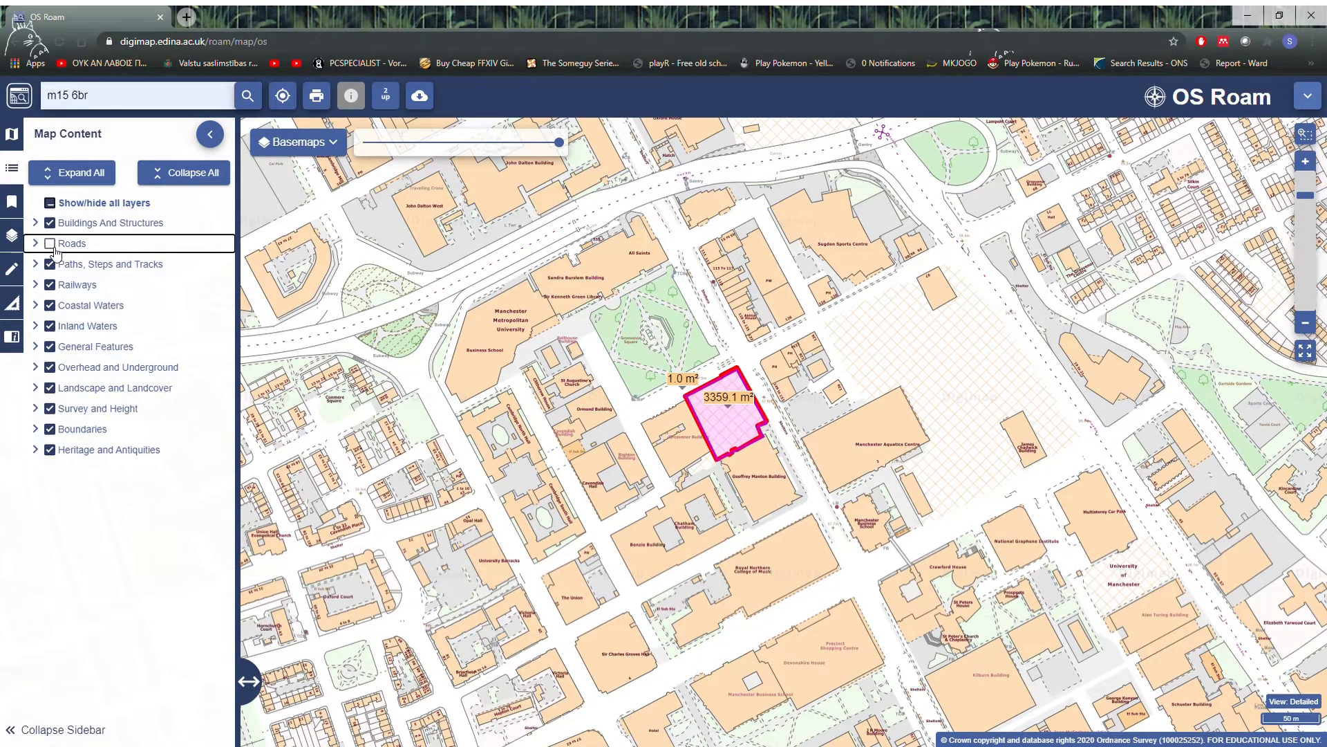
{"action": "left_click", "coordinate": [49, 264]}
{"action": "left_click", "coordinate": [50, 285]}
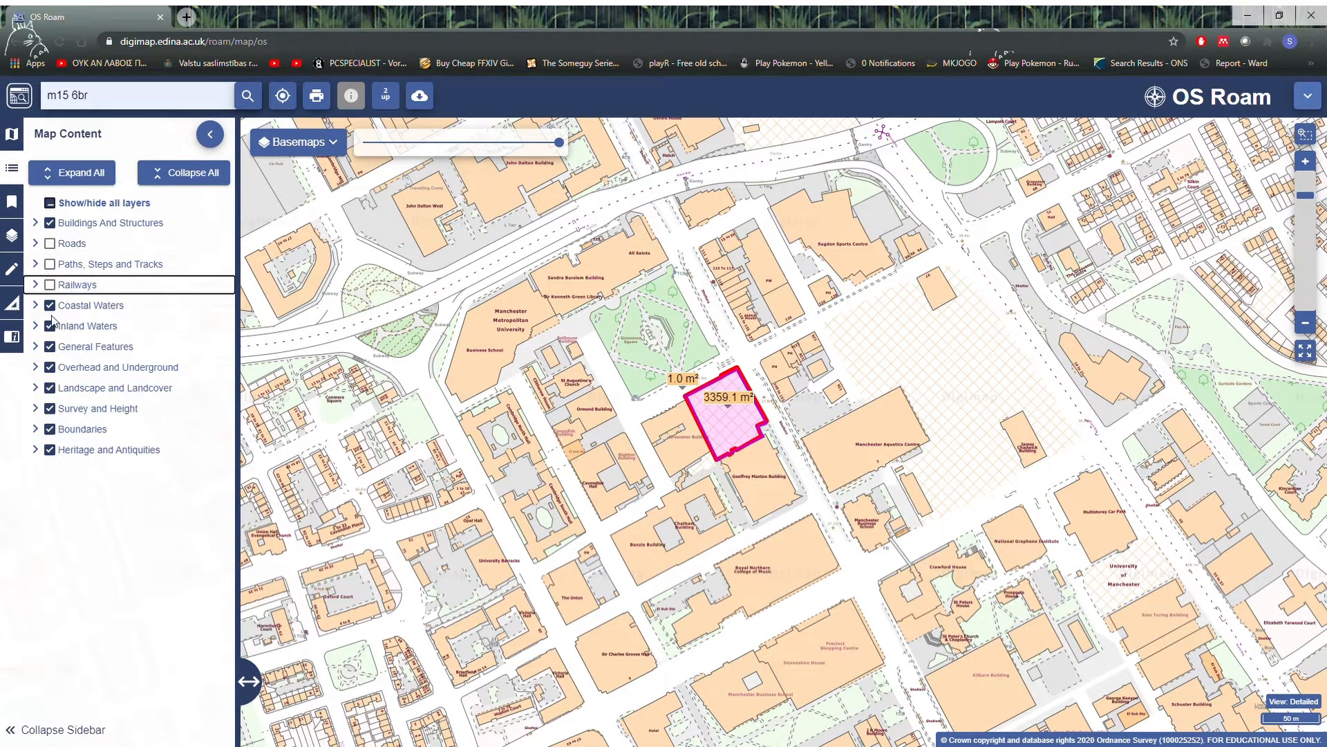
{"action": "left_click", "coordinate": [50, 306]}
{"action": "left_click", "coordinate": [49, 326]}
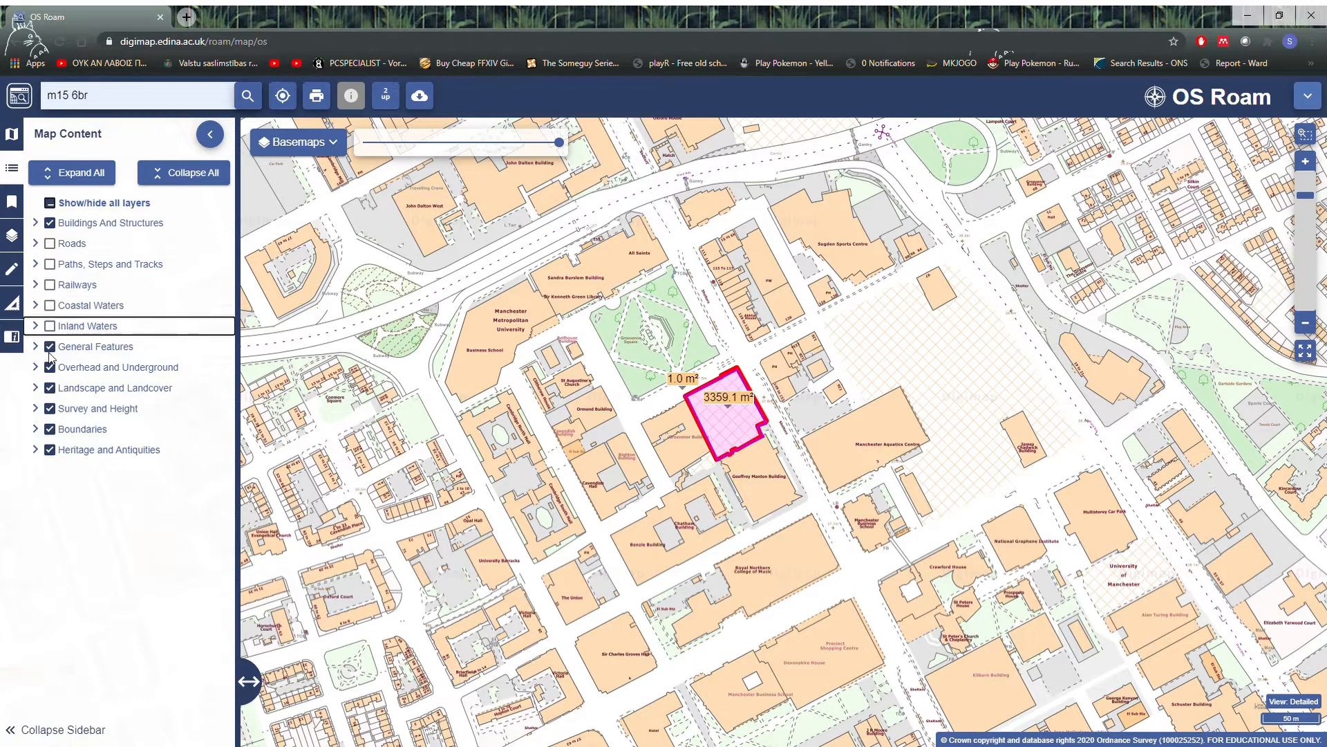
{"action": "left_click", "coordinate": [50, 347]}
{"action": "left_click", "coordinate": [50, 367]}
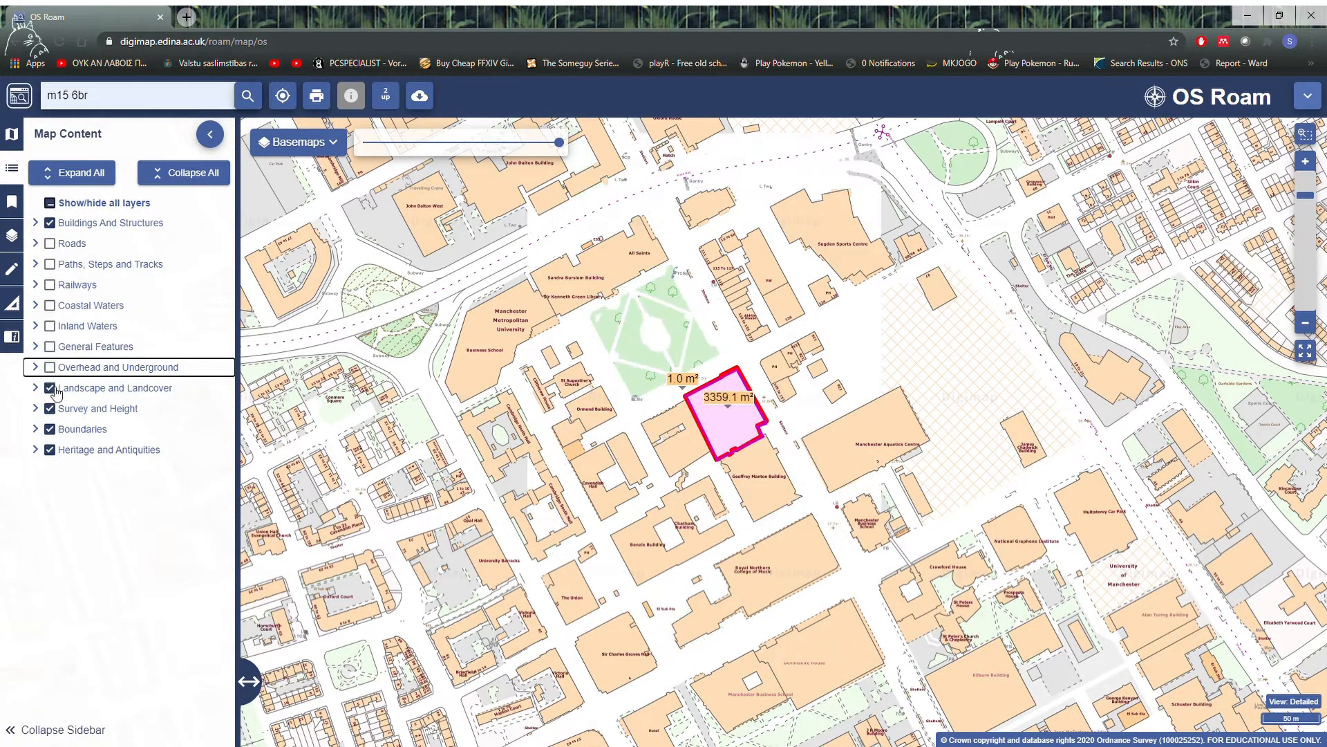
{"action": "left_click", "coordinate": [50, 387]}
{"action": "left_click", "coordinate": [55, 409]}
{"action": "left_click", "coordinate": [55, 408]}
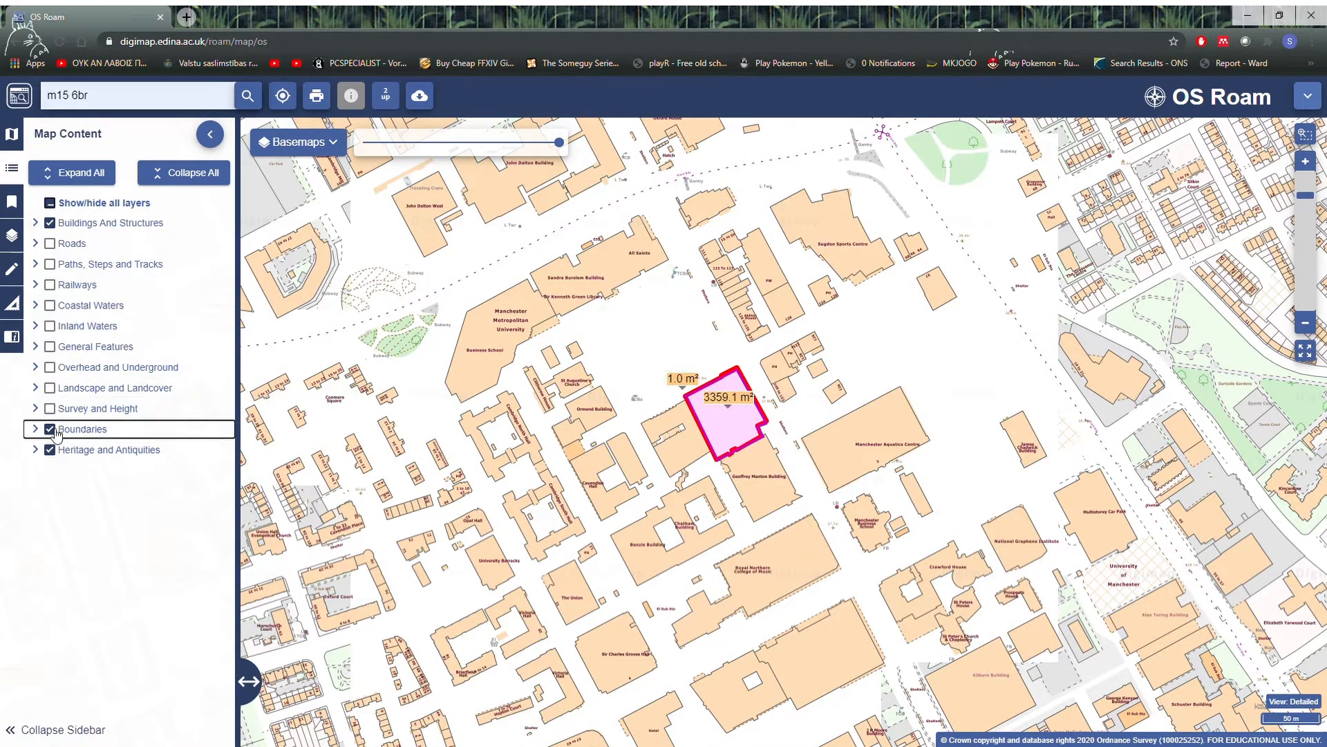
{"action": "left_click", "coordinate": [50, 429]}
{"action": "left_click", "coordinate": [50, 450]}
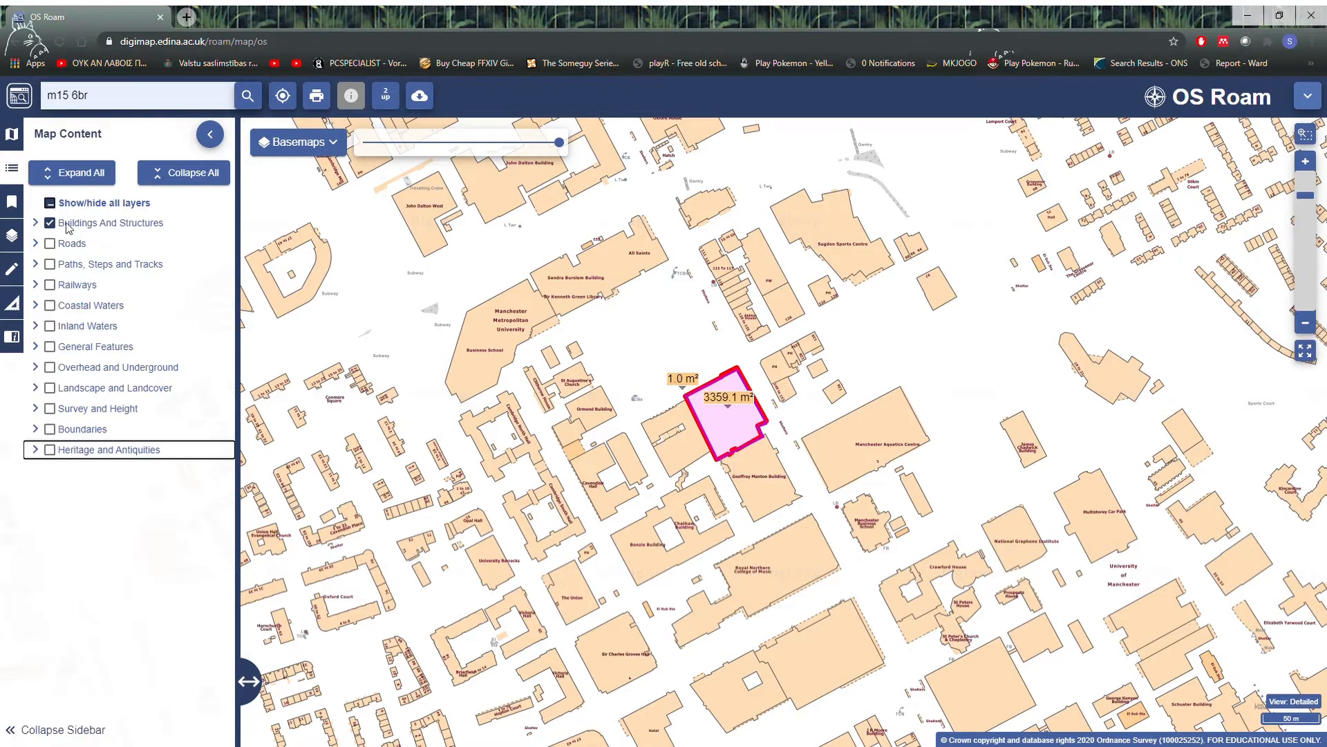
{"action": "left_click", "coordinate": [50, 202]}
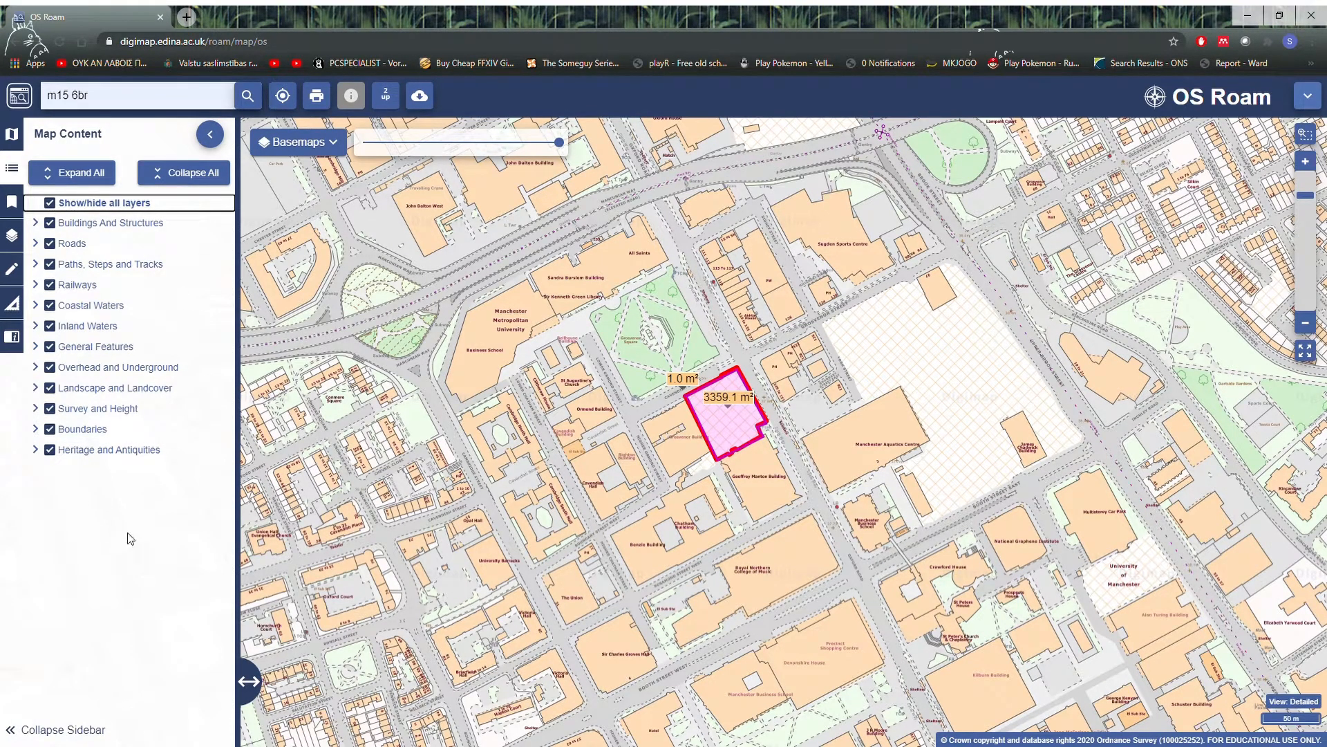
Step: Look at the saved maps, the site at a smaller scale and the available basemap styles, keeping Full Colour
{"action": "left_click", "coordinate": [12, 214]}
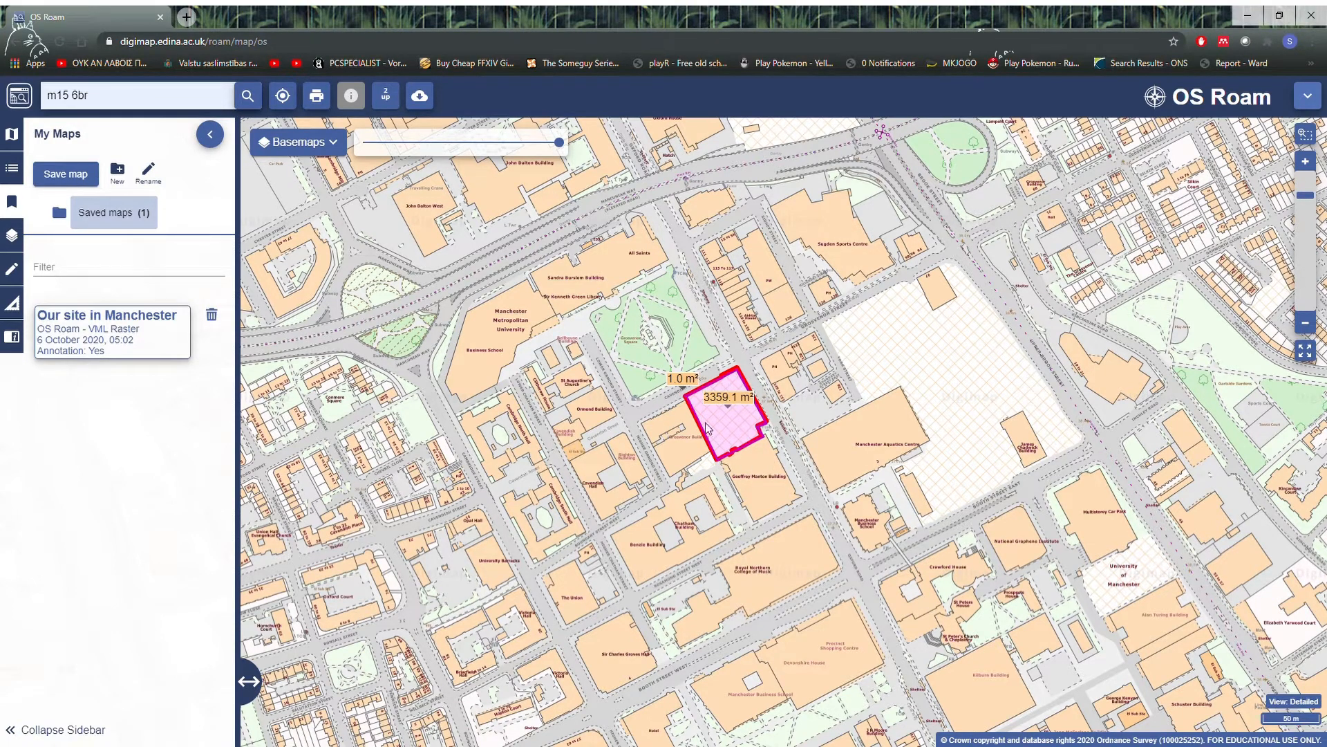
{"action": "scroll", "coordinate": [867, 438], "scroll_direction": "down", "scroll_amount": 1}
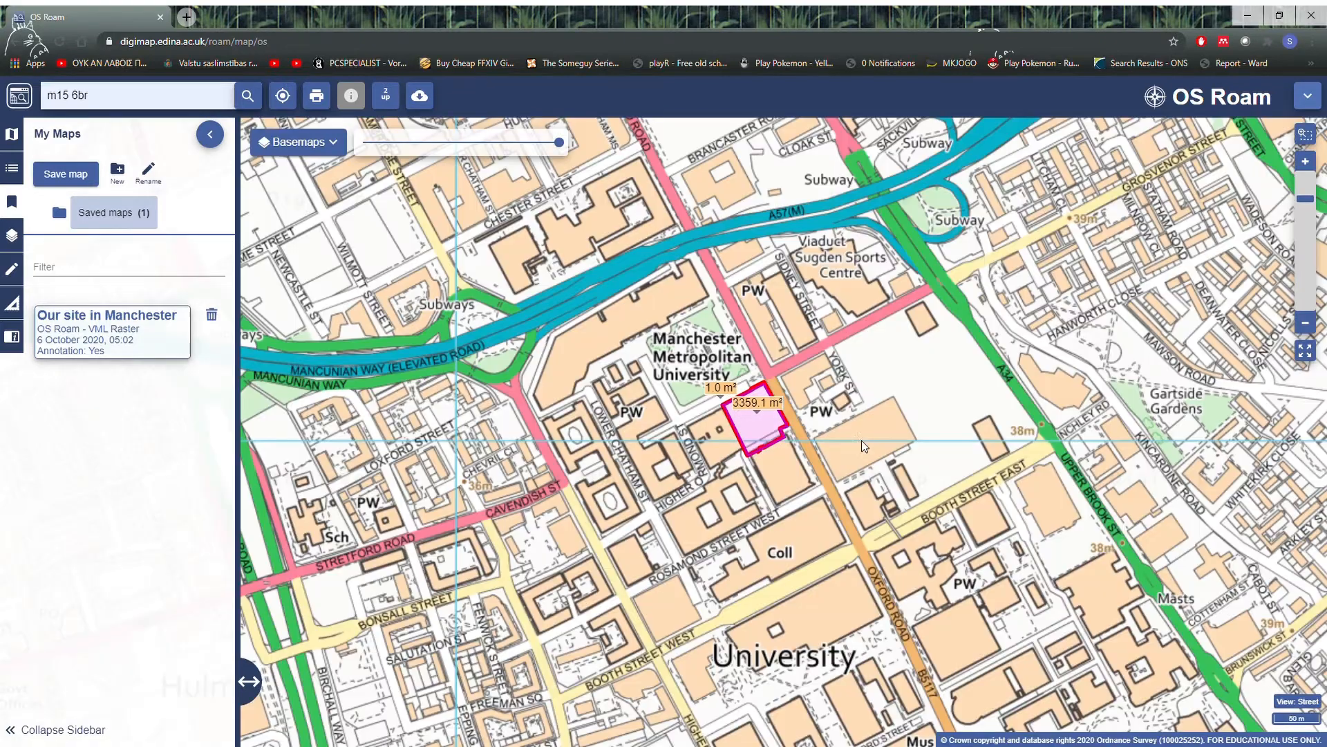
{"action": "scroll", "coordinate": [860, 438], "scroll_direction": "up", "scroll_amount": 1}
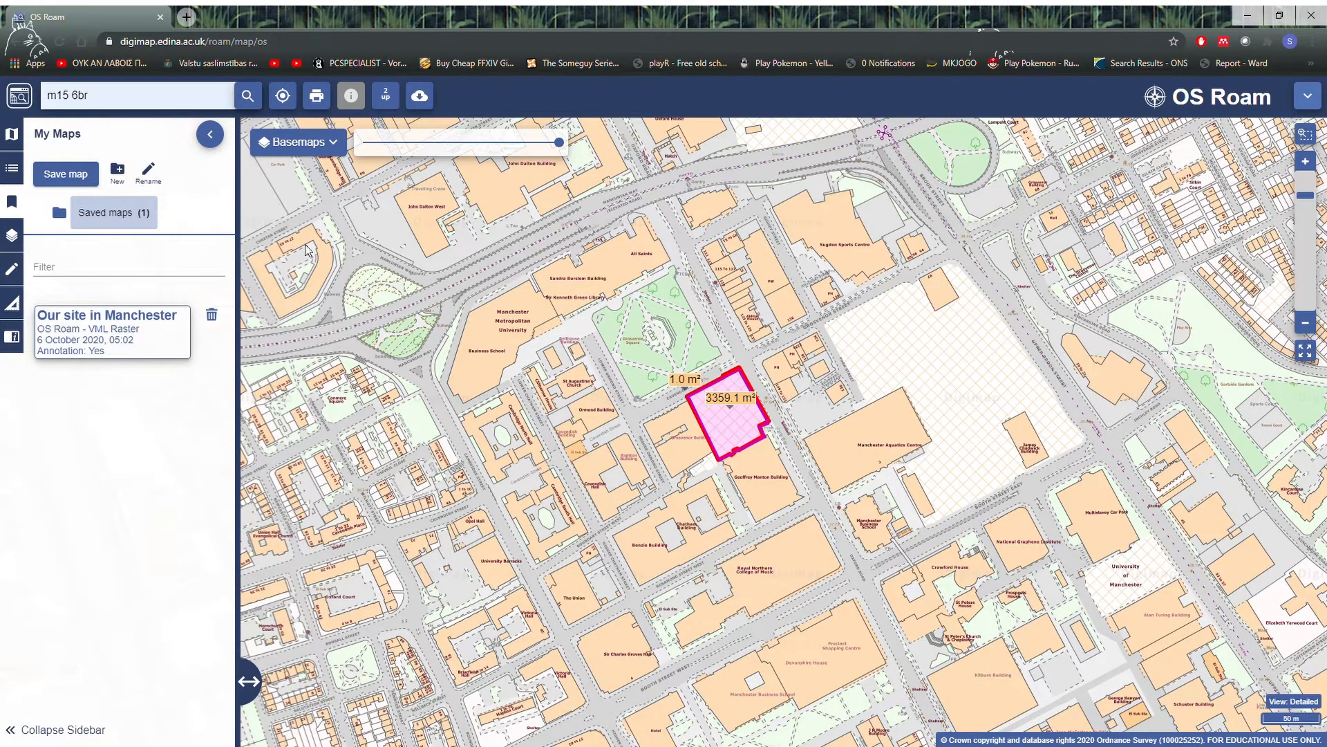
{"action": "left_click", "coordinate": [331, 145]}
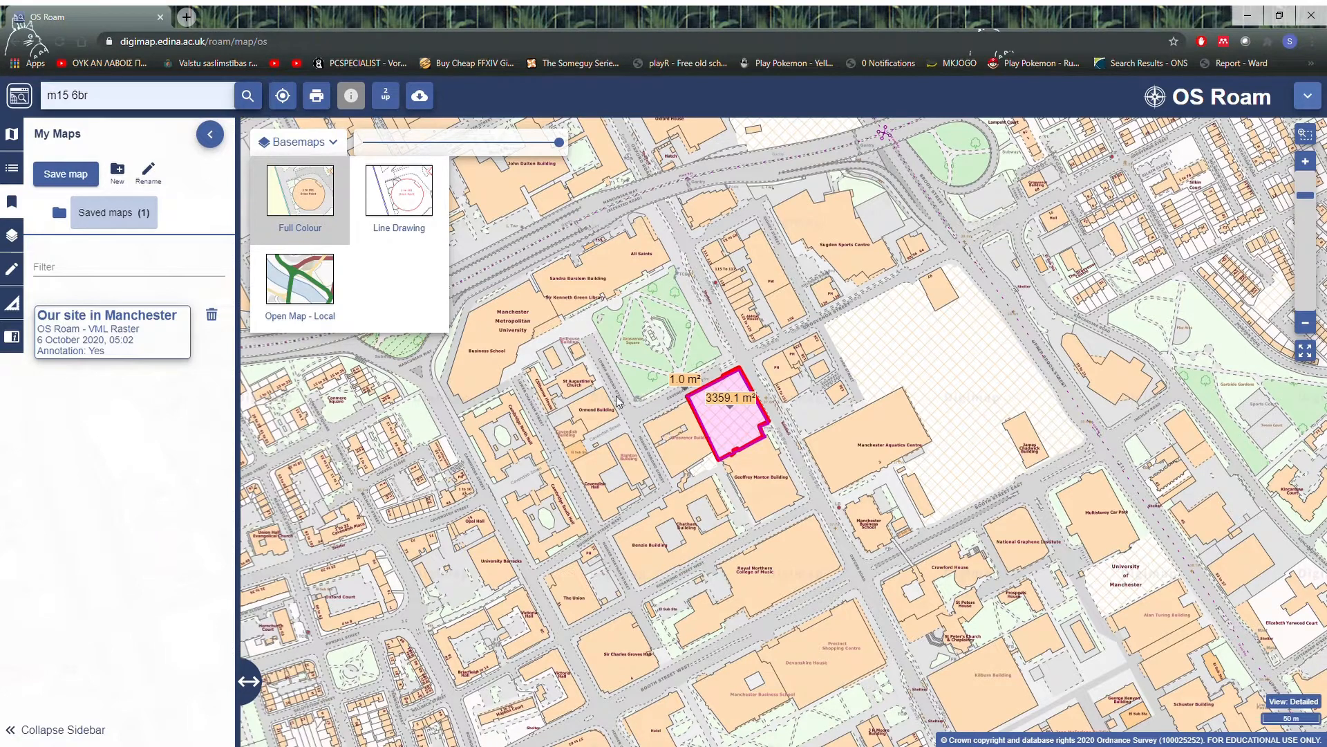
{"action": "left_click", "coordinate": [325, 146]}
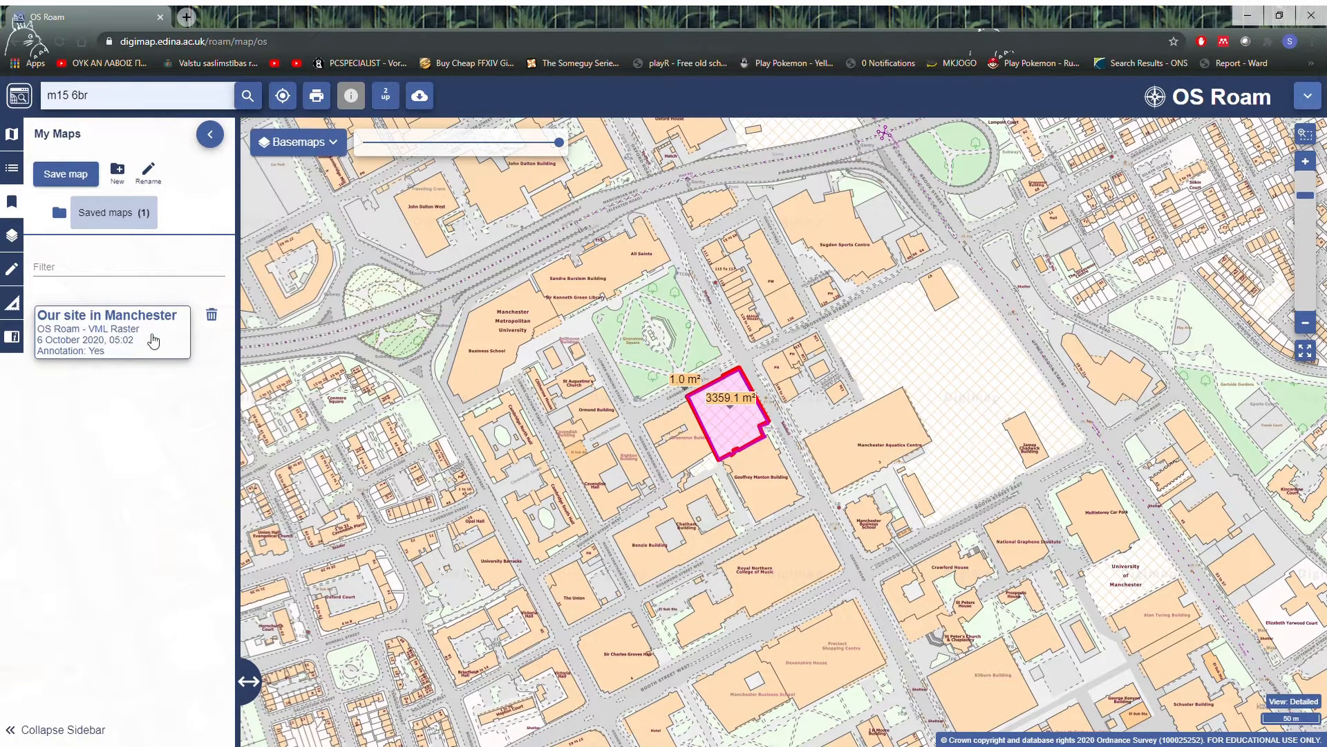
Step: Delete the saved map "Our site in Manchester" and save the current map as "Our University Site"
{"action": "left_click", "coordinate": [211, 315]}
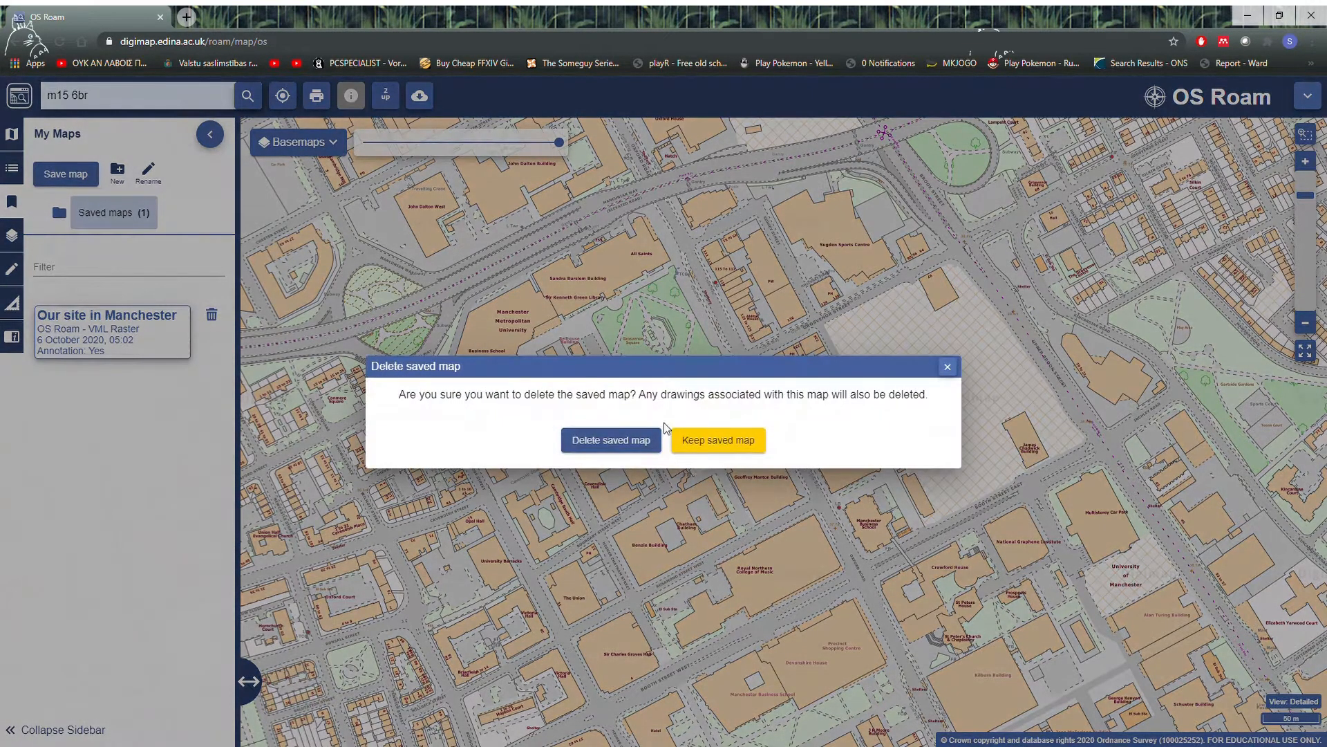
{"action": "left_click", "coordinate": [660, 442]}
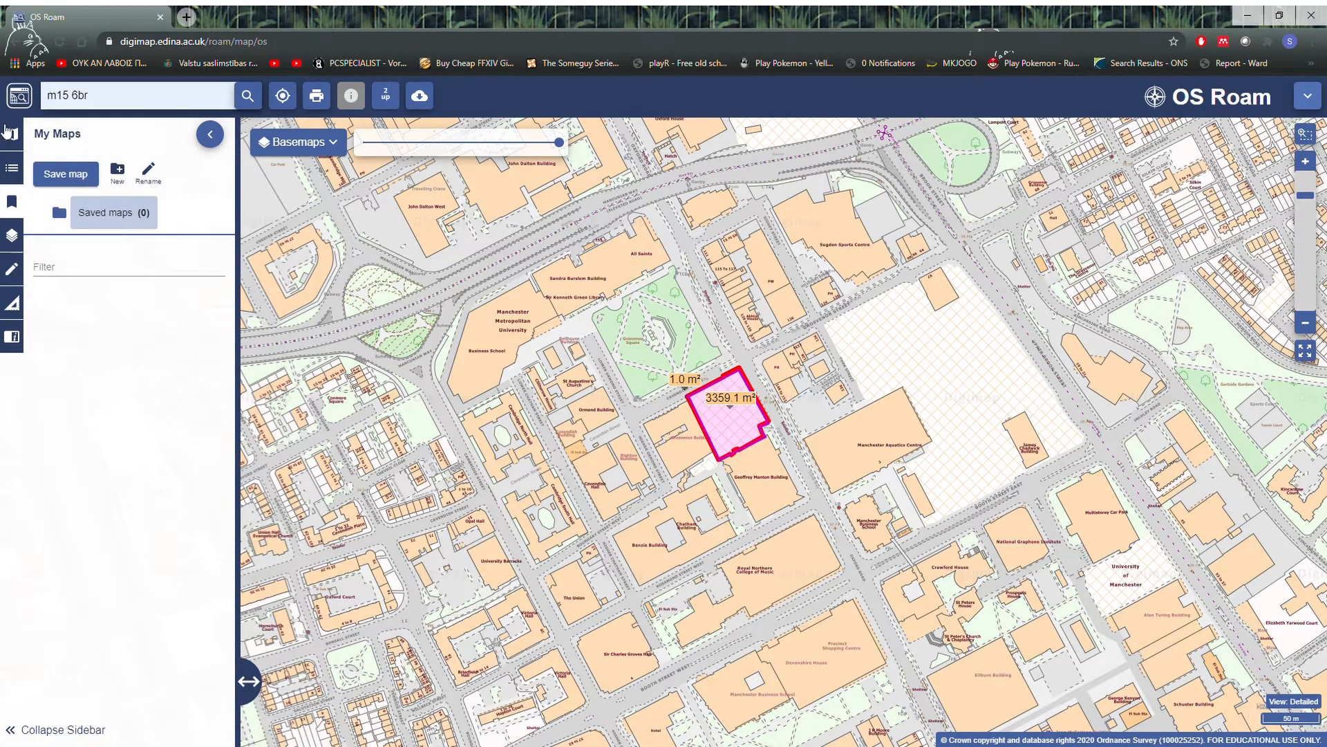
{"action": "left_click", "coordinate": [81, 177]}
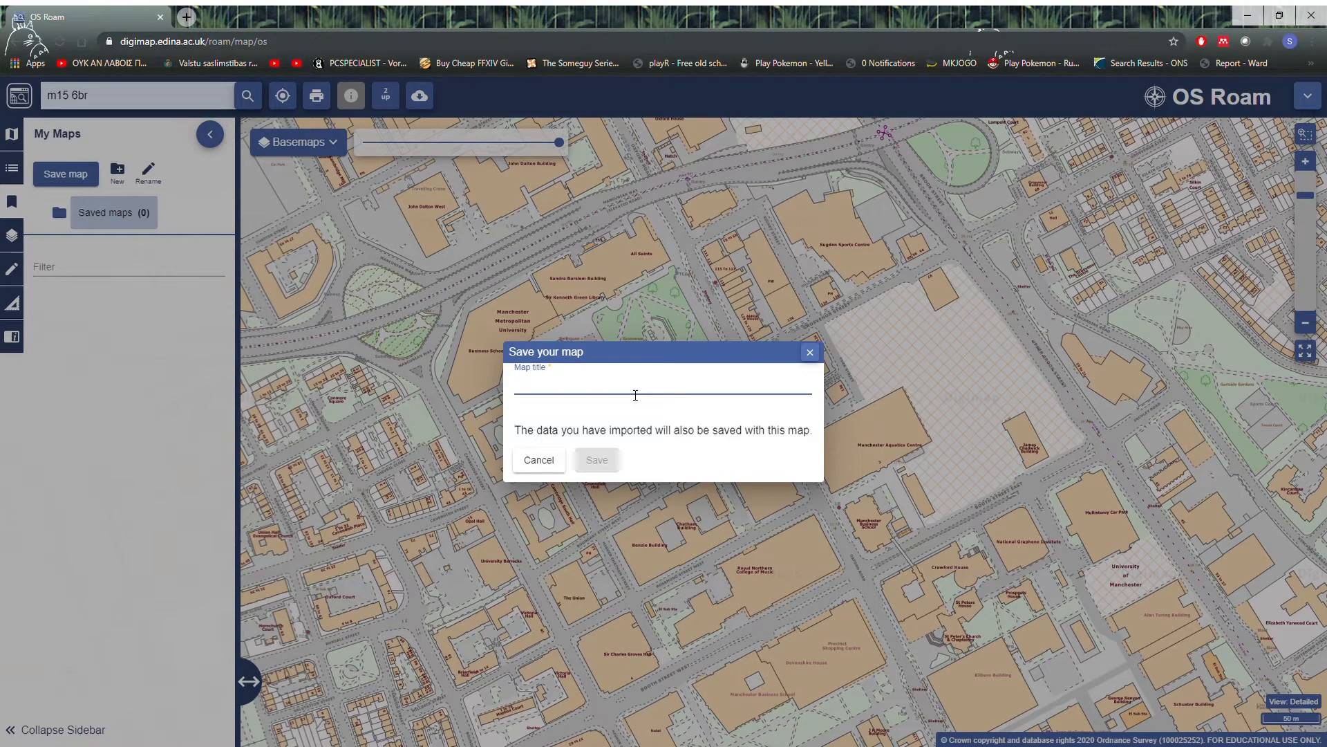
{"action": "type", "text": "Our University Site"}
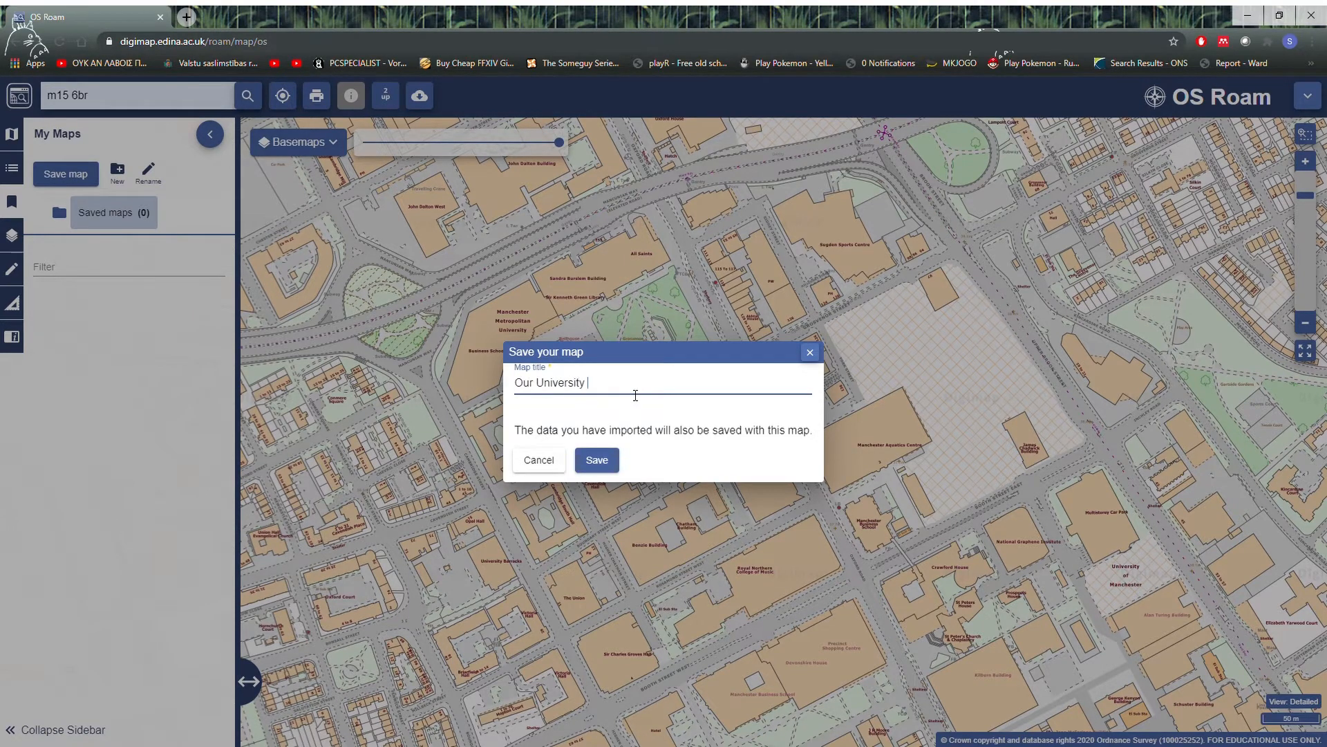
{"action": "left_click", "coordinate": [621, 458]}
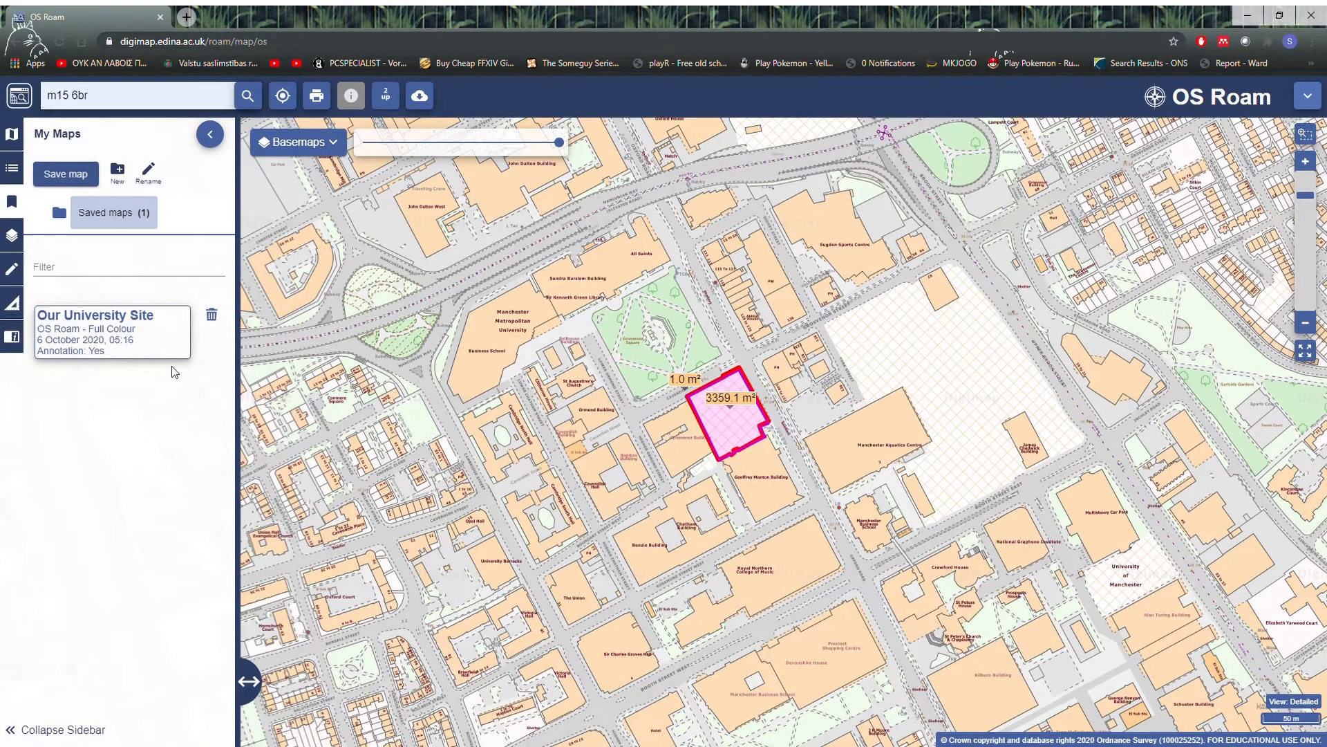
Step: Reopen the saved map "Our University Site", replacing the current drawings with its own
{"action": "left_click", "coordinate": [128, 334]}
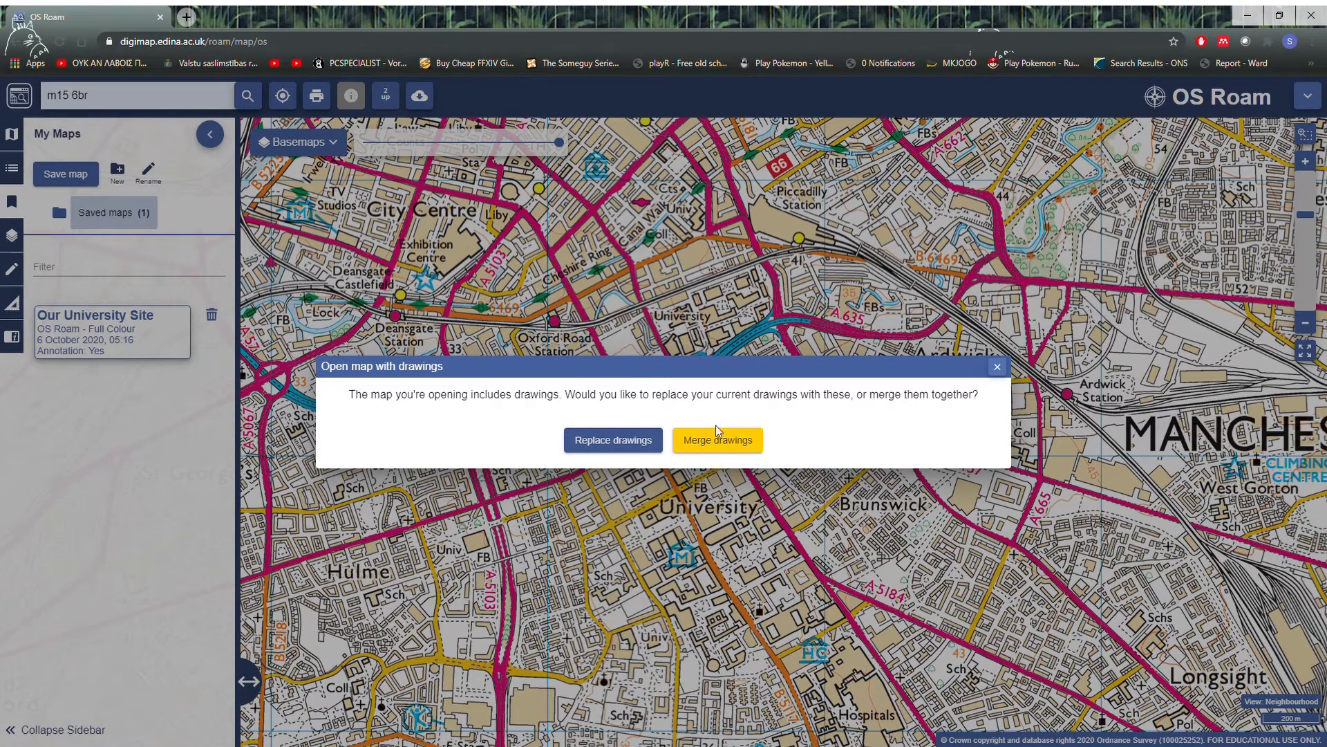
{"action": "left_click", "coordinate": [596, 444]}
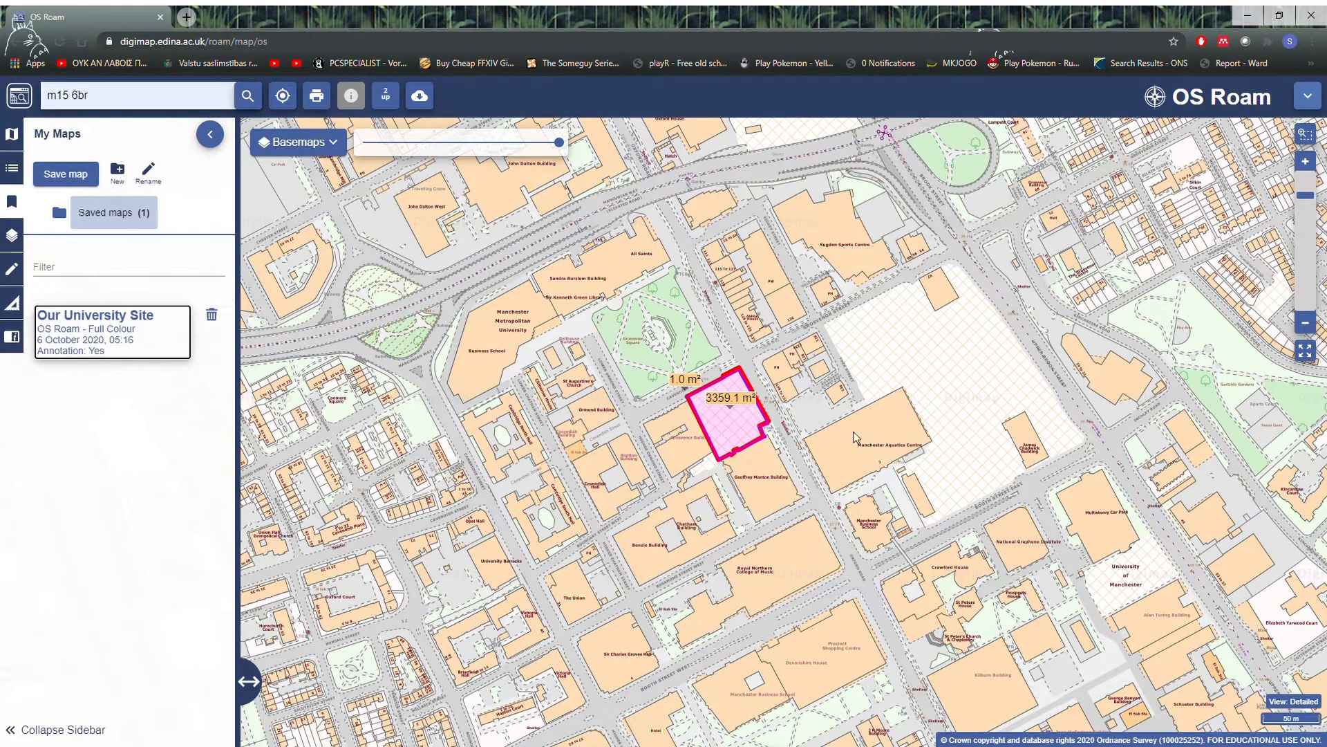
Step: Set up a print with the layout preview shown, try a print scale of 1000, and set the scale to 1250
{"action": "left_click", "coordinate": [323, 96]}
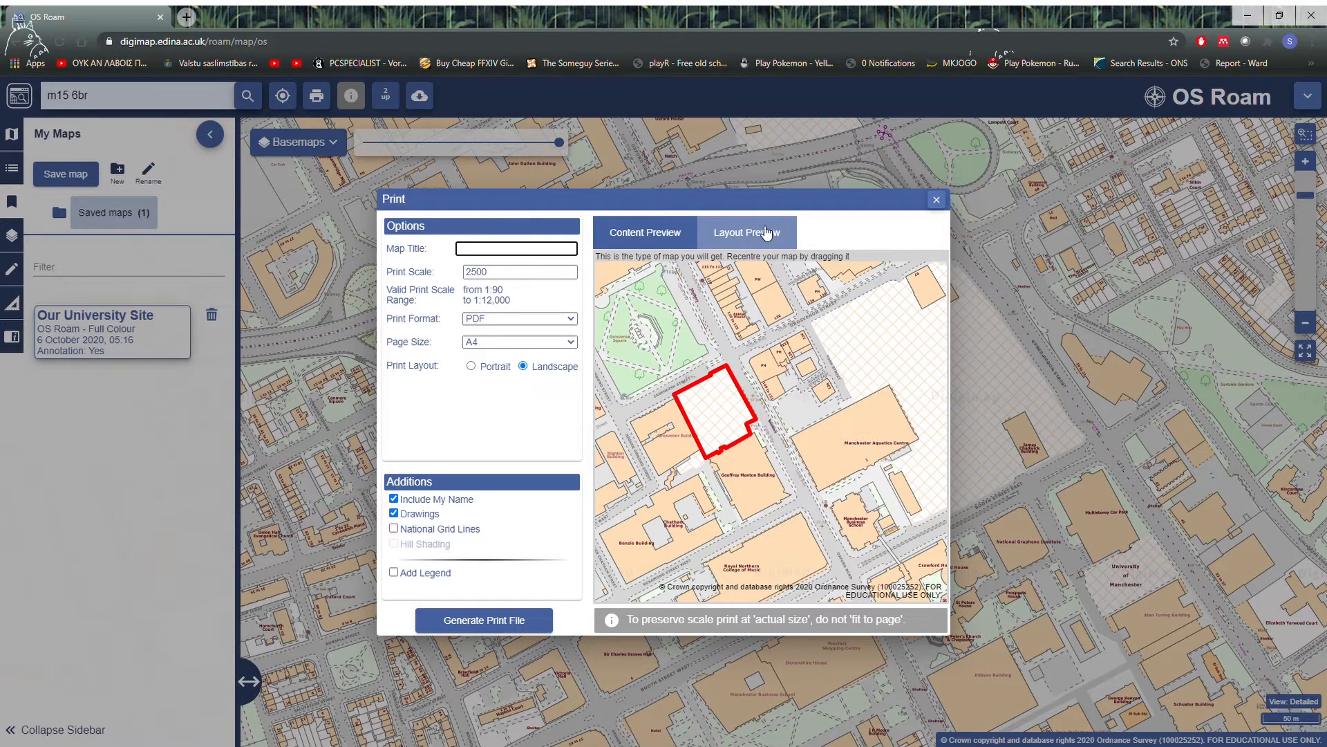
{"action": "left_click", "coordinate": [745, 235]}
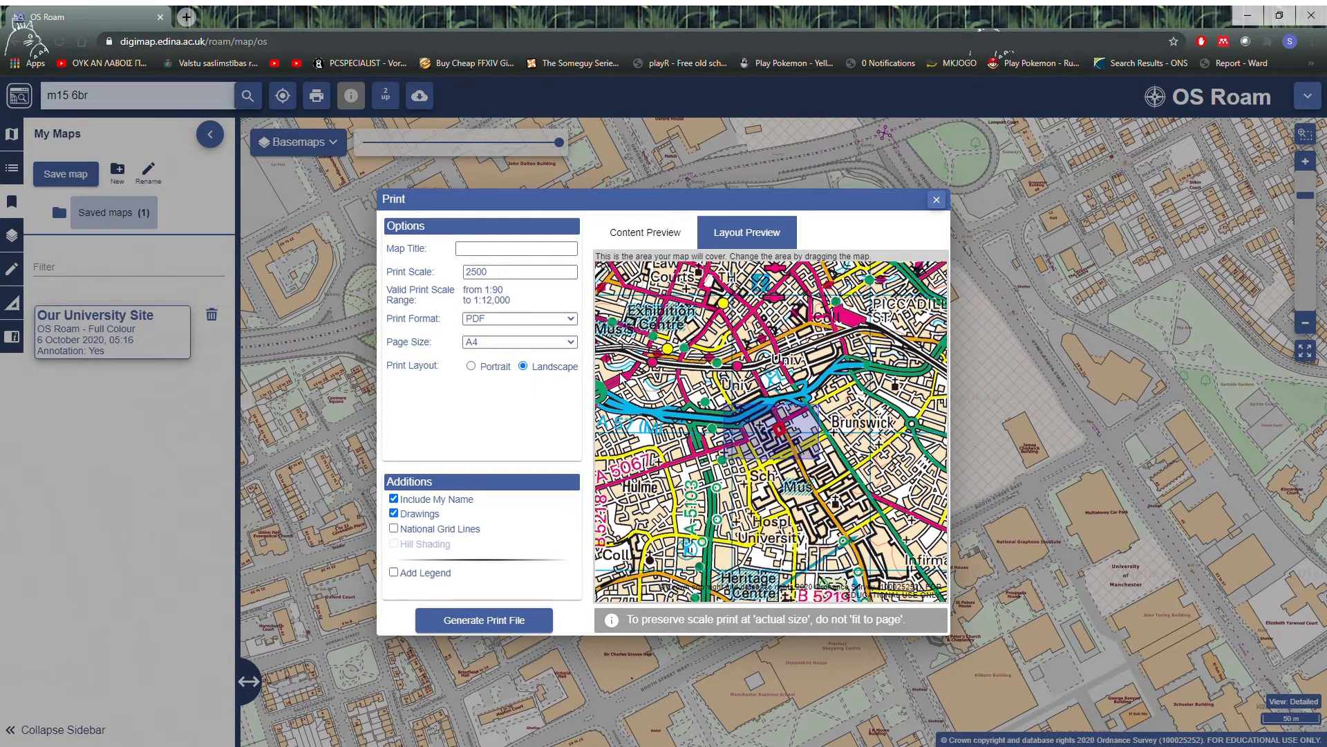
{"action": "left_click", "coordinate": [511, 284]}
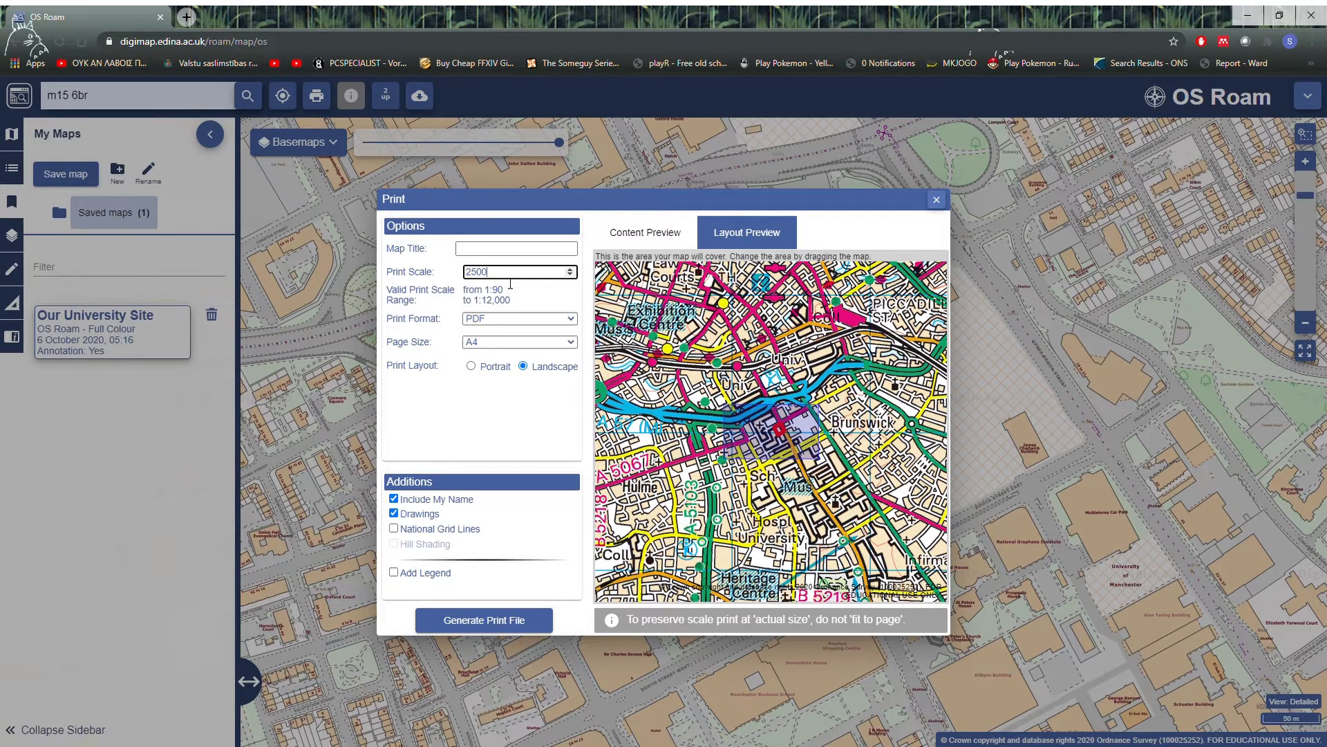
{"action": "double_click", "coordinate": [482, 272]}
{"action": "type", "text": "1000"}
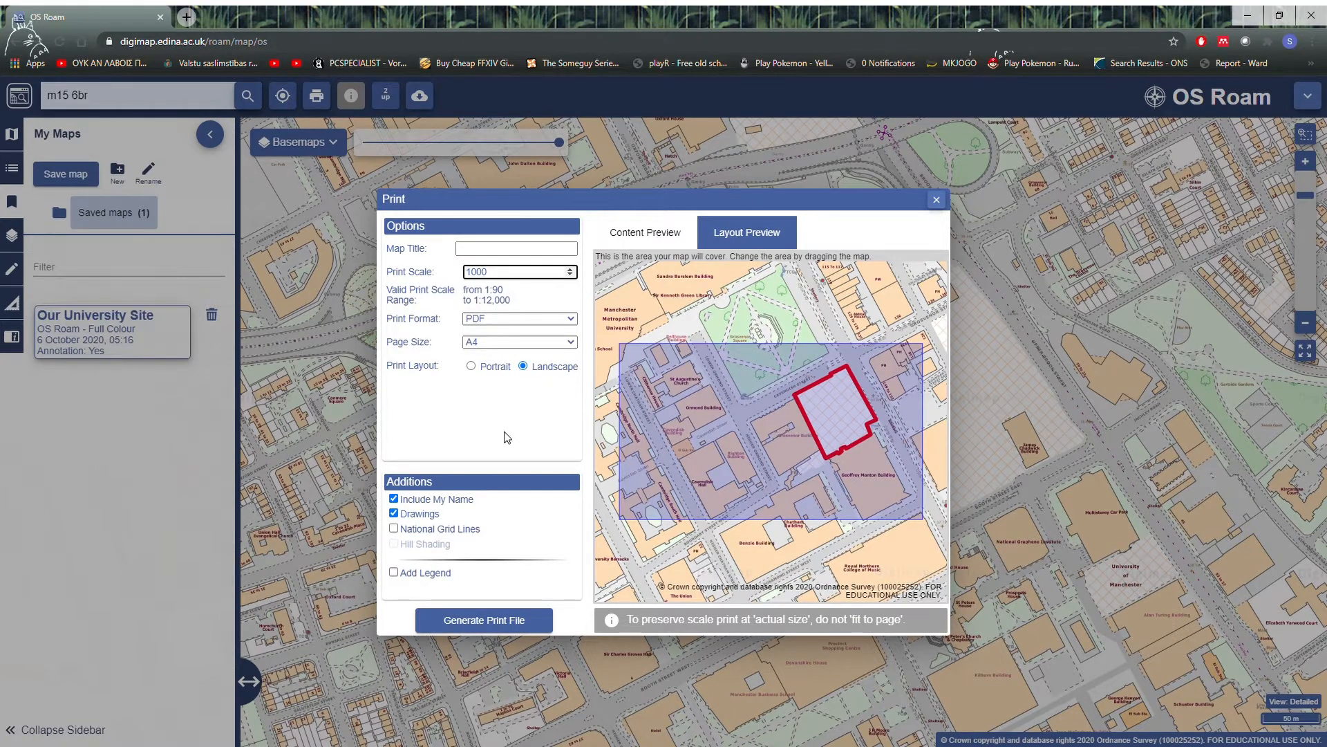
{"action": "key", "text": "BackSpace"}
{"action": "key", "text": "BackSpace"}
{"action": "key", "text": "BackSpace"}
{"action": "type", "text": "250"}
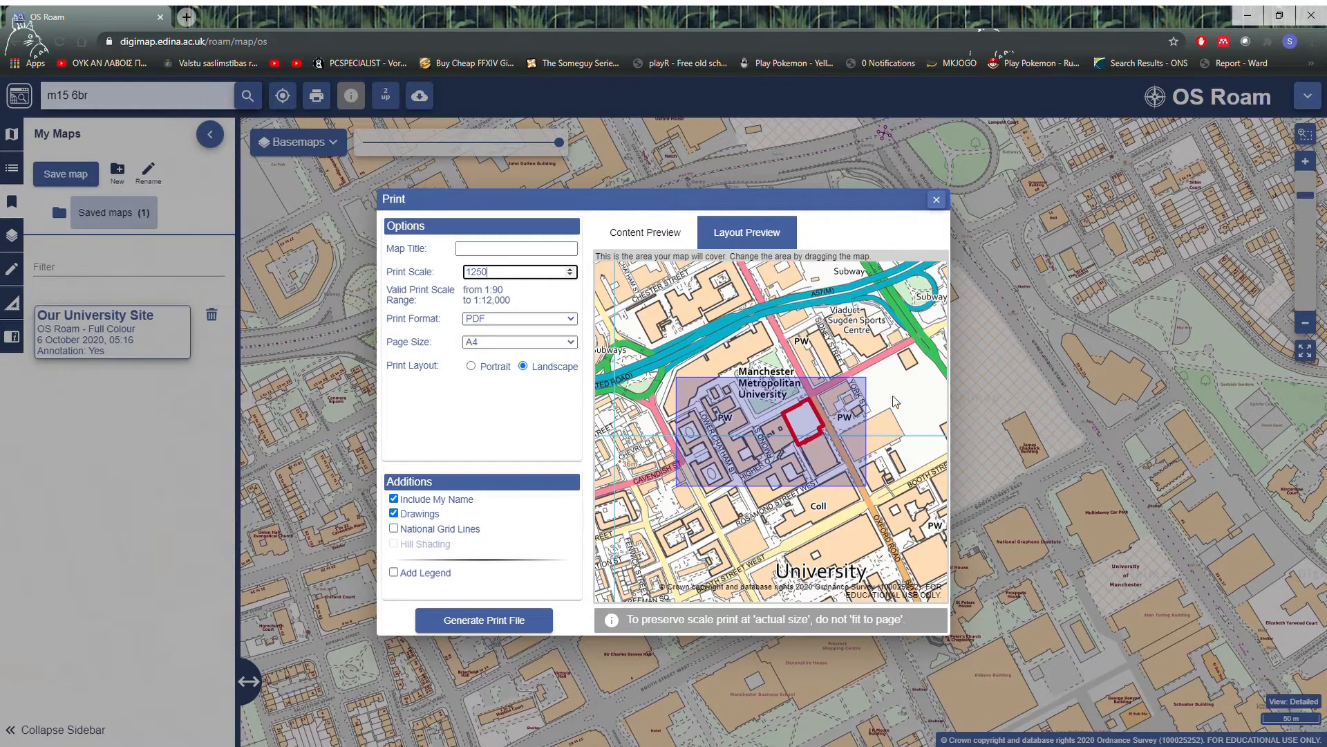
Step: Compare the print coverage for page sizes A3 and A2, and set the page size to A1
{"action": "left_click", "coordinate": [535, 351]}
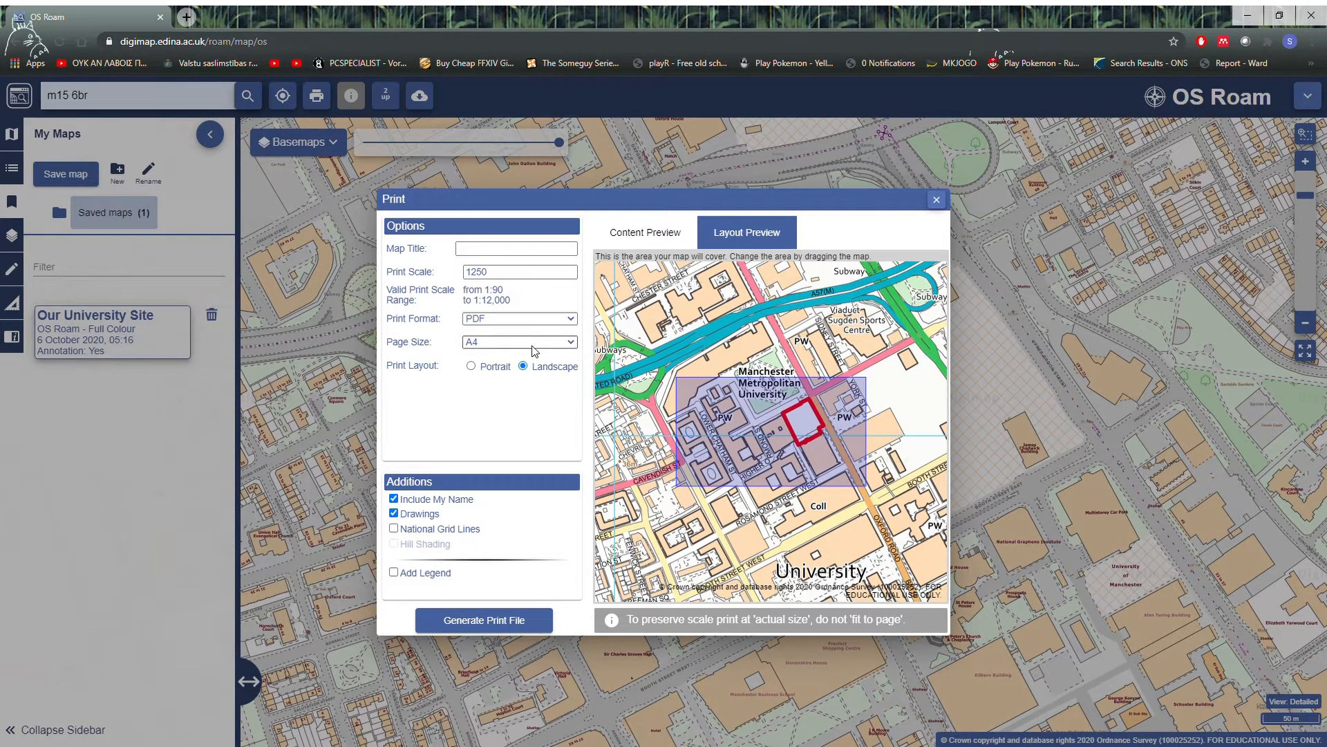
{"action": "left_click", "coordinate": [485, 384]}
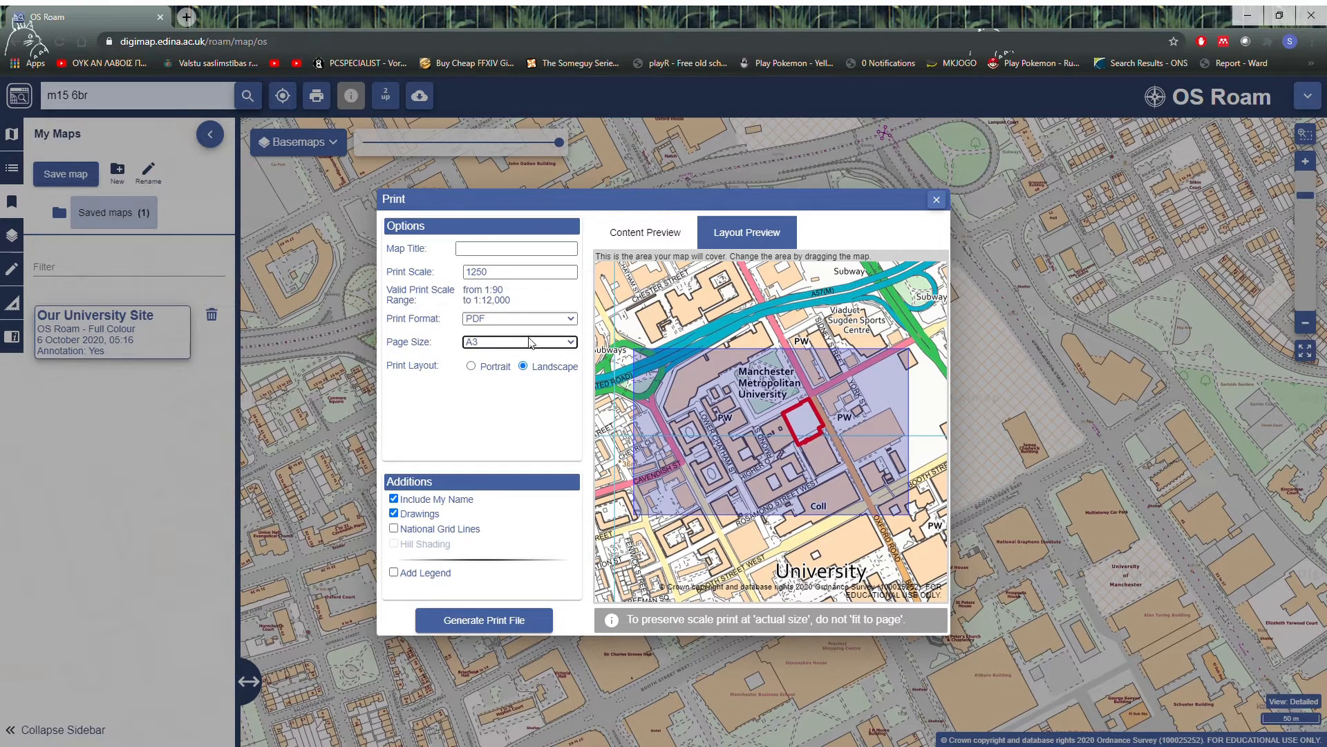
{"action": "left_click", "coordinate": [531, 342]}
{"action": "left_click", "coordinate": [520, 394]}
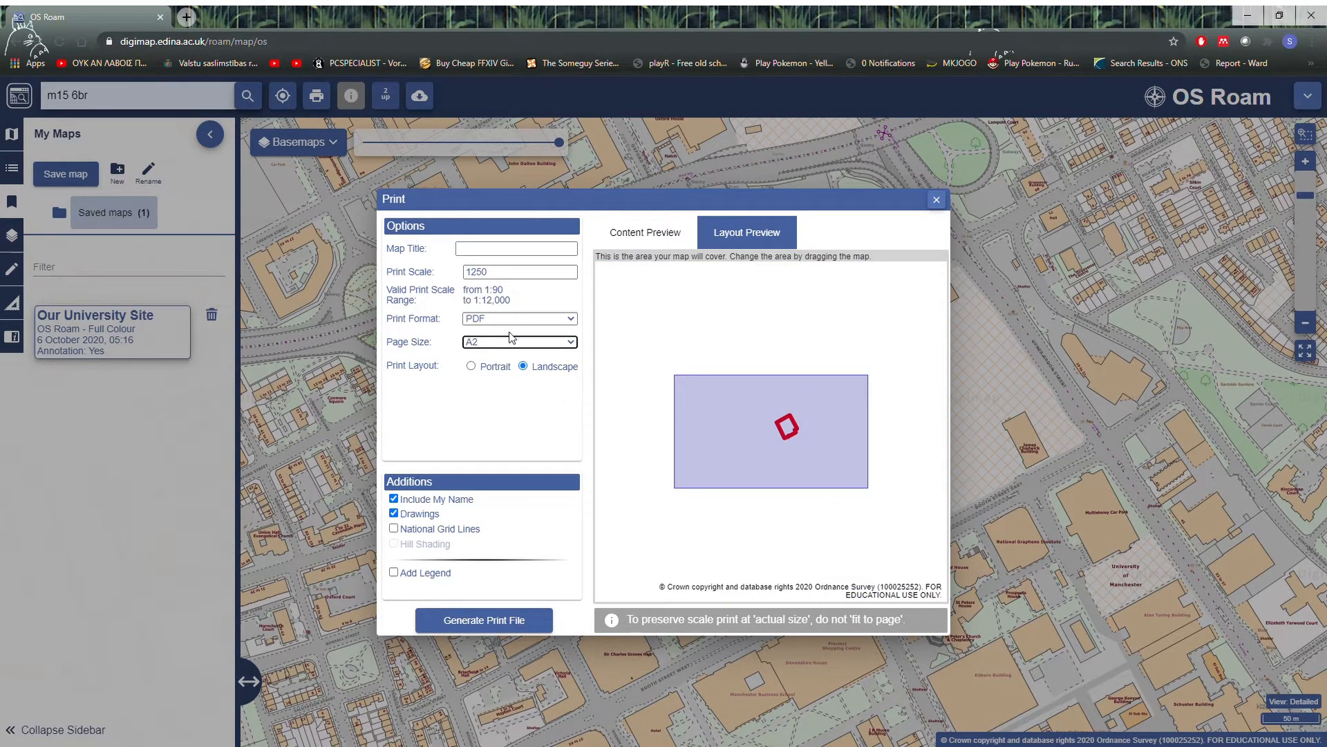
{"action": "left_click", "coordinate": [507, 345]}
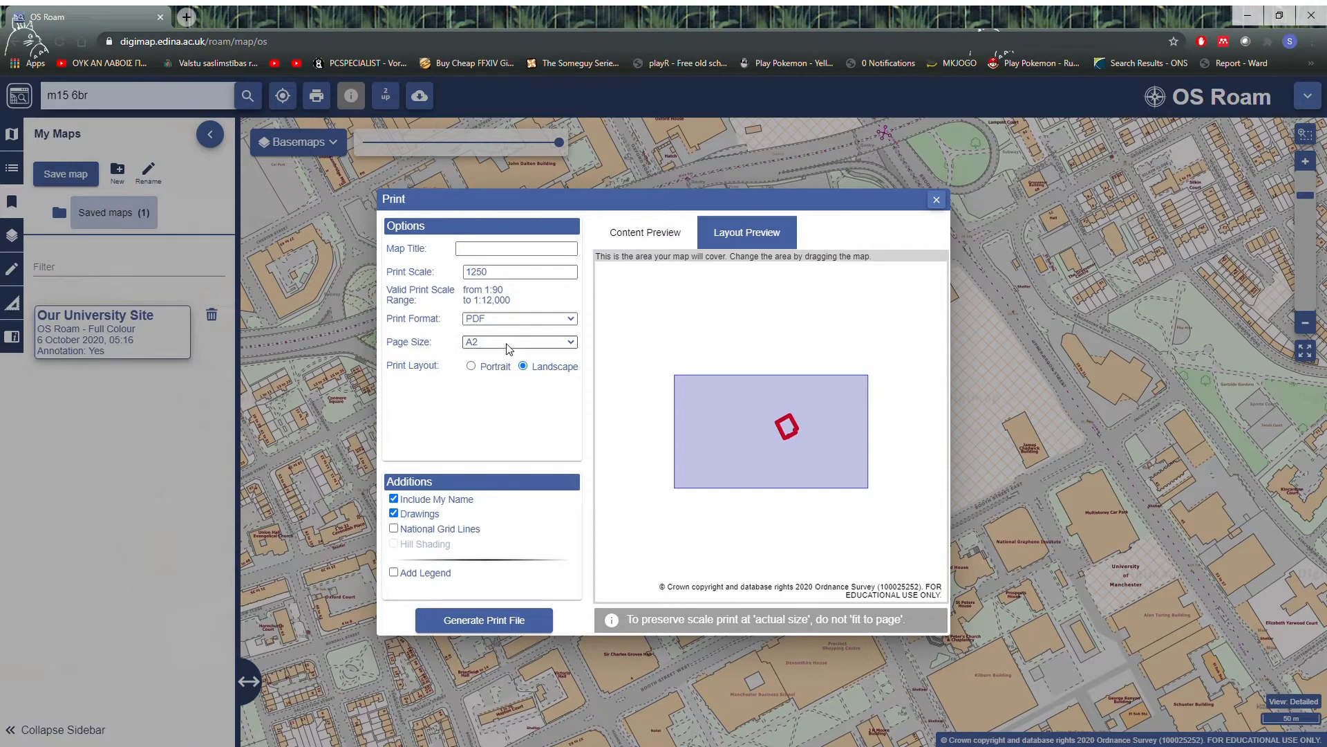
{"action": "left_click", "coordinate": [493, 412]}
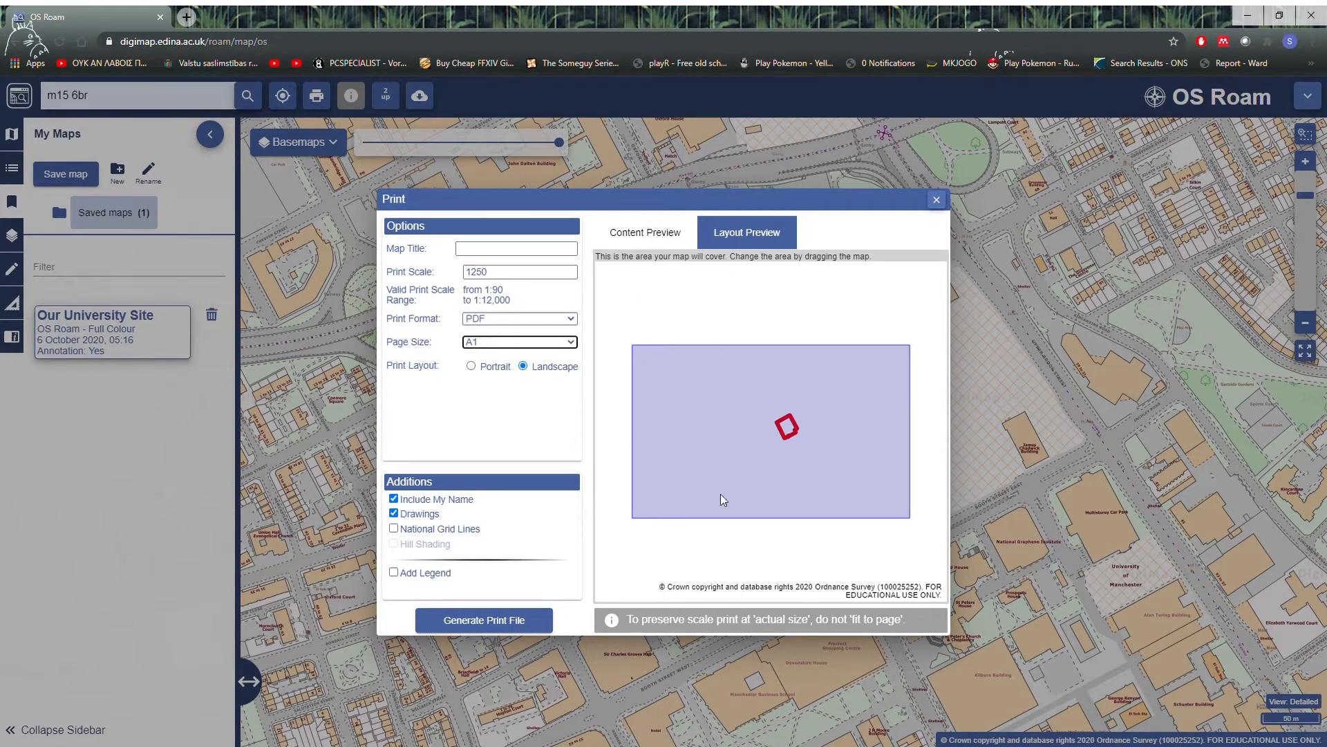
Step: Check the content preview, return to the layout preview, and set the page size to A4
{"action": "left_click", "coordinate": [671, 233]}
{"action": "left_click", "coordinate": [748, 232]}
{"action": "left_click", "coordinate": [532, 347]}
{"action": "left_click", "coordinate": [501, 374]}
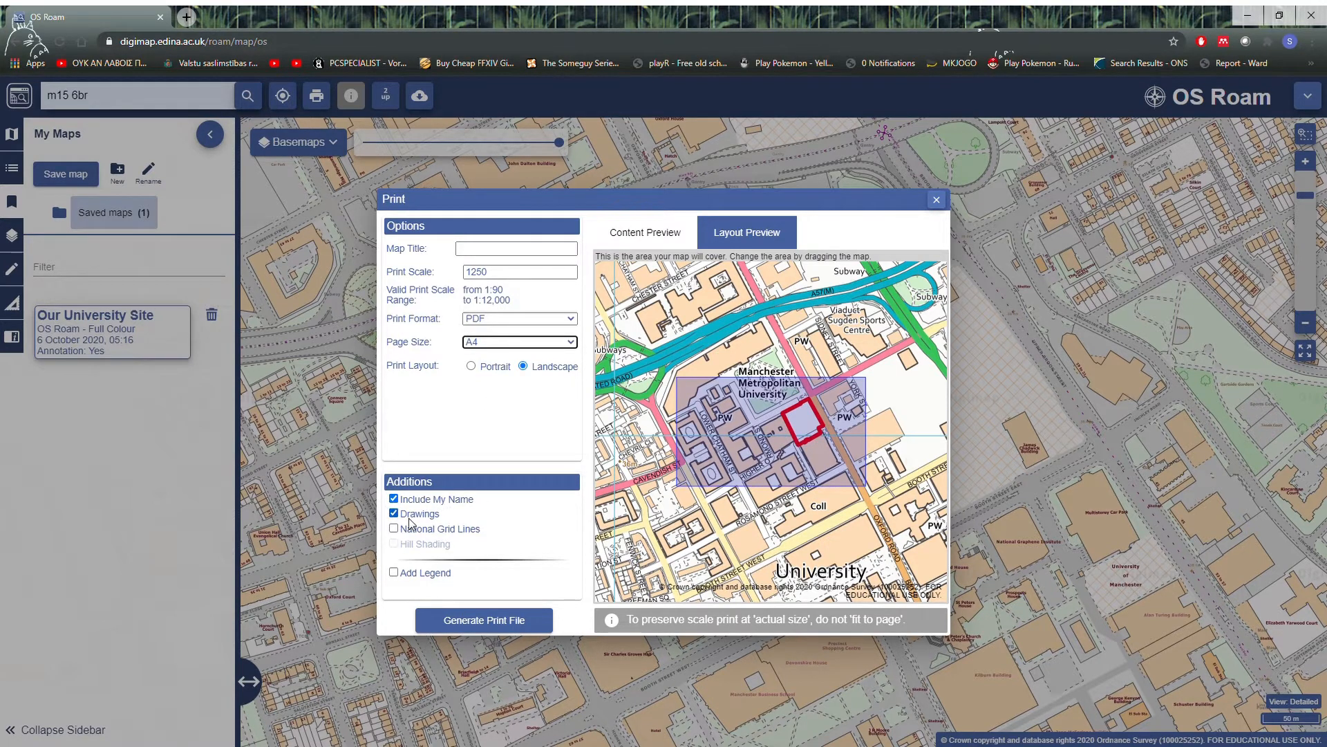
Step: Try national grid lines on the print, turn them off again, and add a legend
{"action": "left_click", "coordinate": [396, 531]}
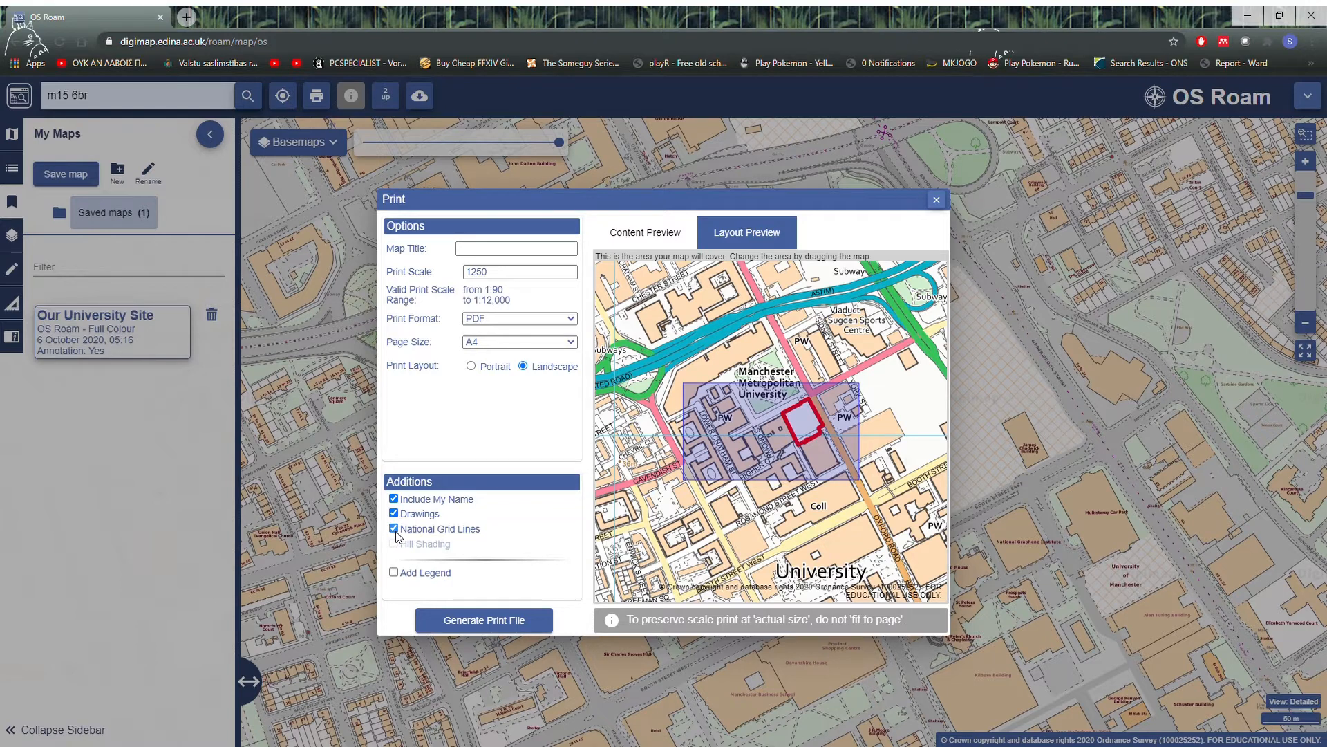
{"action": "left_click", "coordinate": [396, 532]}
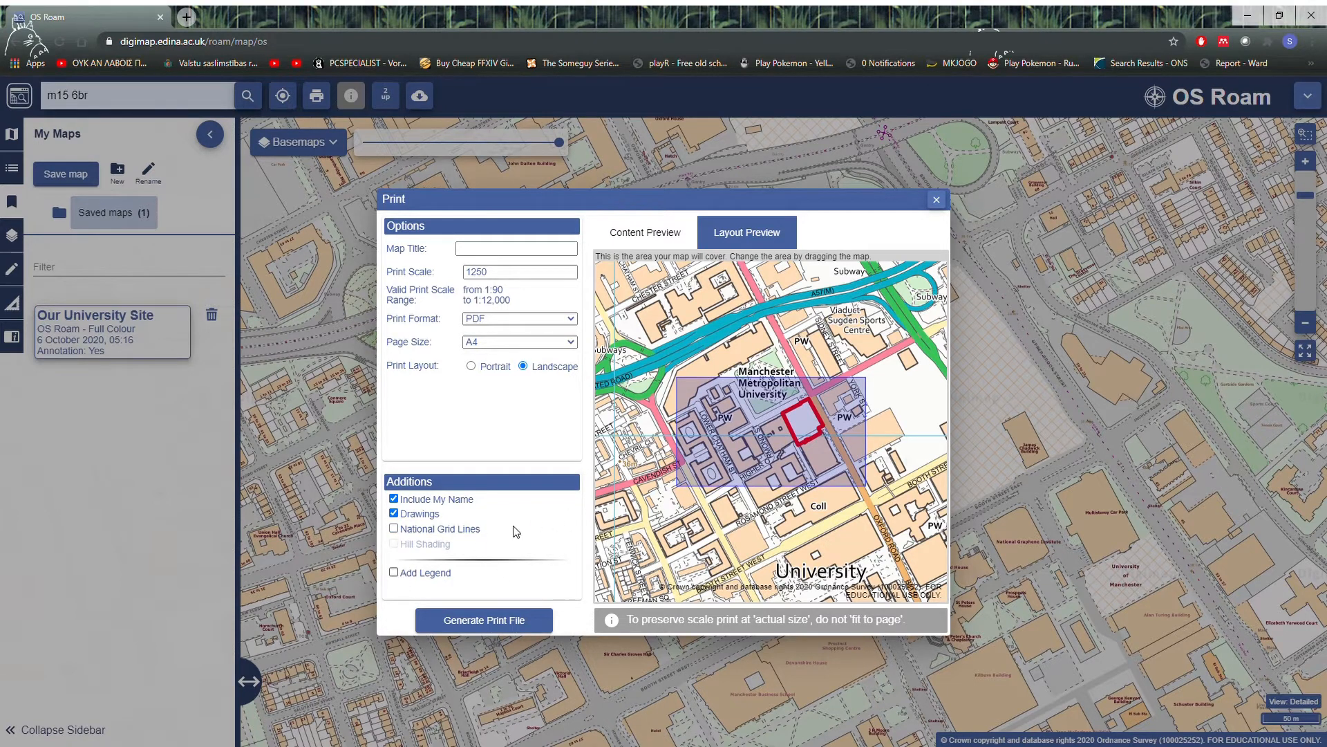
{"action": "left_click", "coordinate": [480, 251]}
{"action": "left_click", "coordinate": [393, 572]}
Step: Enter LocationPlan_1_1250@A4 as the map title of the print
{"action": "left_click", "coordinate": [497, 251]}
{"action": "left_click", "coordinate": [497, 254]}
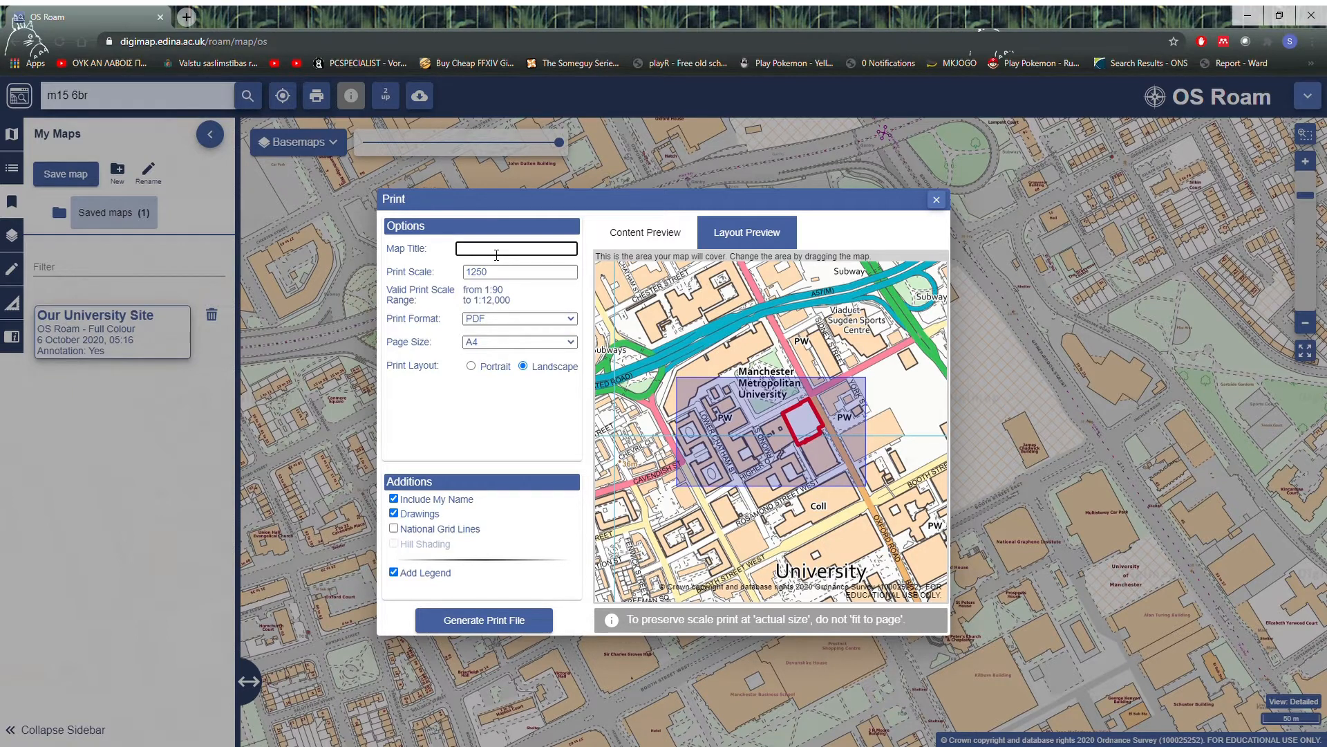
{"action": "type", "text": "LocationPlan"}
{"action": "type", "text": "1_1250@A4"}
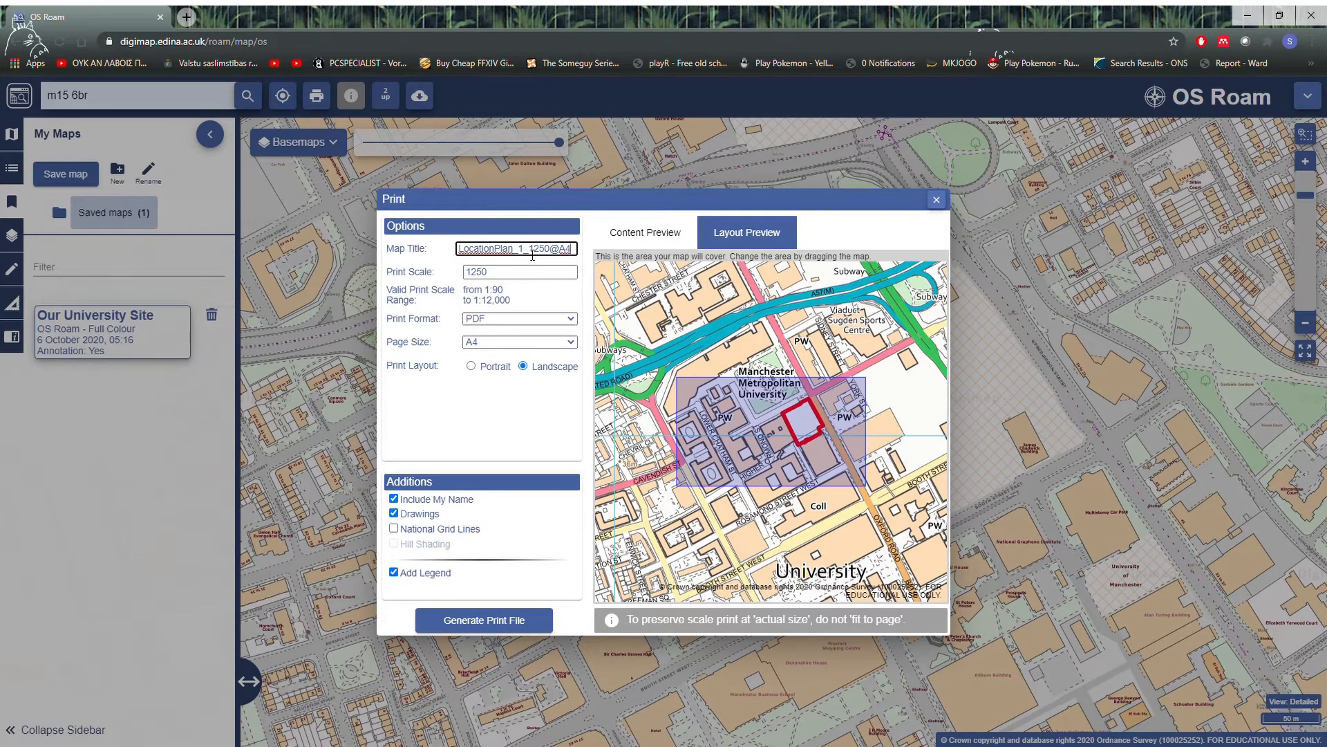
Step: Revise the map title to LocationPlan_UniSite_1:1250@A4 and check it over its full length
{"action": "key", "text": "BackSpace"}
{"action": "type", "text": ":"}
{"action": "type", "text": "University"}
{"action": "key", "text": "BackSpace"}
{"action": "key", "text": "BackSpace"}
{"action": "key", "text": "BackSpace"}
{"action": "key", "text": "BackSpace"}
{"action": "key", "text": "BackSpace"}
{"action": "key", "text": "BackSpace"}
{"action": "key", "text": "BackSpace"}
{"action": "type", "text": "Site)"}
{"action": "key", "text": "Right"}
{"action": "key", "text": "Right"}
{"action": "key", "text": "Right"}
{"action": "key", "text": "Right"}
{"action": "key", "text": "Right"}
{"action": "key", "text": "Right"}
{"action": "key", "text": "Right"}
{"action": "key", "text": "Right"}
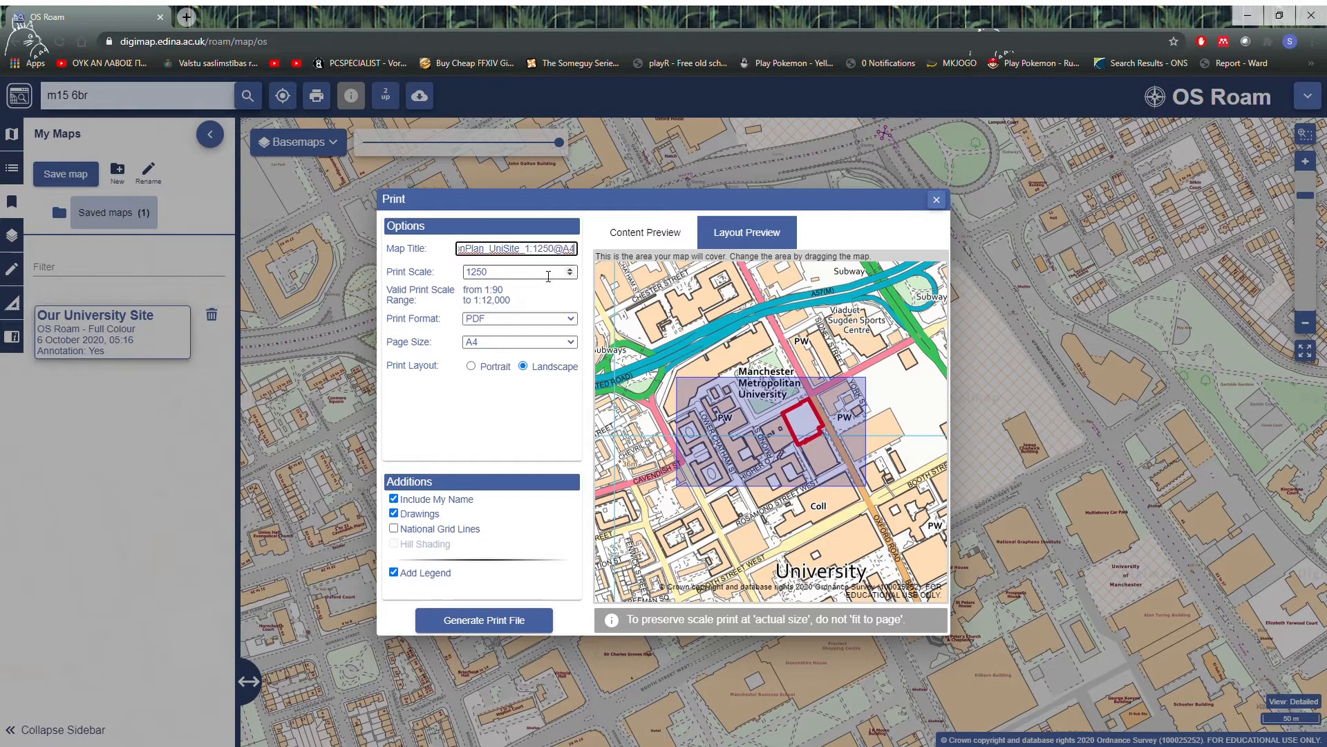
{"action": "key", "text": "Left"}
{"action": "key", "text": "Left"}
{"action": "key", "text": "Left"}
{"action": "key", "text": "Left"}
{"action": "key", "text": "Left"}
{"action": "key", "text": "Left"}
{"action": "key", "text": "Left"}
{"action": "key", "text": "Left"}
{"action": "key", "text": "Left"}
{"action": "key", "text": "Left"}
{"action": "key", "text": "Left"}
{"action": "key", "text": "Left"}
{"action": "key", "text": "Left"}
{"action": "key", "text": "Left"}
{"action": "key", "text": "Left"}
{"action": "key", "text": "Left"}
{"action": "key", "text": "Left"}
{"action": "key", "text": "Left"}
{"action": "key", "text": "Left"}
{"action": "key", "text": "Left"}
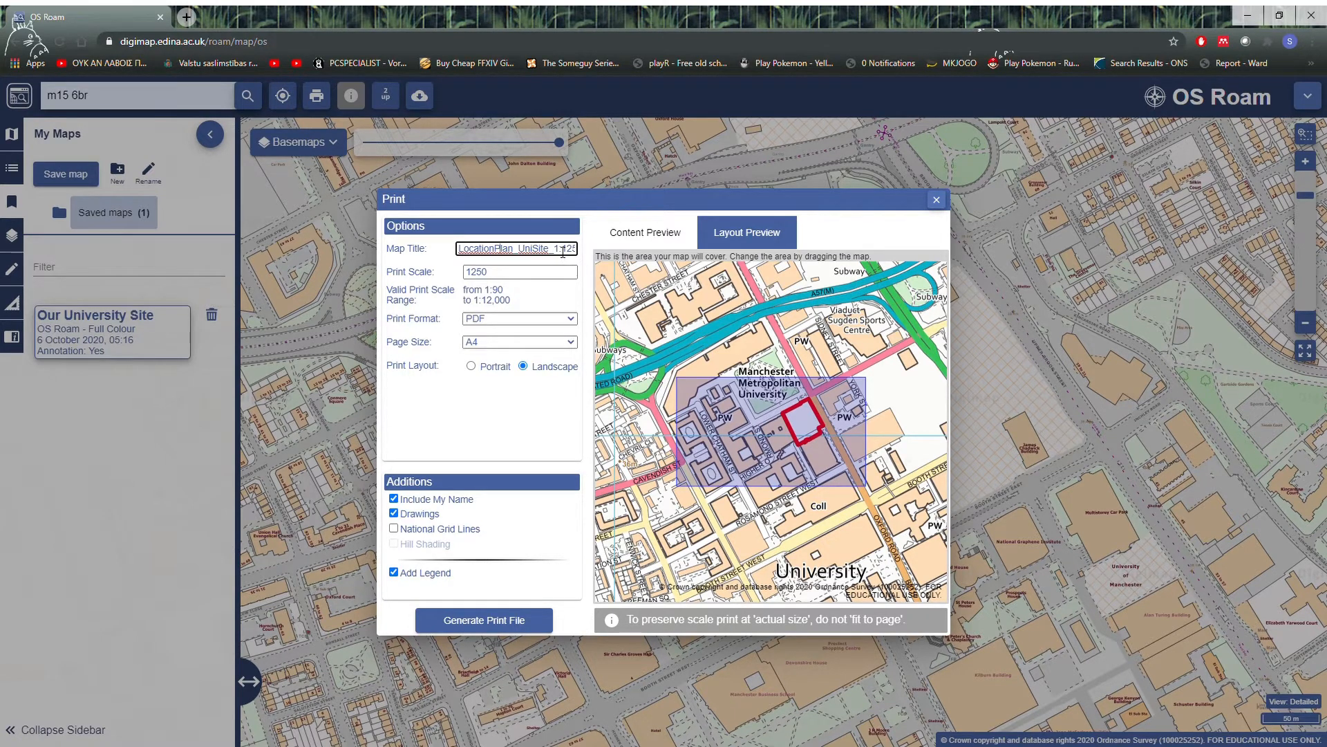
{"action": "type", "text": "0@A4"}
{"action": "left_click_drag", "start_coordinate": [524, 253], "coordinate": [582, 254]}
{"action": "left_click", "coordinate": [583, 259]}
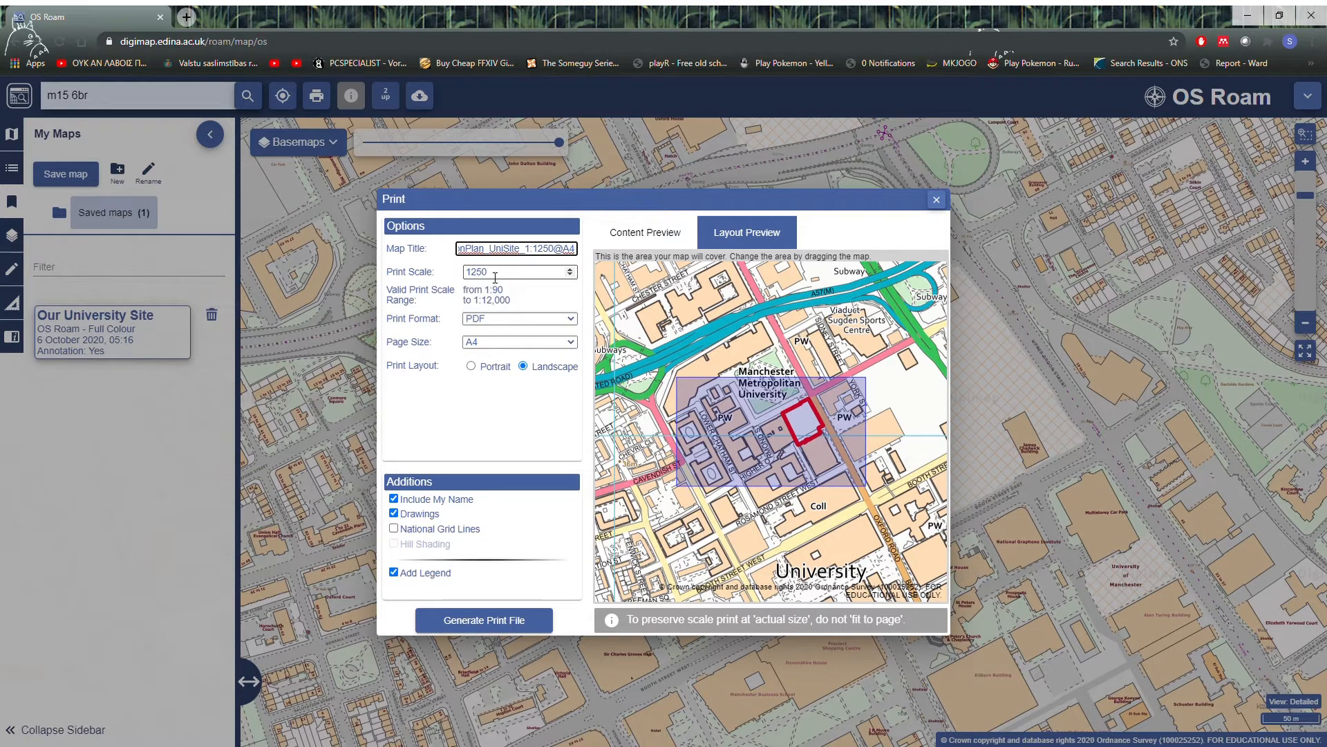
Step: Keep PDF as the print format, generate the print file, and open the downloaded digimap_roam.zip
{"action": "left_click", "coordinate": [496, 320]}
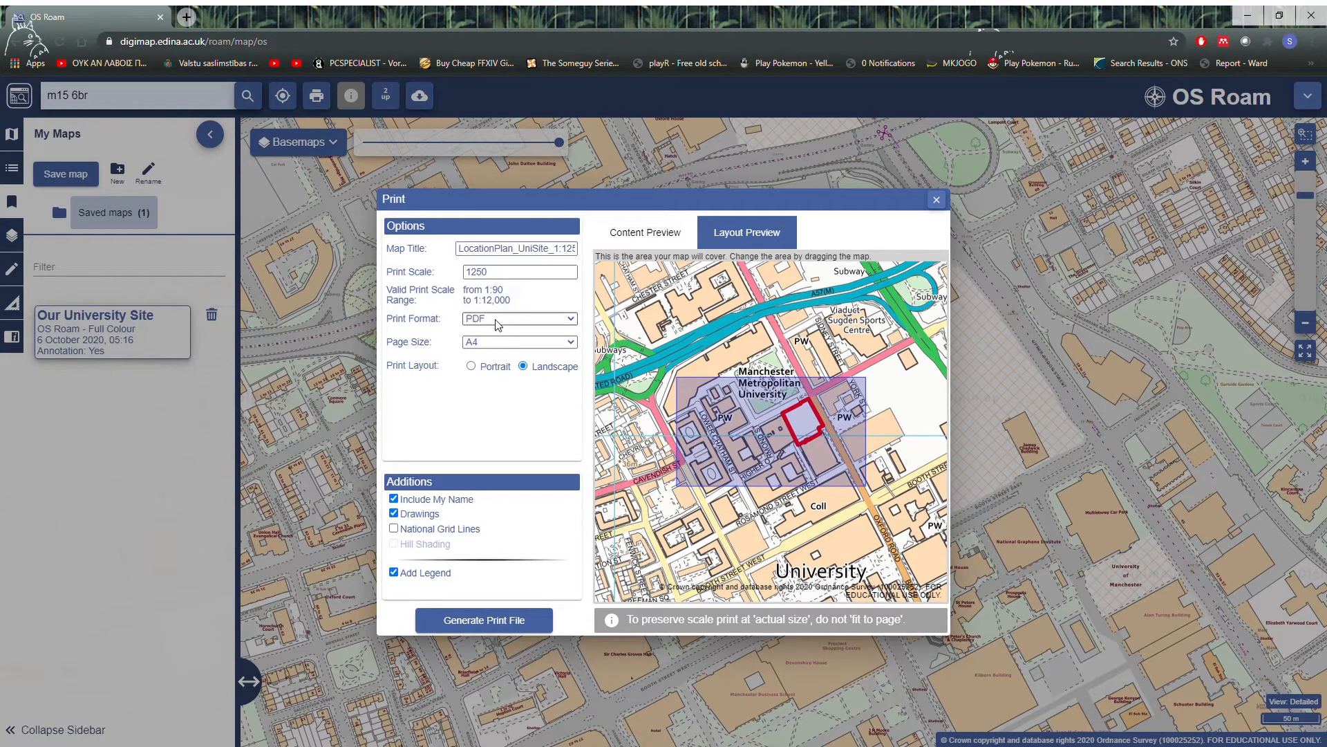
{"action": "left_click", "coordinate": [492, 322]}
{"action": "left_click", "coordinate": [508, 615]}
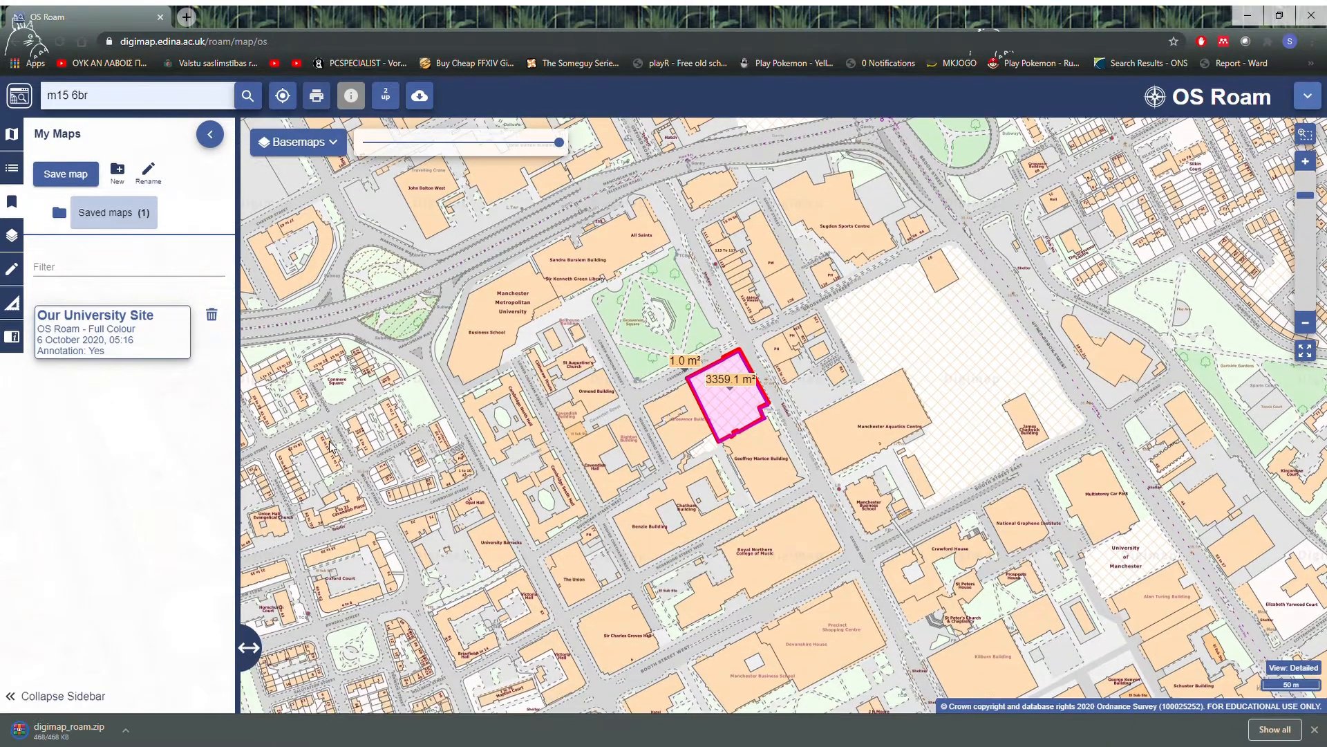
{"action": "left_click", "coordinate": [74, 735]}
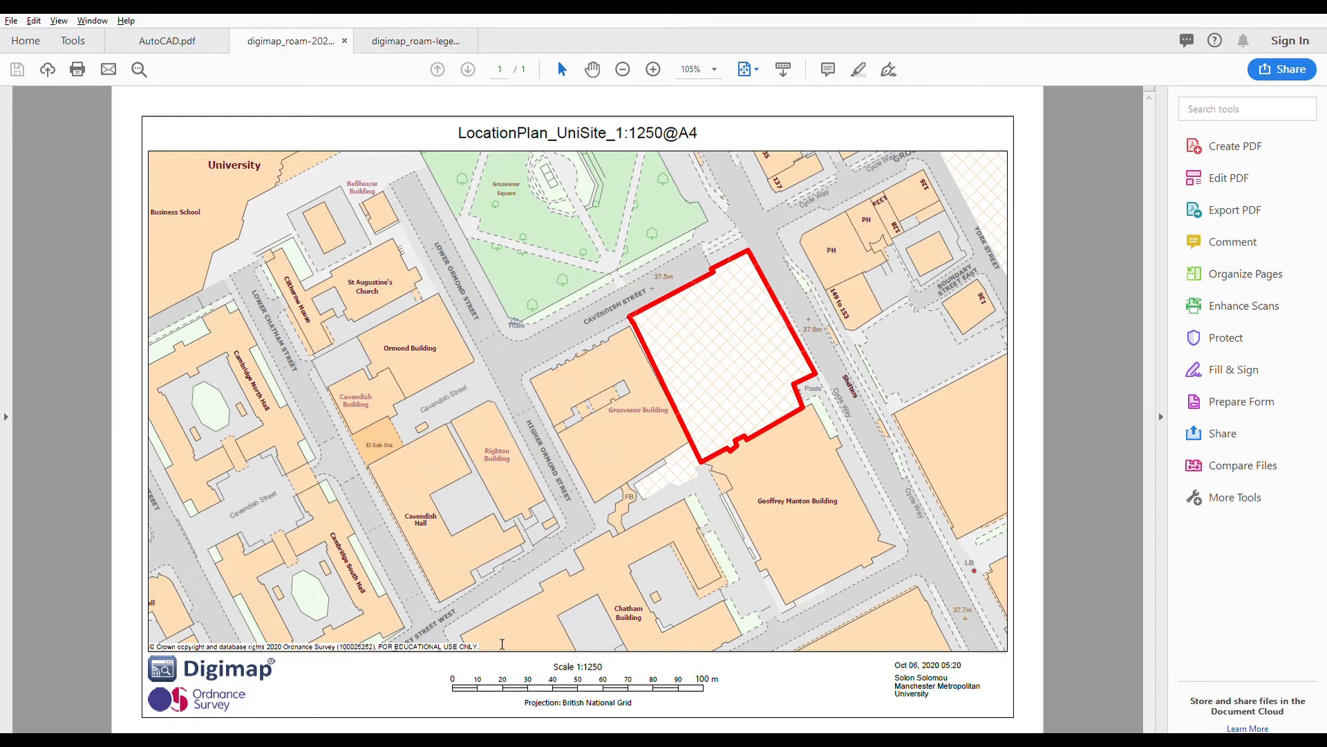
Step: Look over the legend PDF in the PDF reader and return to the location plan PDF
{"action": "left_click", "coordinate": [385, 35]}
{"action": "scroll", "coordinate": [703, 285], "scroll_direction": "down", "scroll_amount": 2}
{"action": "scroll", "coordinate": [711, 284], "scroll_direction": "up", "scroll_amount": 3}
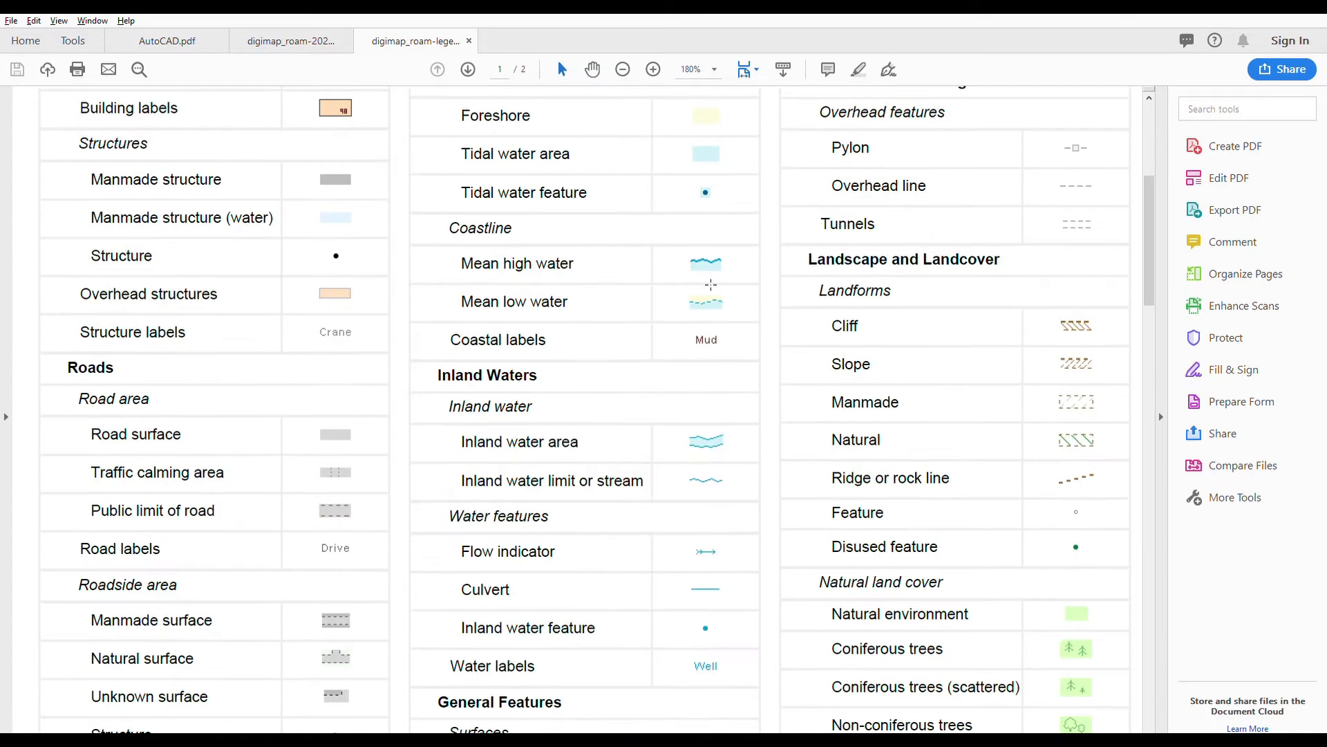
{"action": "scroll", "coordinate": [711, 284], "scroll_direction": "up", "scroll_amount": 5}
{"action": "left_click", "coordinate": [331, 39]}
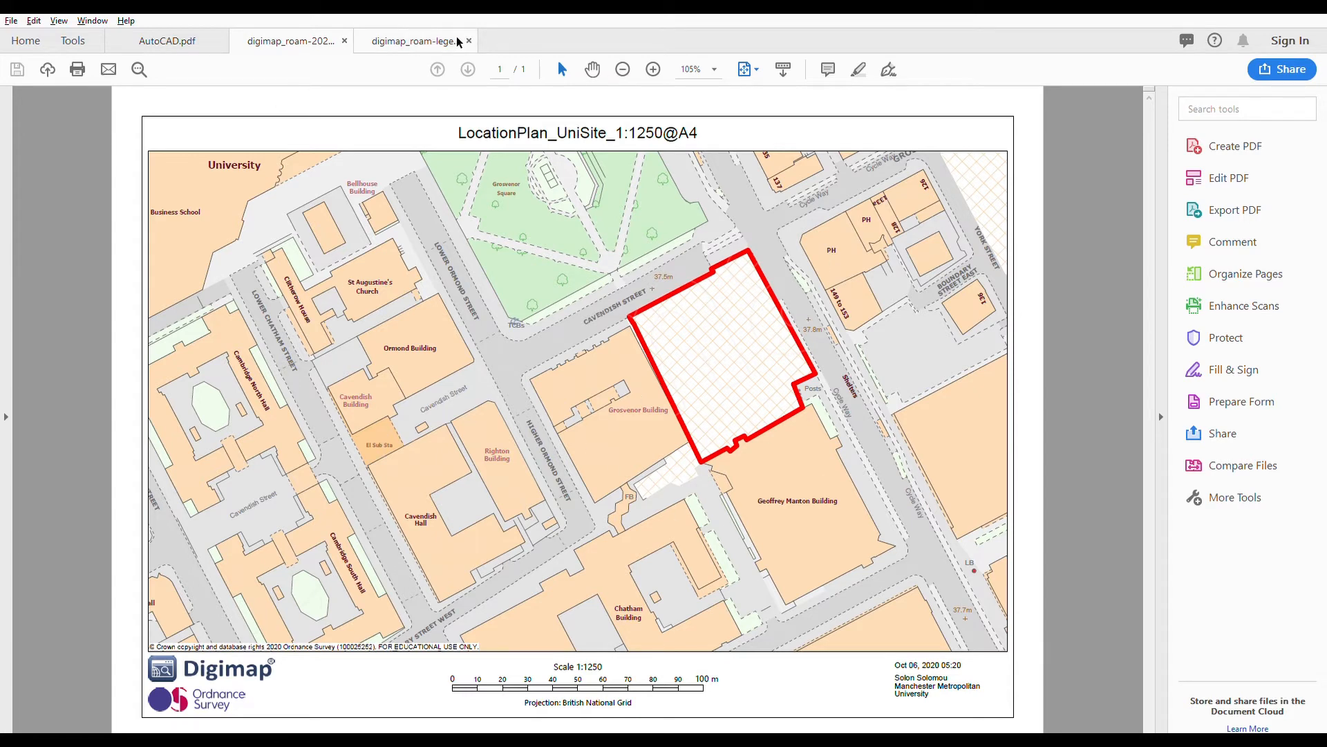
Step: Examine the symbols on both pages of the legend PDF, including the boundaries and the buildings and structures
{"action": "left_click", "coordinate": [432, 41]}
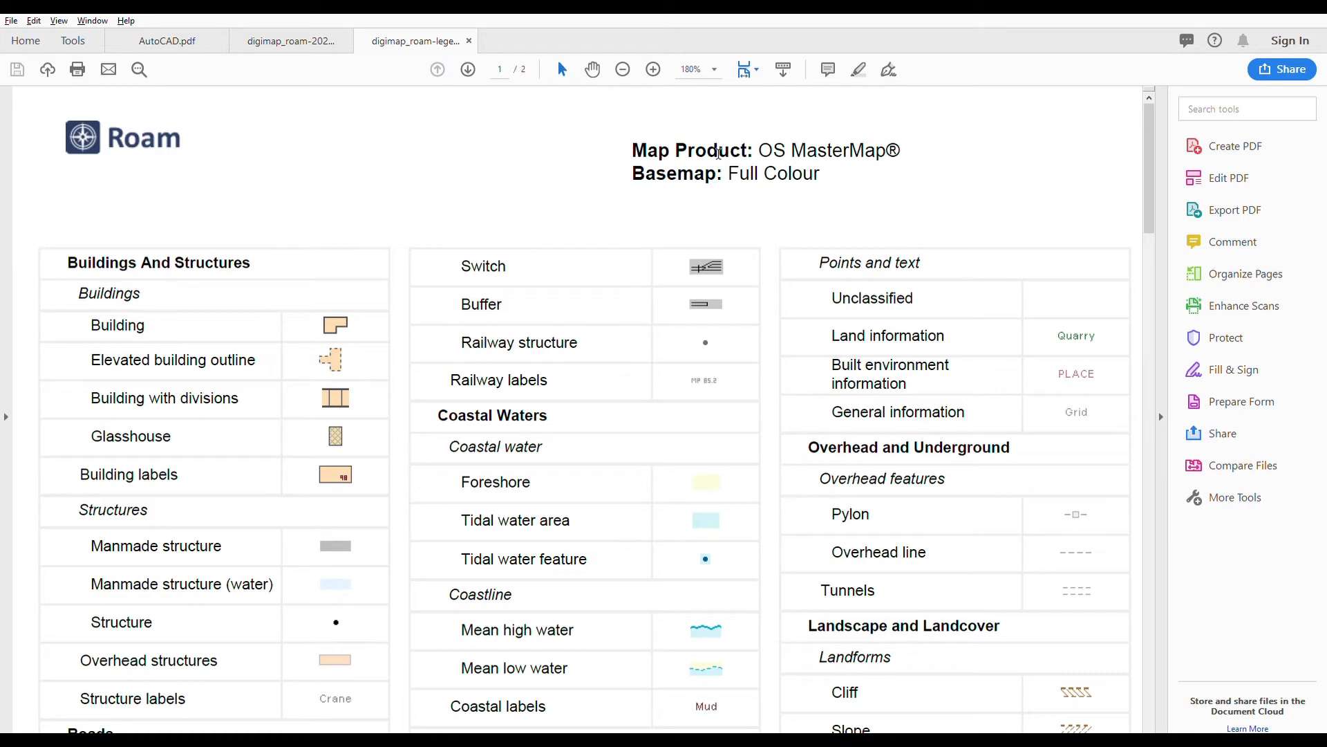
{"action": "scroll", "coordinate": [676, 297], "scroll_direction": "down", "scroll_amount": 15}
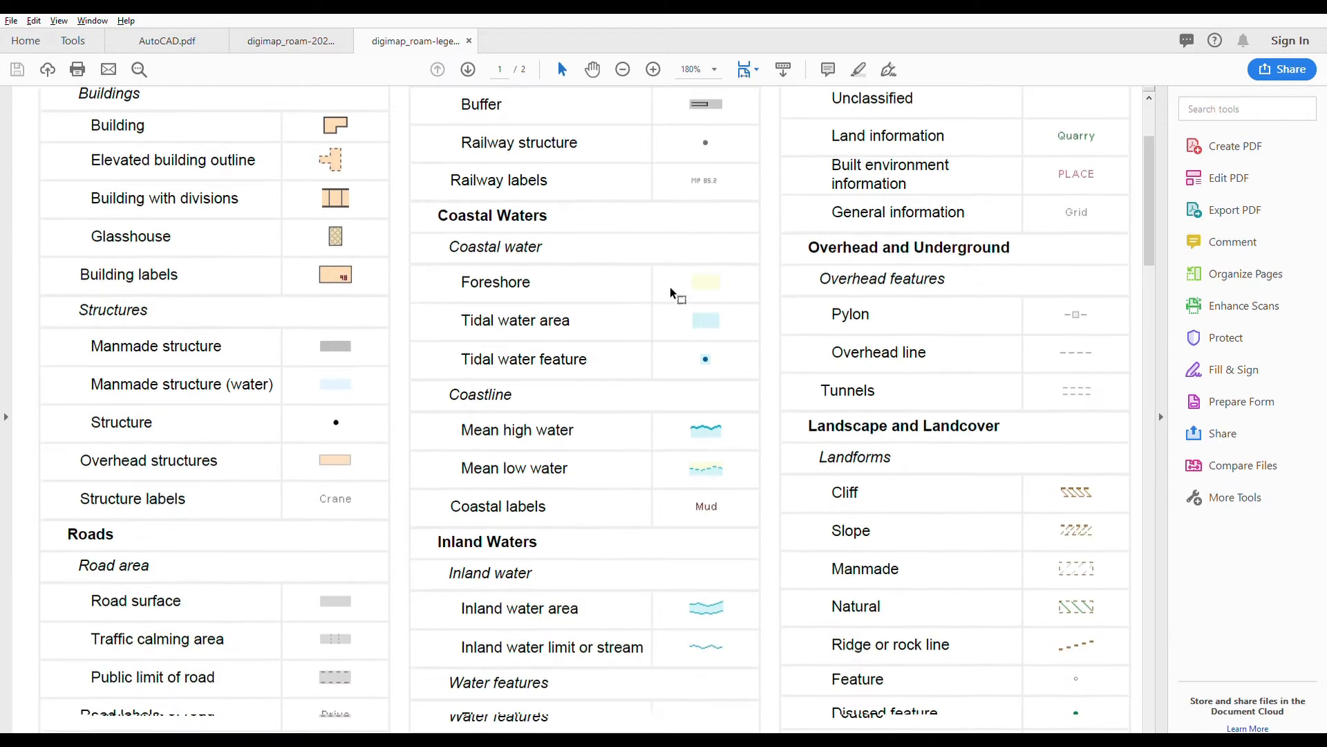
{"action": "scroll", "coordinate": [759, 364], "scroll_direction": "down", "scroll_amount": 10}
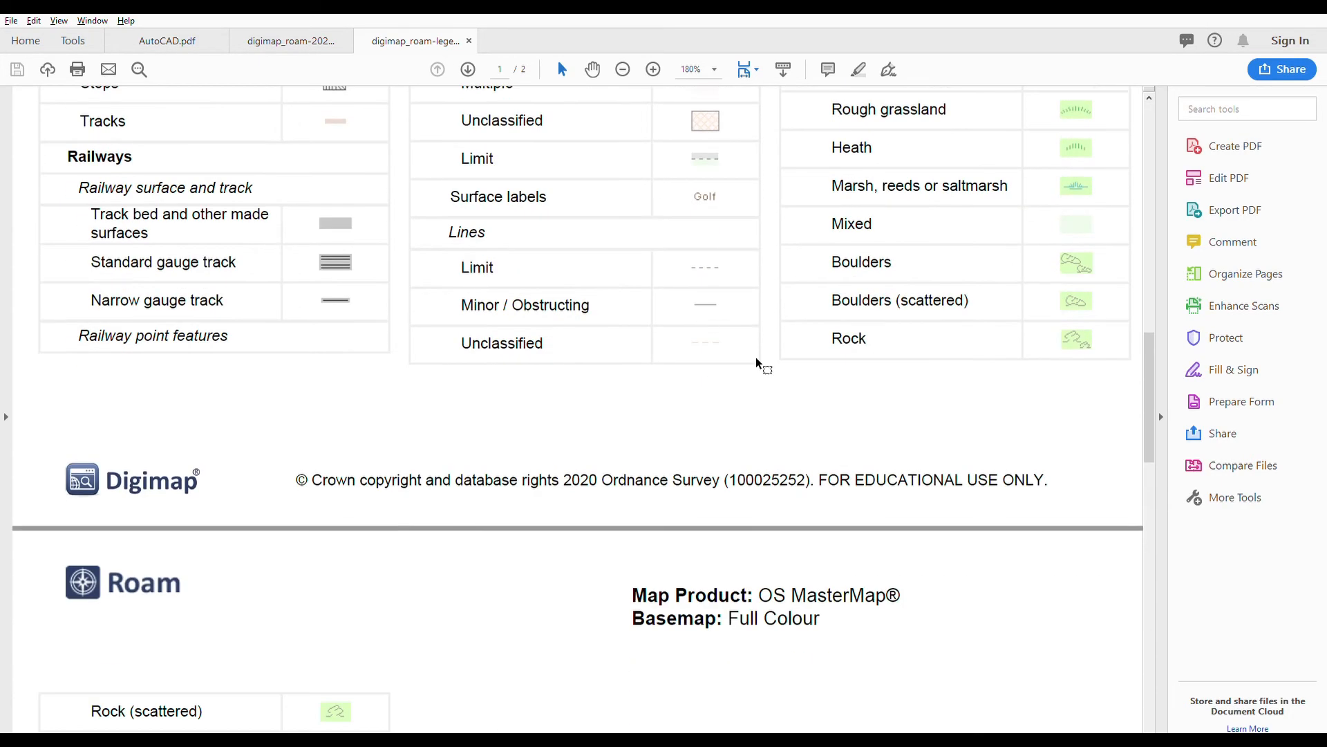
{"action": "scroll", "coordinate": [795, 434], "scroll_direction": "down", "scroll_amount": 6}
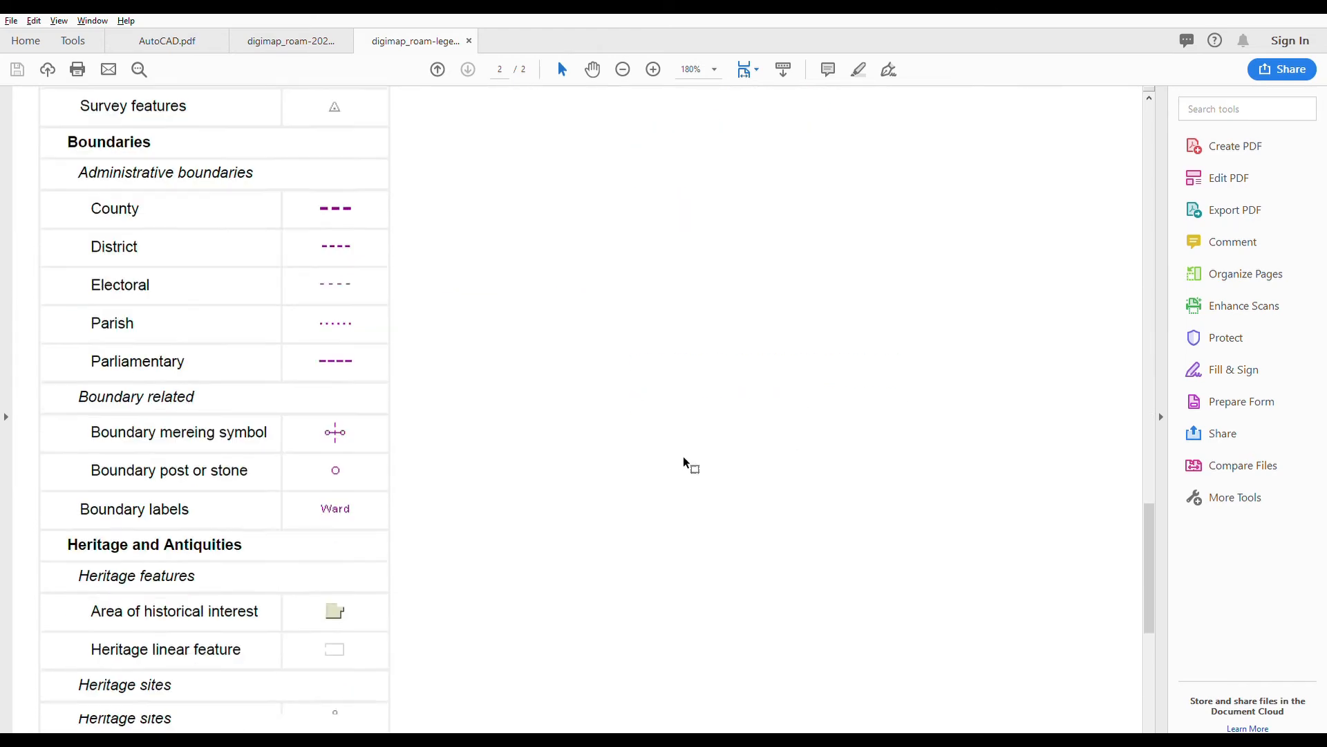
{"action": "scroll", "coordinate": [387, 594], "scroll_direction": "up", "scroll_amount": 20}
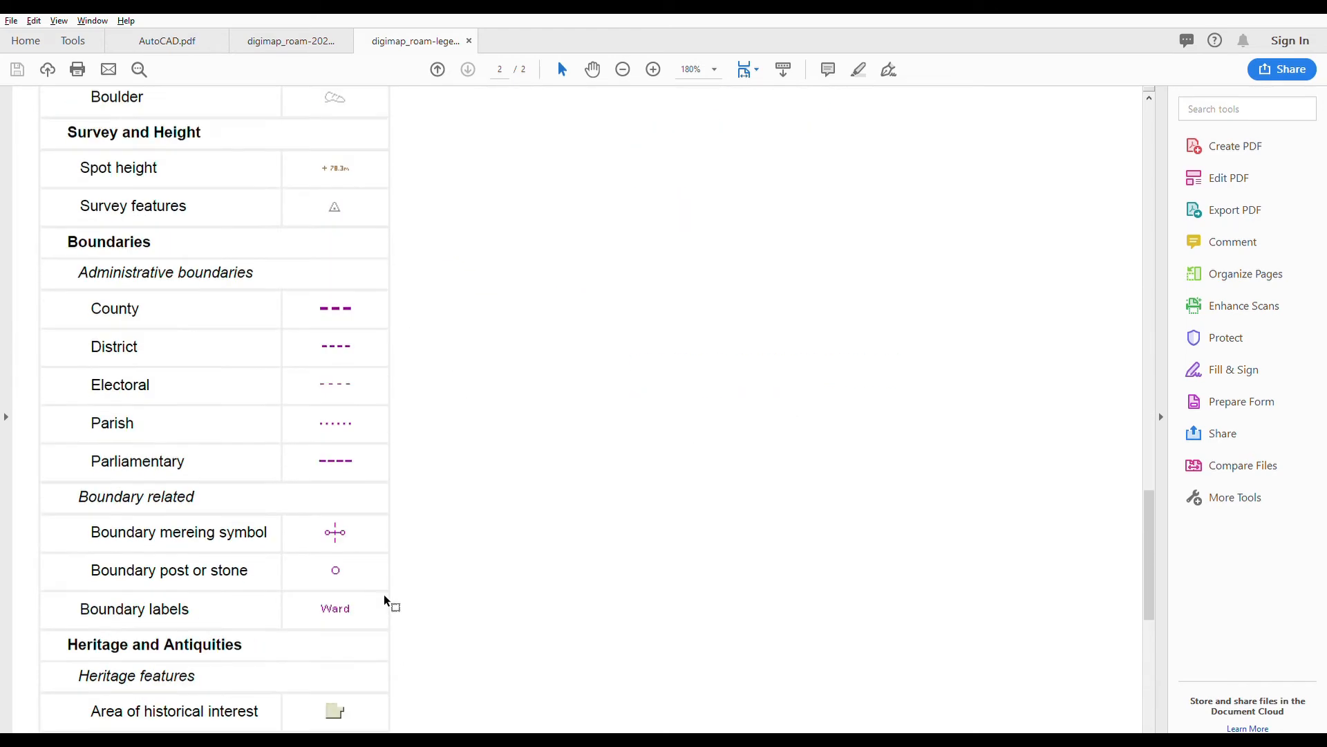
{"action": "scroll", "coordinate": [384, 593], "scroll_direction": "up", "scroll_amount": 20}
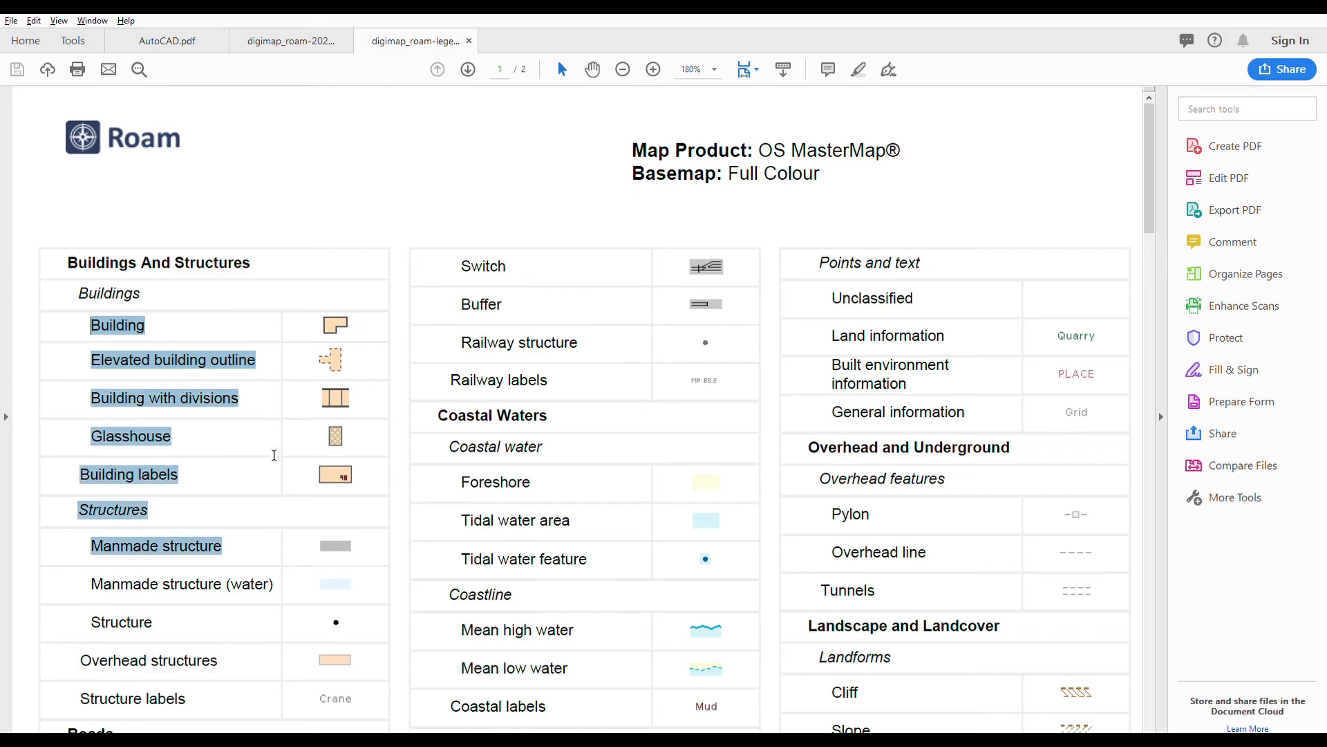
{"action": "left_click_drag", "start_coordinate": [274, 455], "coordinate": [302, 607]}
{"action": "left_click", "coordinate": [542, 210]}
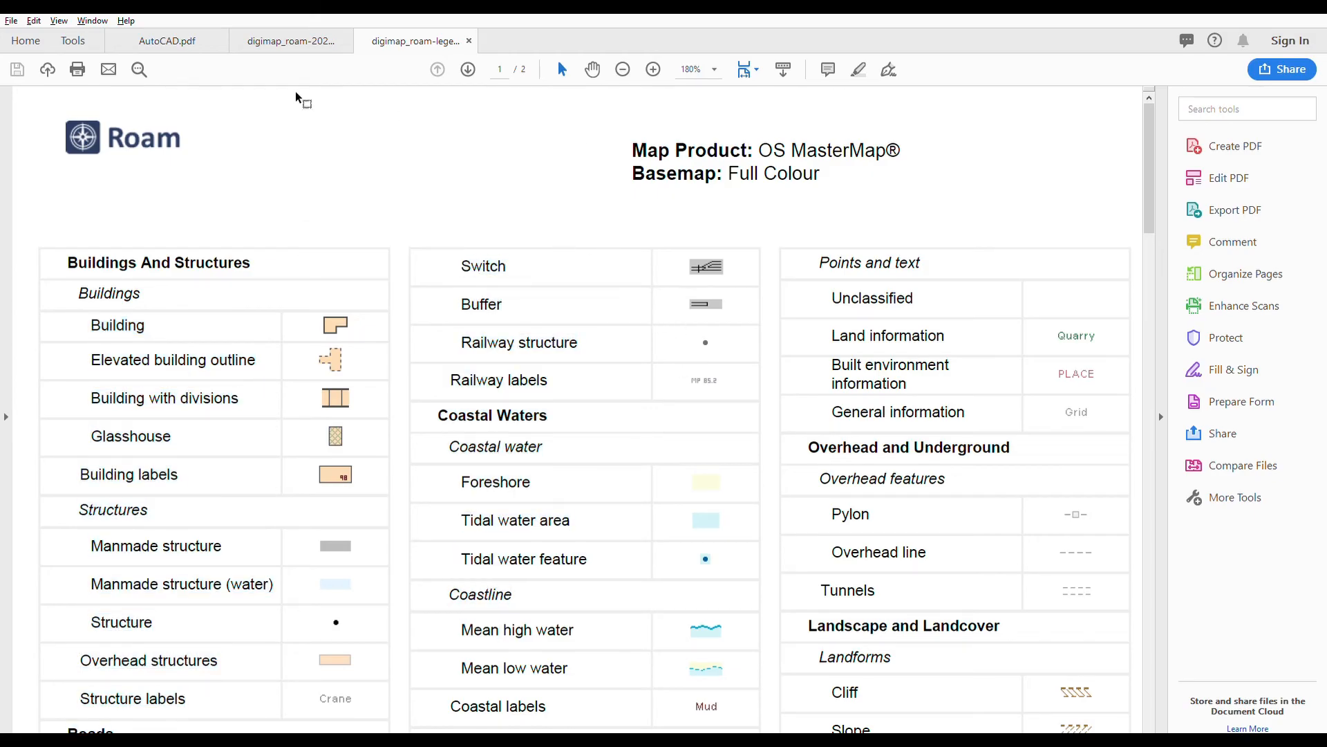